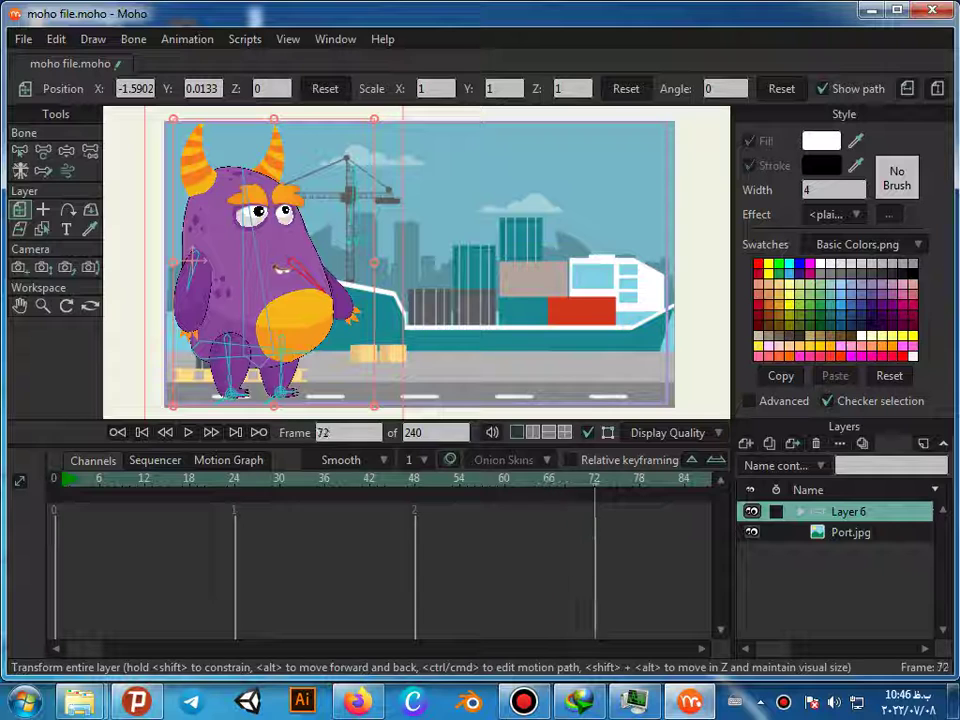
# Step: Key the monster layer's position on the far side of the scene at frame 100 (X about 0.68) and slightly forward at frame 4 (X about -1.55)
pyautogui.moveTo(693, 480); pyautogui.dragTo(602, 480)
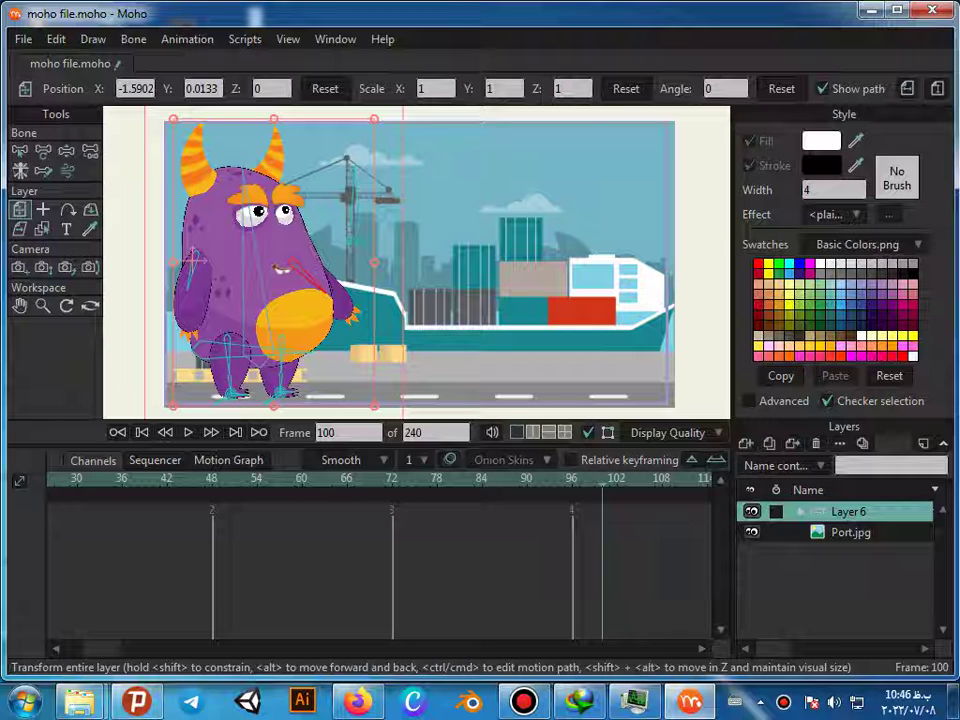
pyautogui.moveTo(255, 265); pyautogui.dragTo(572, 293)
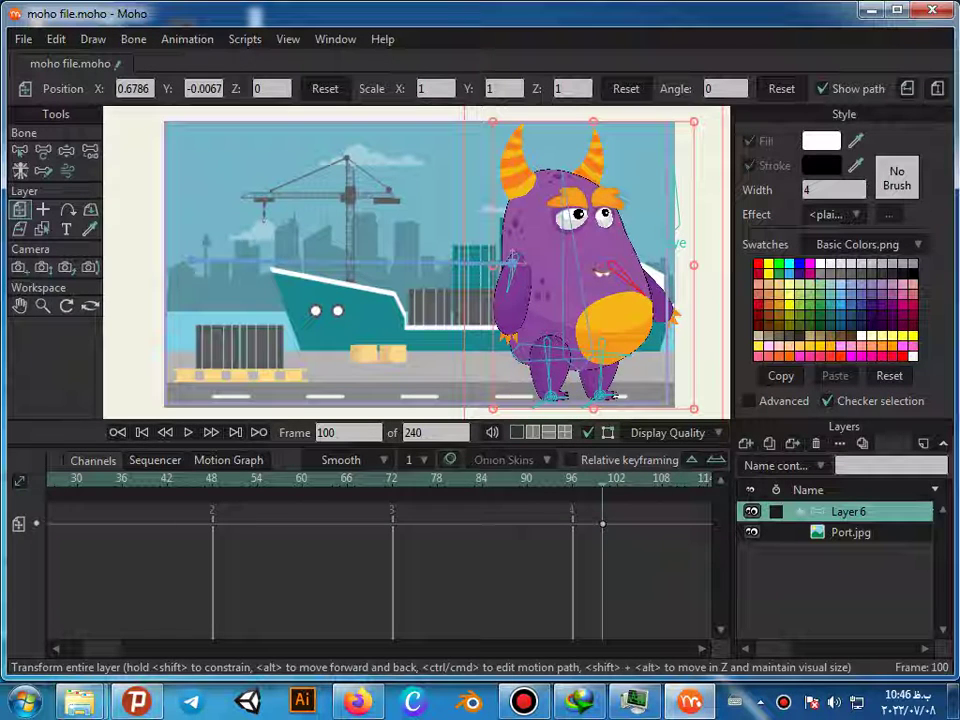
pyautogui.moveTo(602, 480); pyautogui.dragTo(92, 480)
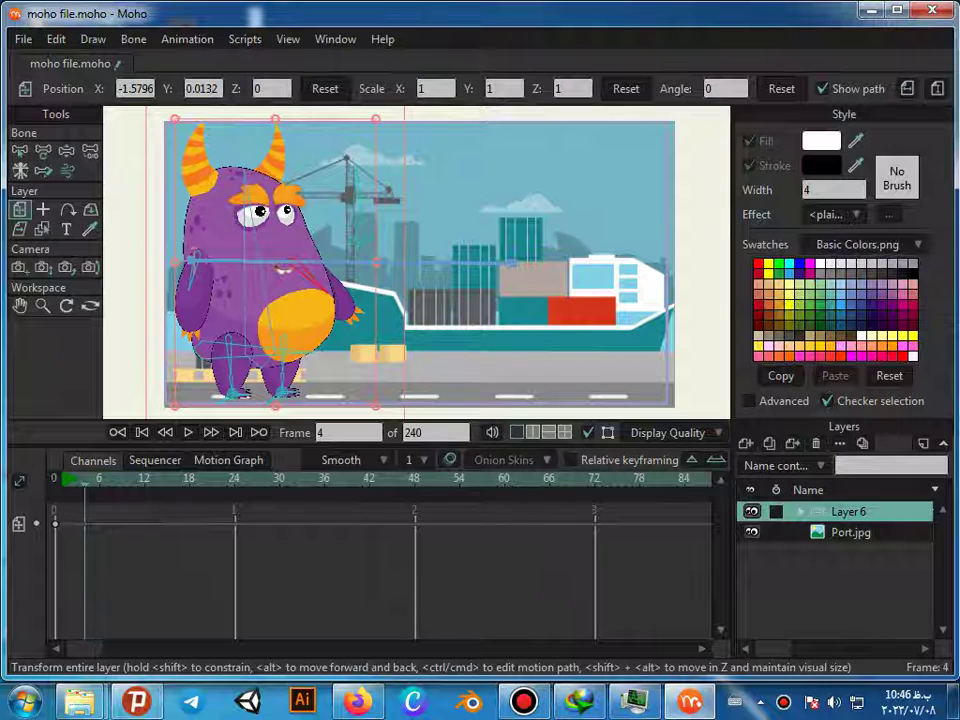
pyautogui.press('Left')
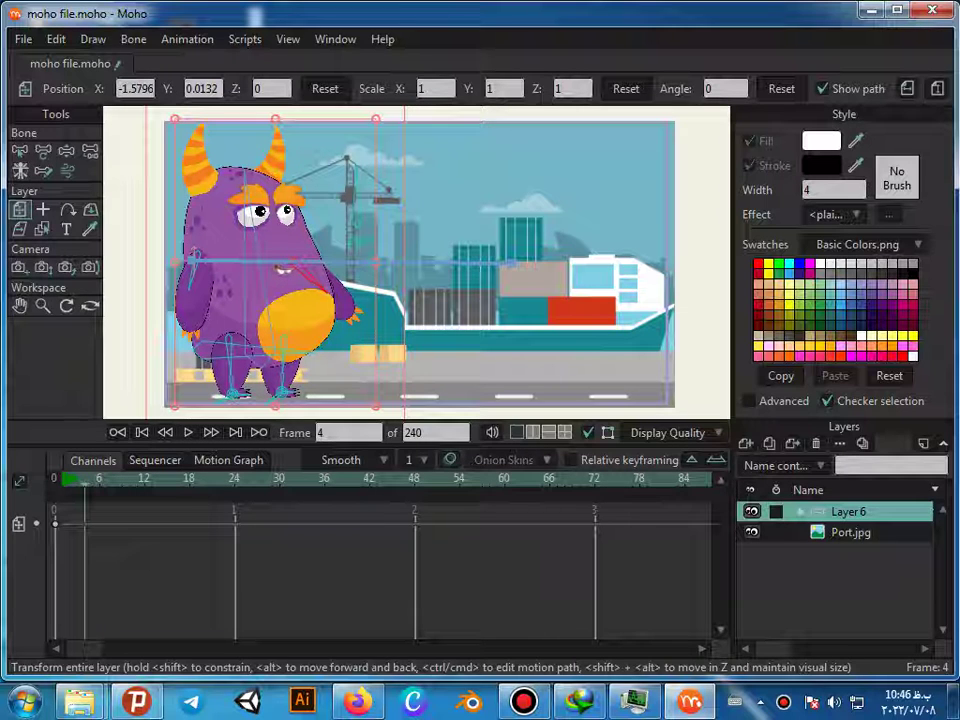
pyautogui.moveTo(255, 290); pyautogui.dragTo(262, 288)
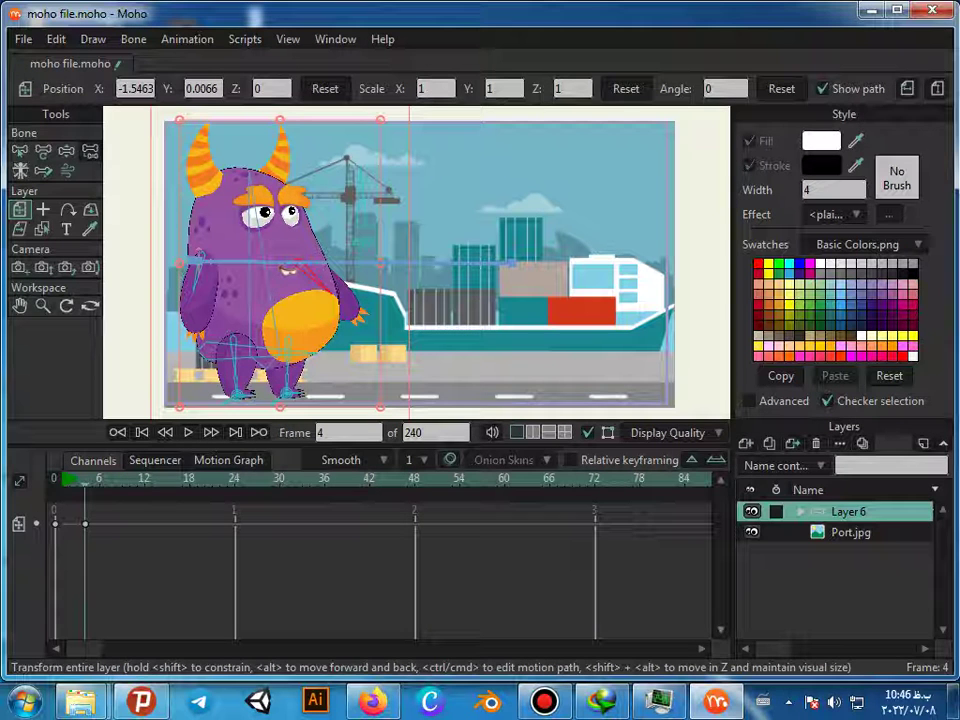
# Step: Manipulate the monster's bones at frame 4 so both feet shift forward and both arms swing forward
pyautogui.press('z')
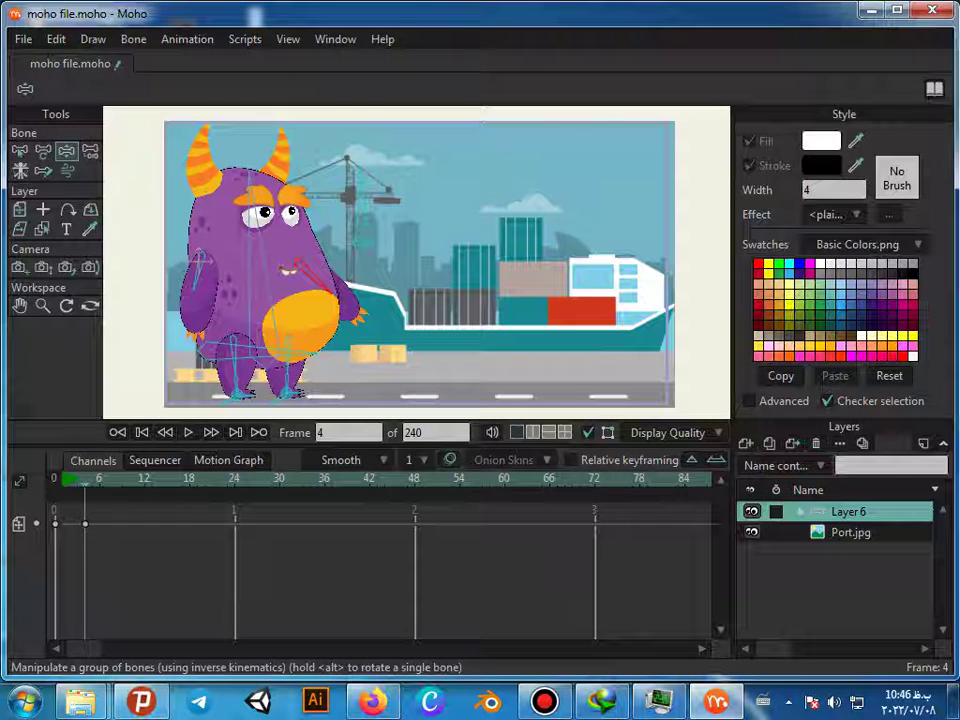
pyautogui.click(314, 274)
pyautogui.click(246, 393)
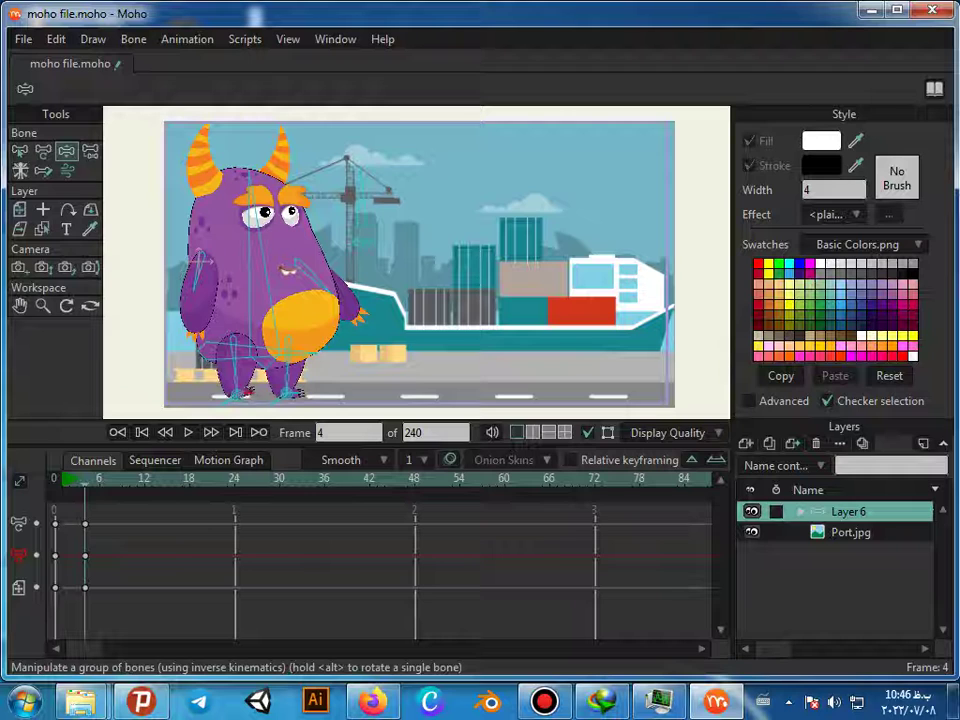
pyautogui.moveTo(249, 392)
pyautogui.mouseDown()
pyautogui.moveTo(252, 401)
pyautogui.moveTo(228, 406)
pyautogui.moveTo(237, 408)
pyautogui.mouseUp()
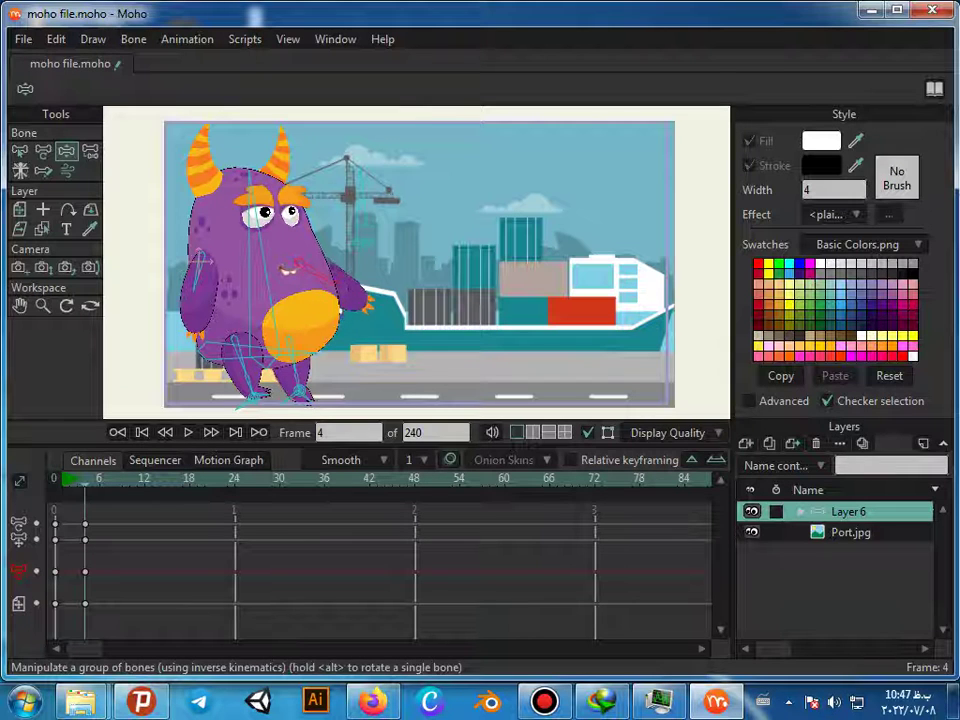
pyautogui.moveTo(335, 291); pyautogui.dragTo(343, 283)
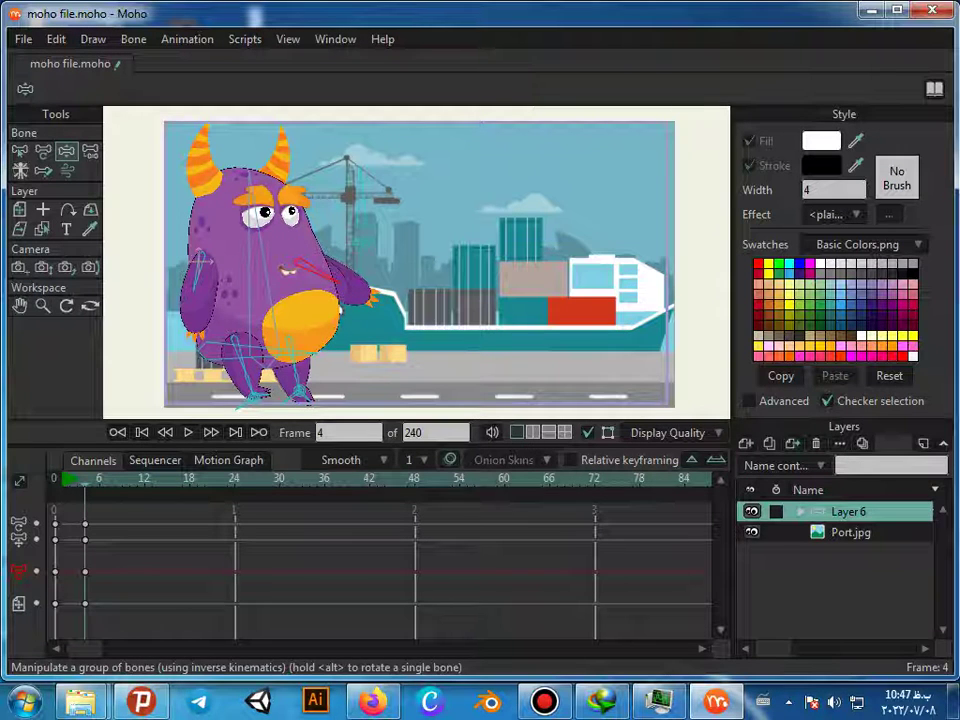
pyautogui.moveTo(196, 318); pyautogui.dragTo(243, 309)
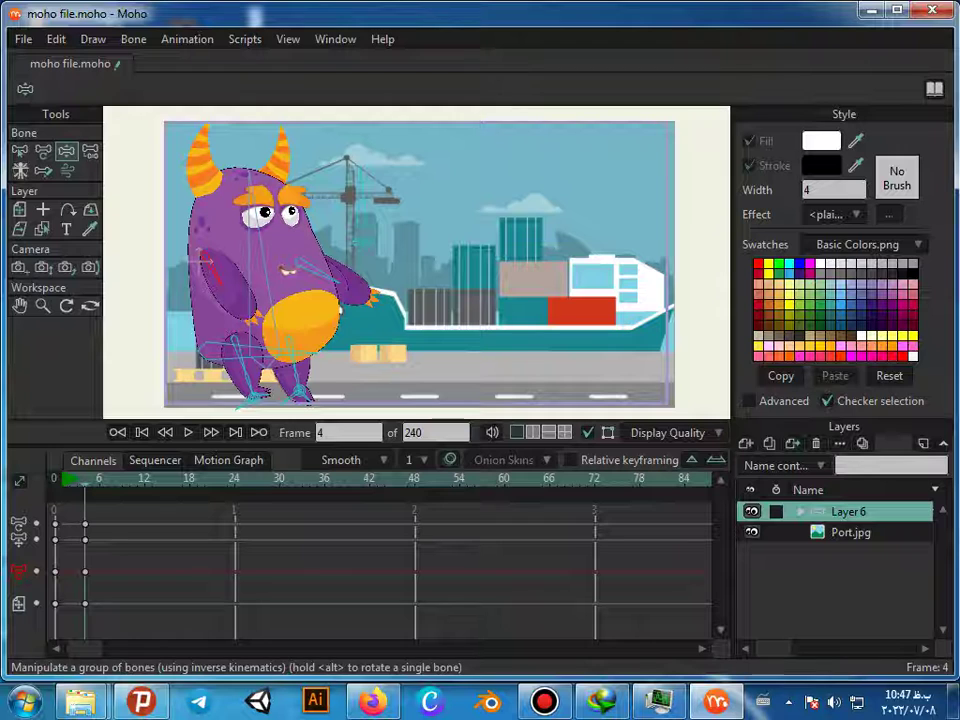
# Step: Check the motion from frame 0, and at frame 7 swing both of the monster's arms backward
pyautogui.press('Left')
pyautogui.press('Left')
pyautogui.press('Left')
pyautogui.press('Left')
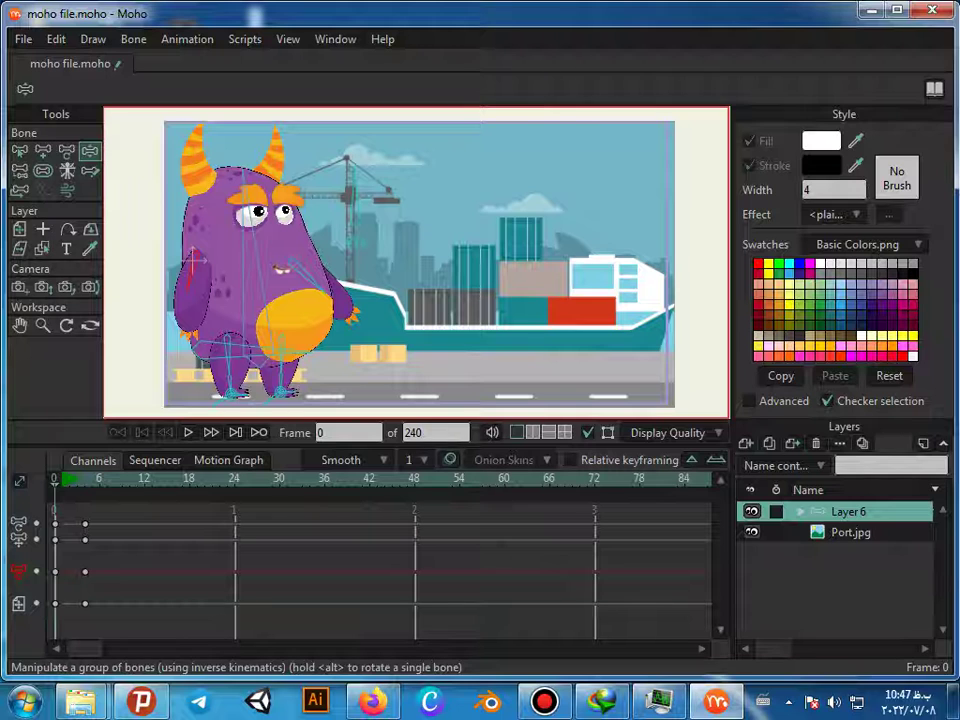
pyautogui.press('Right')
pyautogui.press('Right')
pyautogui.press('Right')
pyautogui.press('Right')
pyautogui.press('Right')
pyautogui.press('Right')
pyautogui.press('Right')
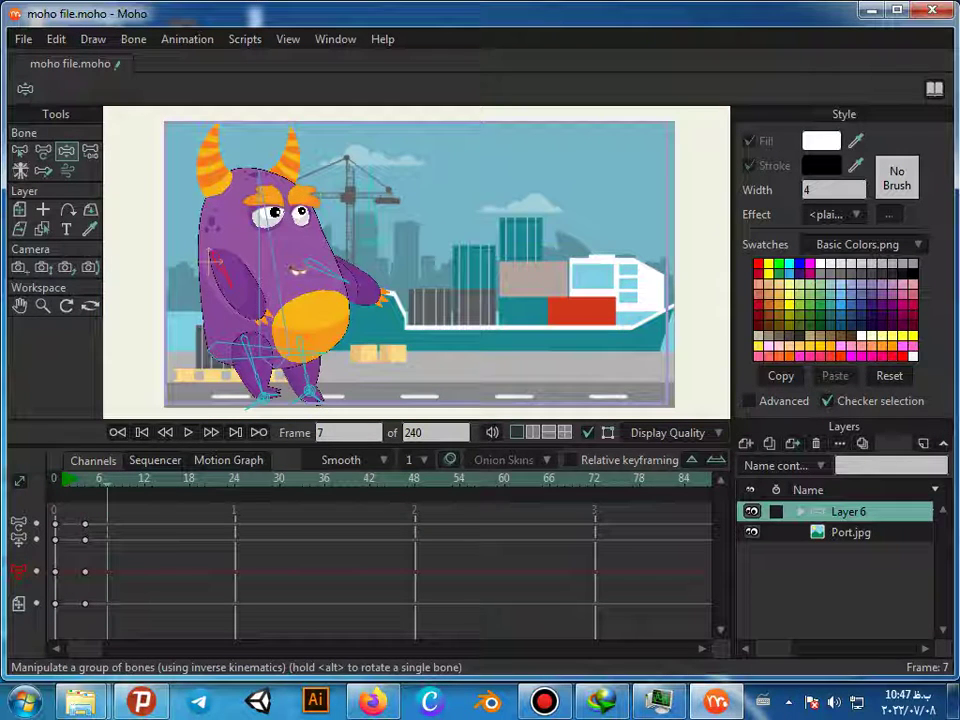
pyautogui.moveTo(344, 281); pyautogui.dragTo(309, 307)
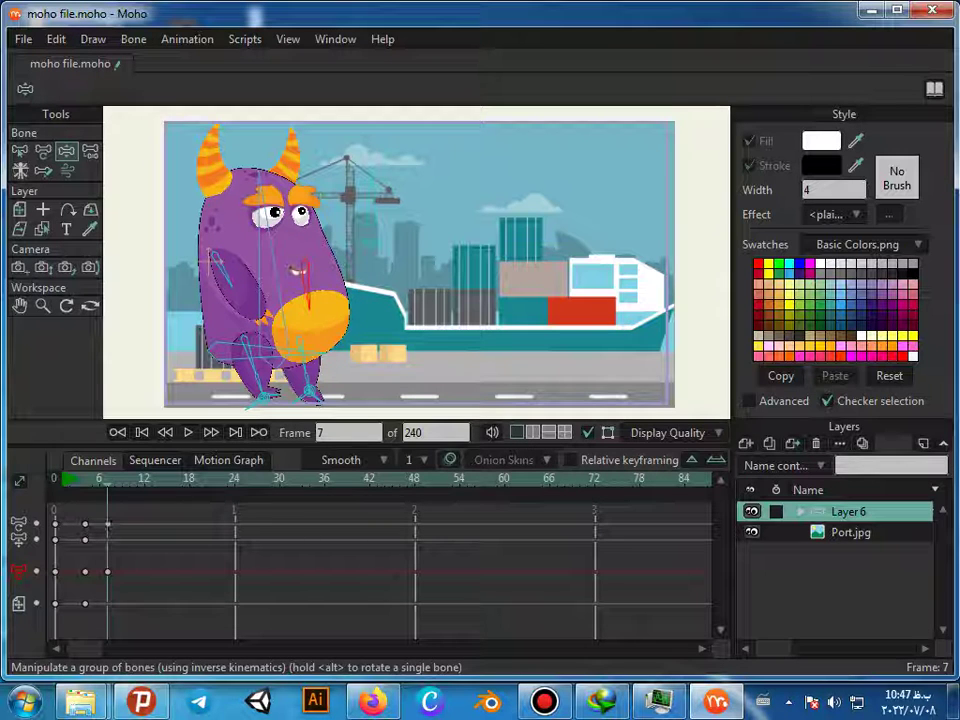
pyautogui.moveTo(214, 258); pyautogui.dragTo(205, 260)
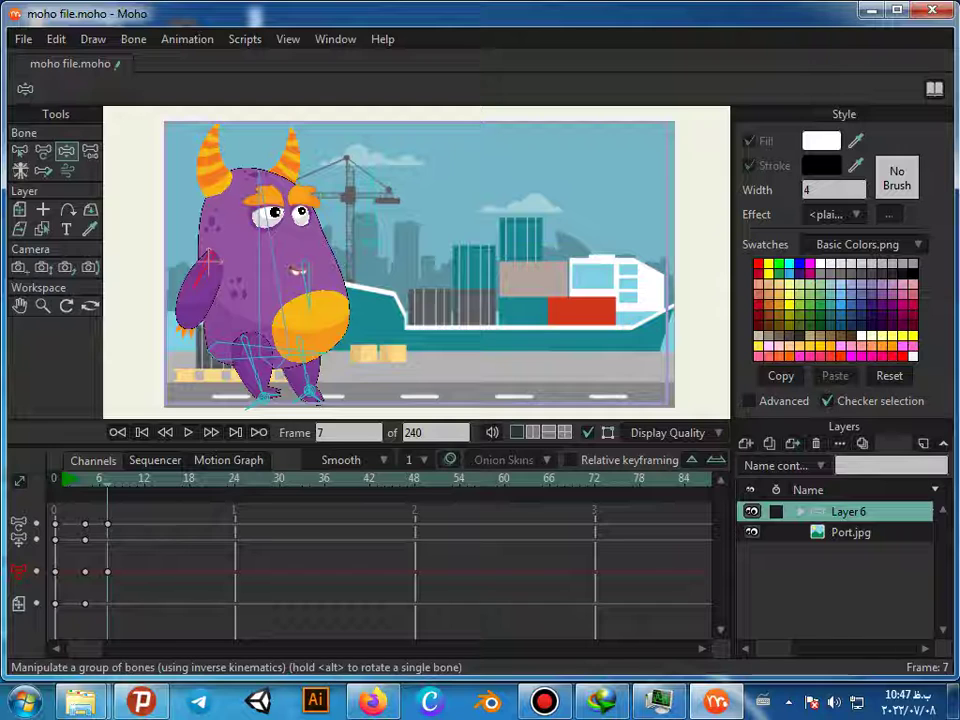
# Step: Bring the monster's feet together beneath the body at frame 11 and preview the walk from frame 0
pyautogui.moveTo(110, 479); pyautogui.dragTo(137, 479)
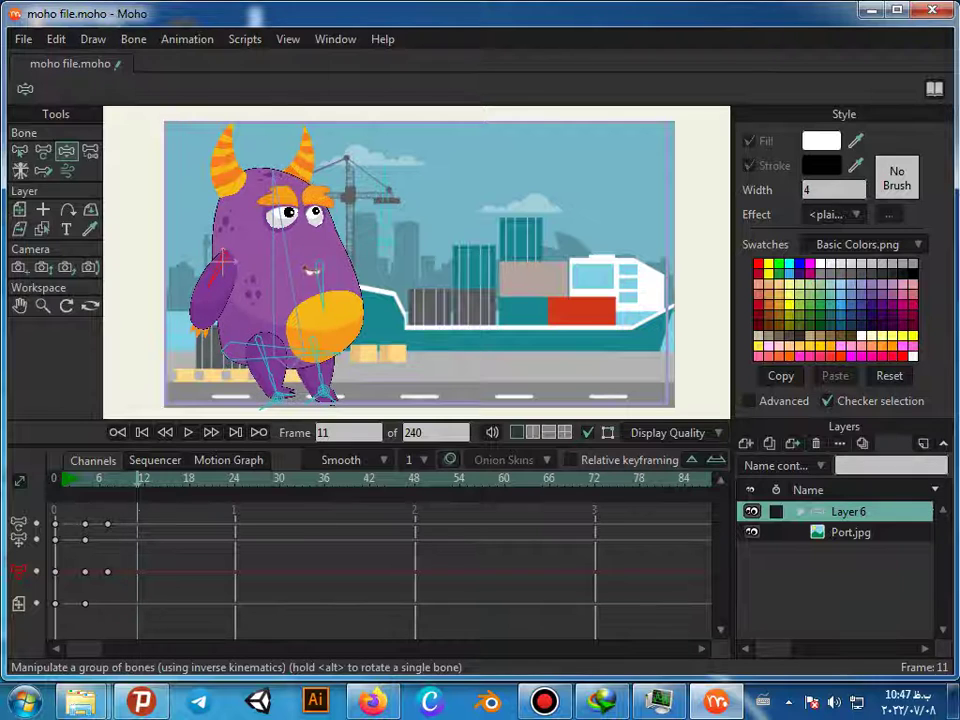
pyautogui.moveTo(322, 393); pyautogui.dragTo(312, 418)
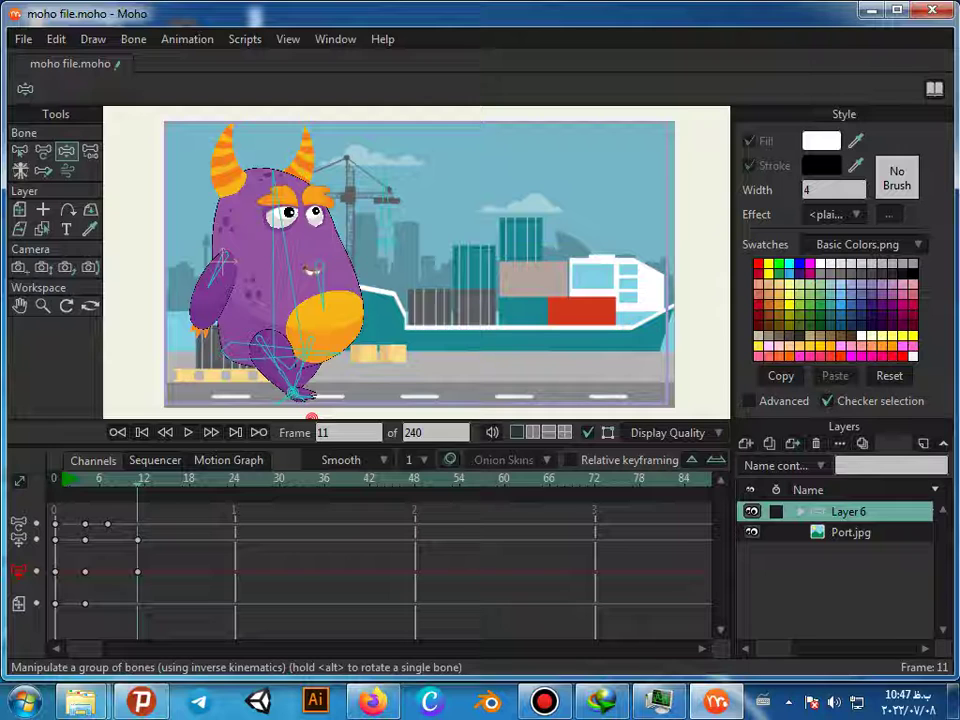
pyautogui.moveTo(138, 480); pyautogui.dragTo(54, 480)
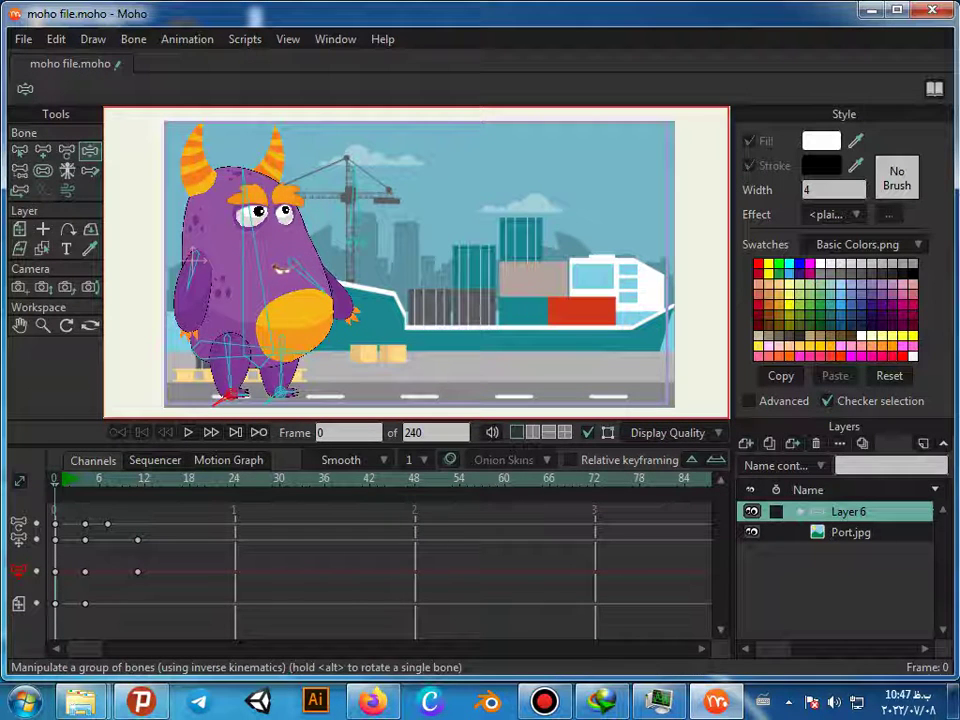
pyautogui.press('space')
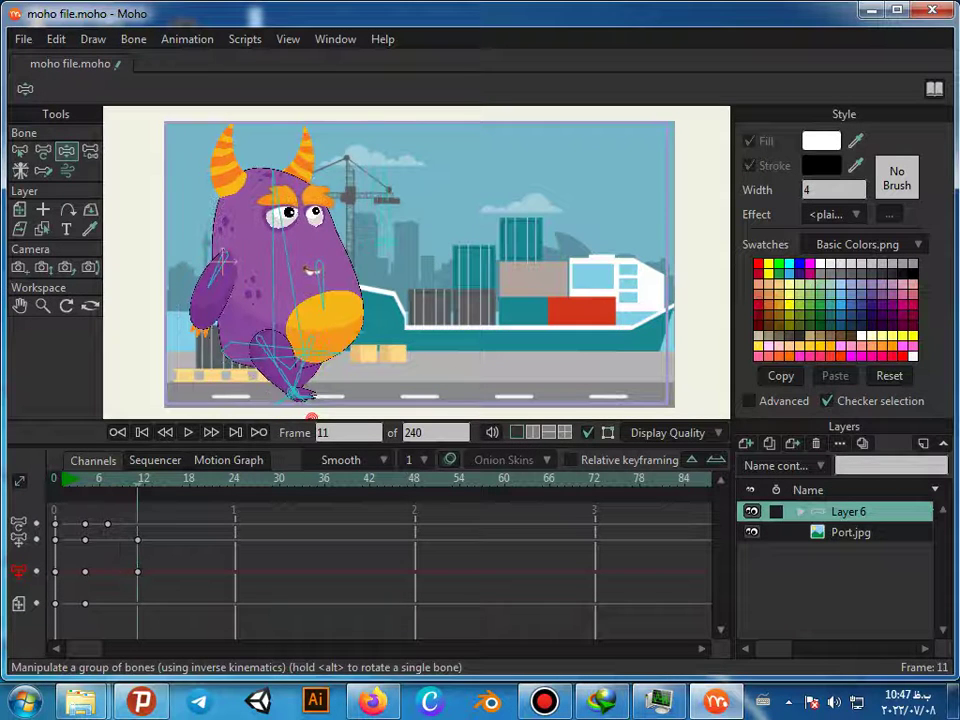
# Step: Pose a stride at frame 14: near foot back, far foot forward, both arms swung forward and the body leaning back
pyautogui.moveTo(138, 480); pyautogui.dragTo(160, 480)
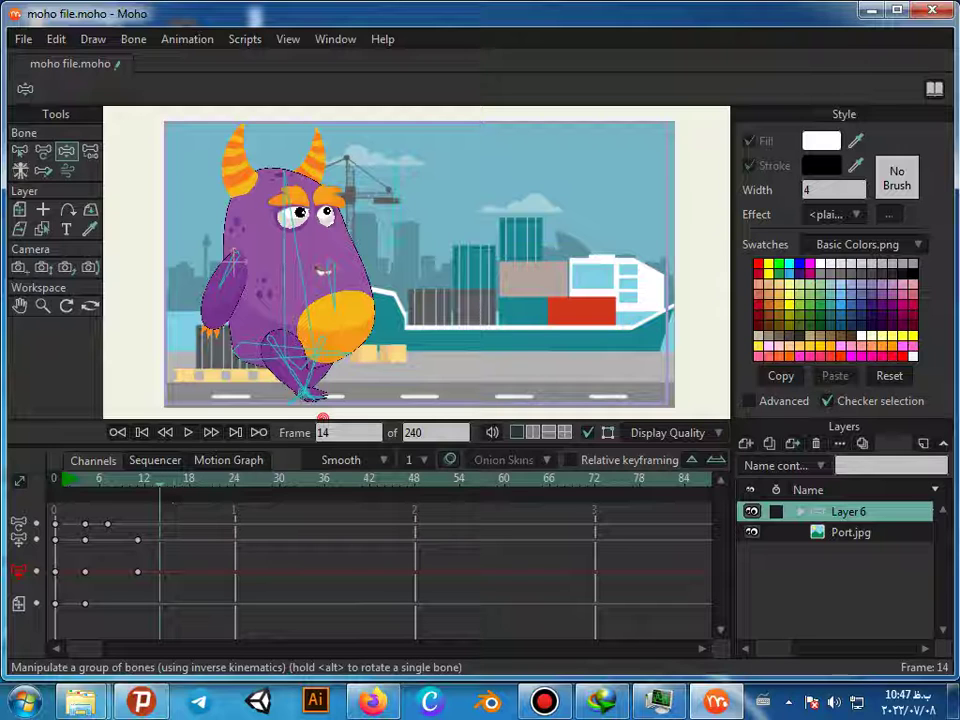
pyautogui.moveTo(218, 312); pyautogui.dragTo(302, 300)
pyautogui.moveTo(288, 205); pyautogui.dragTo(267, 209)
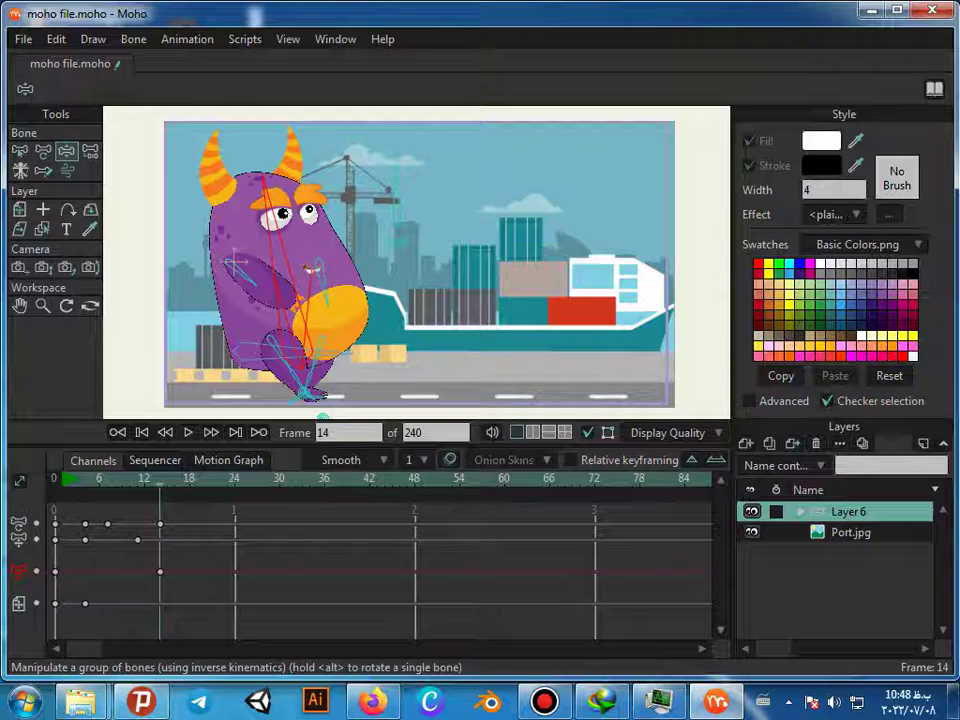
pyautogui.click(235, 262)
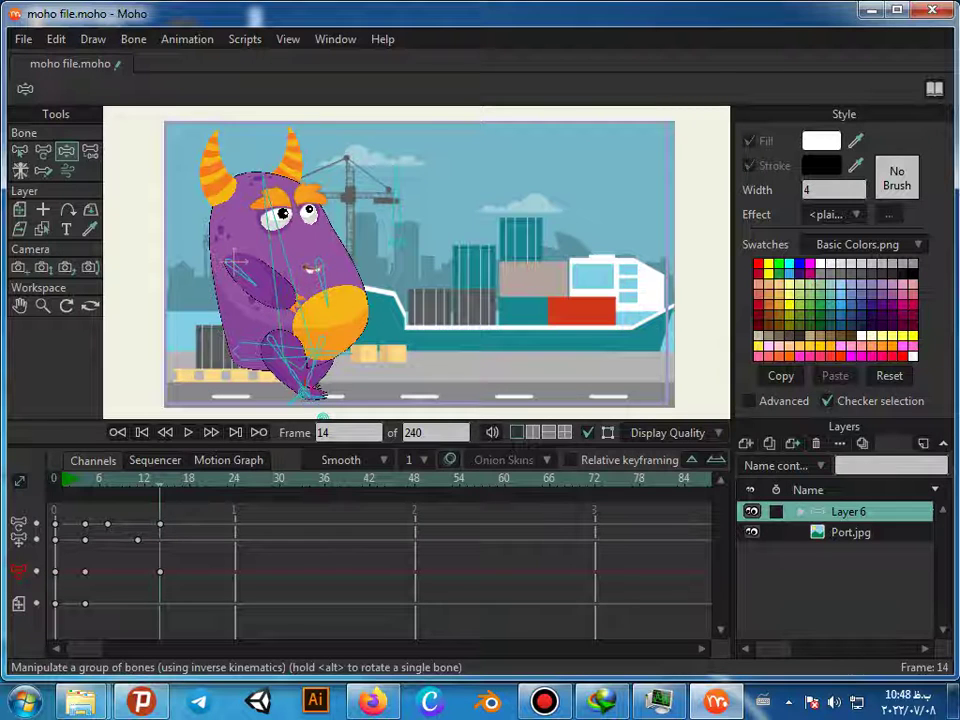
pyautogui.moveTo(322, 416); pyautogui.dragTo(251, 416)
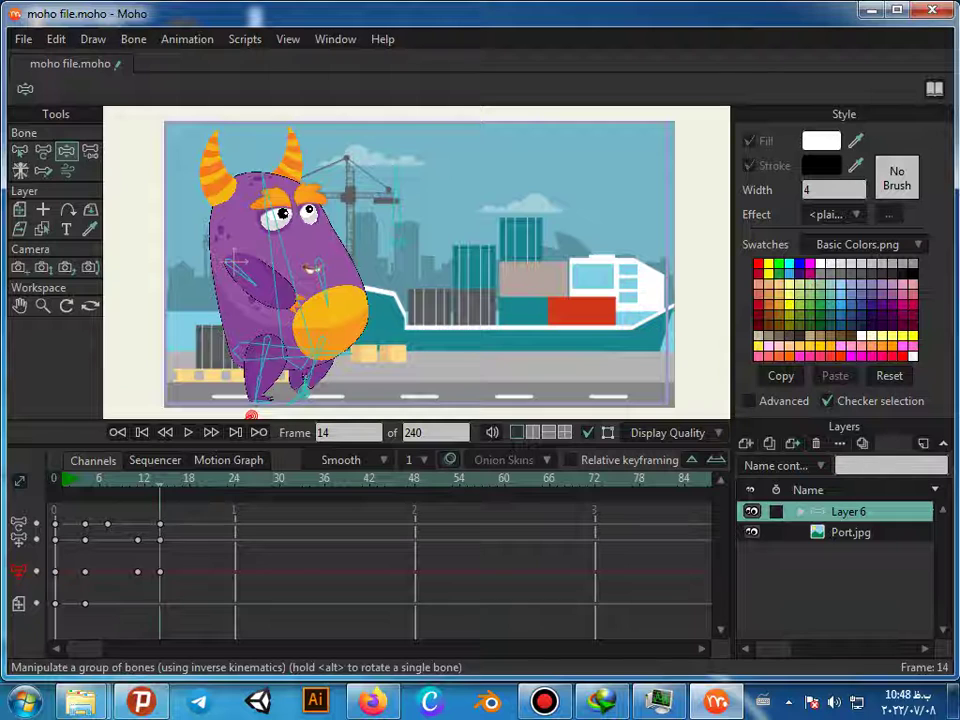
pyautogui.moveTo(304, 393); pyautogui.dragTo(344, 398)
pyautogui.moveTo(326, 300); pyautogui.dragTo(349, 286)
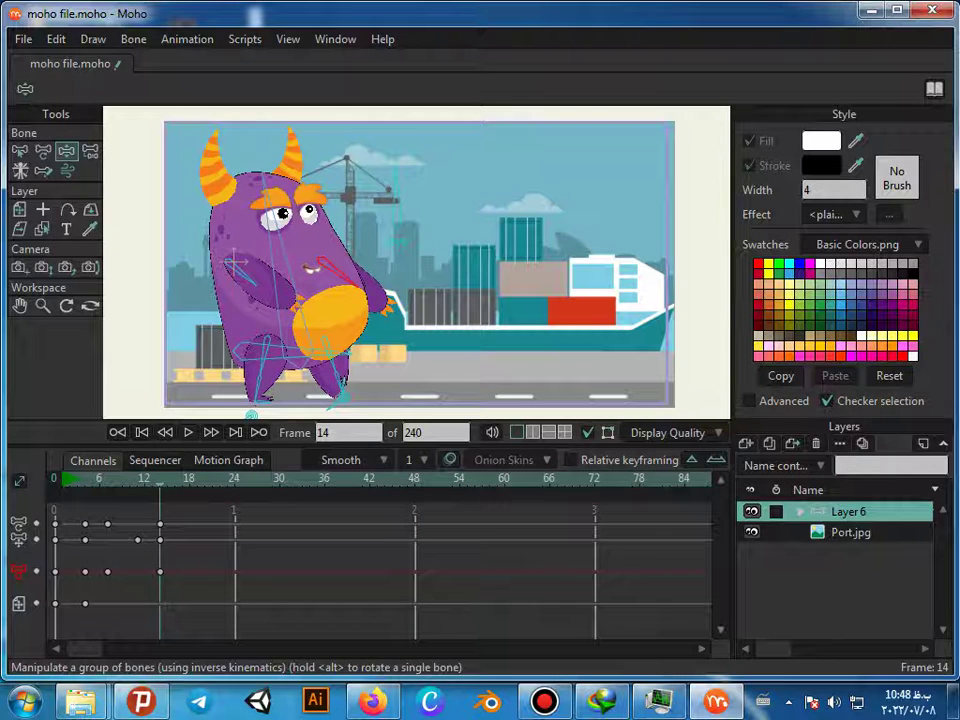
# Step: Step back through the walk from frame 14 to frame 0 to check the poses
pyautogui.press('Left')
pyautogui.press('Left')
pyautogui.press('Left')
pyautogui.press('Left')
pyautogui.press('Left')
pyautogui.press('Left')
pyautogui.press('Left')
pyautogui.press('Left')
pyautogui.press('Left')
pyautogui.press('Left')
pyautogui.press('Left')
pyautogui.press('Left')
pyautogui.press('Left')
pyautogui.press('Left')
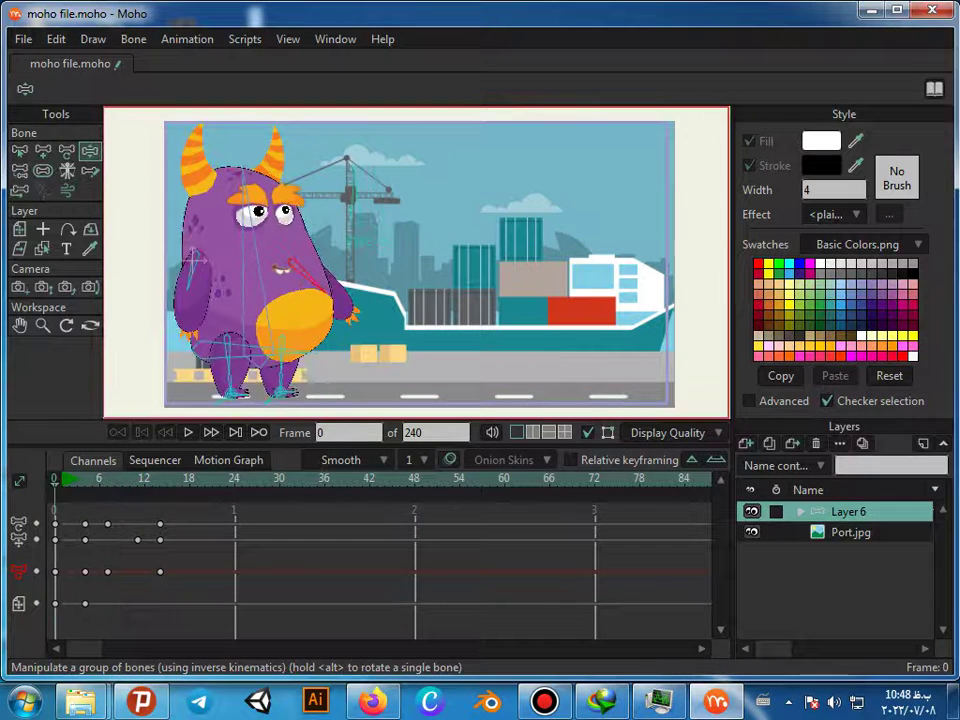
# Step: At frame 15, swing the monster's near arm backward
pyautogui.press('Right')
pyautogui.press('Right')
pyautogui.press('Right')
pyautogui.press('Right')
pyautogui.press('Right')
pyautogui.press('Right')
pyautogui.press('Right')
pyautogui.press('Right')
pyautogui.press('Right')
pyautogui.press('Right')
pyautogui.press('Right')
pyautogui.press('Right')
pyautogui.press('Right')
pyautogui.press('Right')
pyautogui.press('Right')
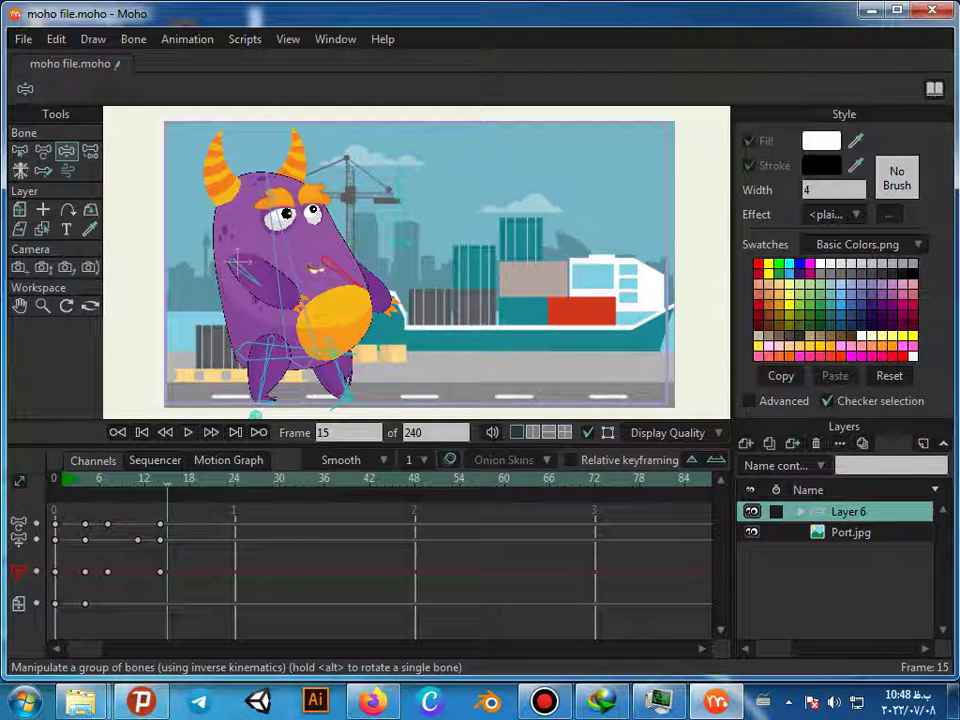
pyautogui.moveTo(255, 282); pyautogui.dragTo(212, 290)
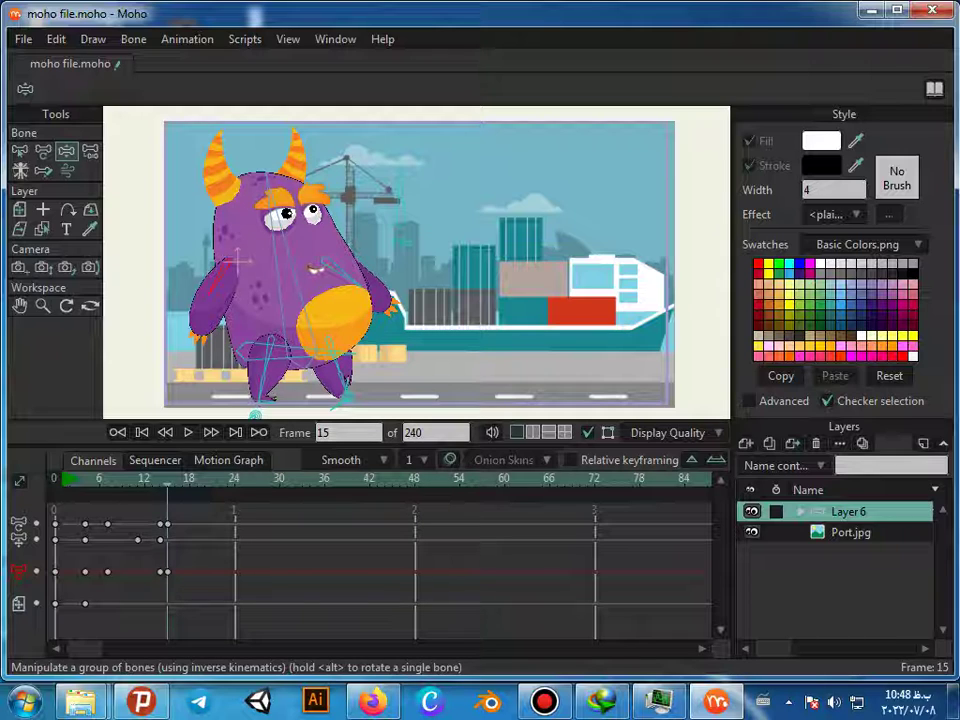
# Step: Step back through the frames from frame 15 to check the near arm's swing
pyautogui.press('Left')
pyautogui.press('Left')
pyautogui.press('Left')
pyautogui.press('Left')
pyautogui.press('Left')
pyautogui.press('Left')
pyautogui.press('Left')
pyautogui.press('Left')
pyautogui.press('Left')
pyautogui.press('Left')
pyautogui.press('Left')
pyautogui.press('Left')
pyautogui.press('Left')
pyautogui.press('Left')
pyautogui.press('Left')
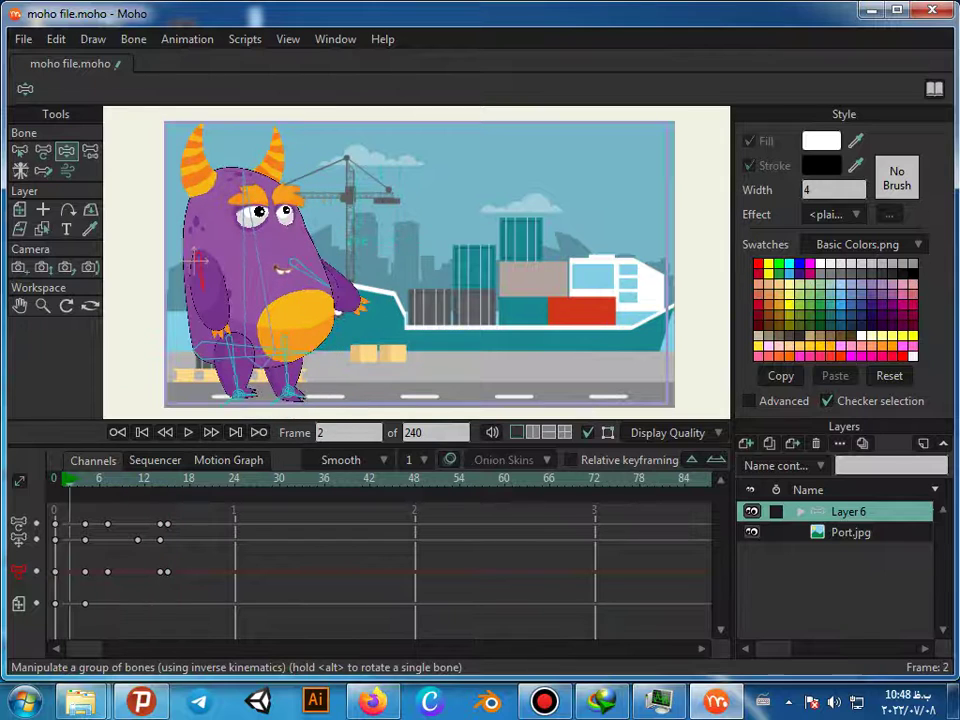
# Step: Pose frame 18 with the near arm and near foot forward, the far arm and far foot back, and the body leaning forward
pyautogui.moveTo(54, 479); pyautogui.dragTo(189, 480)
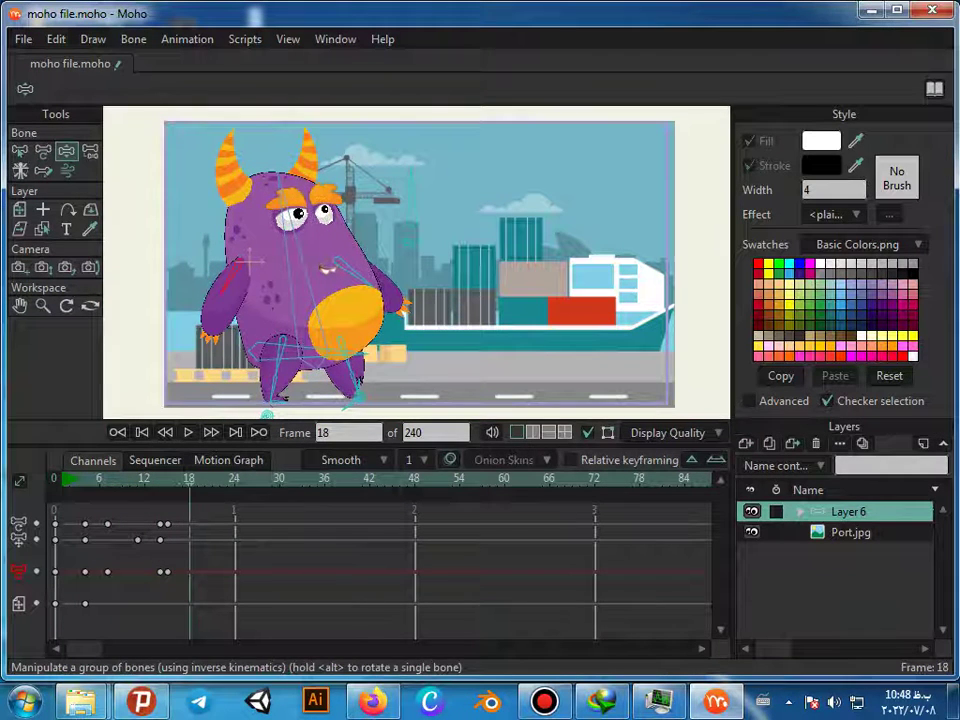
pyautogui.moveTo(225, 289); pyautogui.dragTo(266, 287)
pyautogui.moveTo(267, 416); pyautogui.dragTo(331, 416)
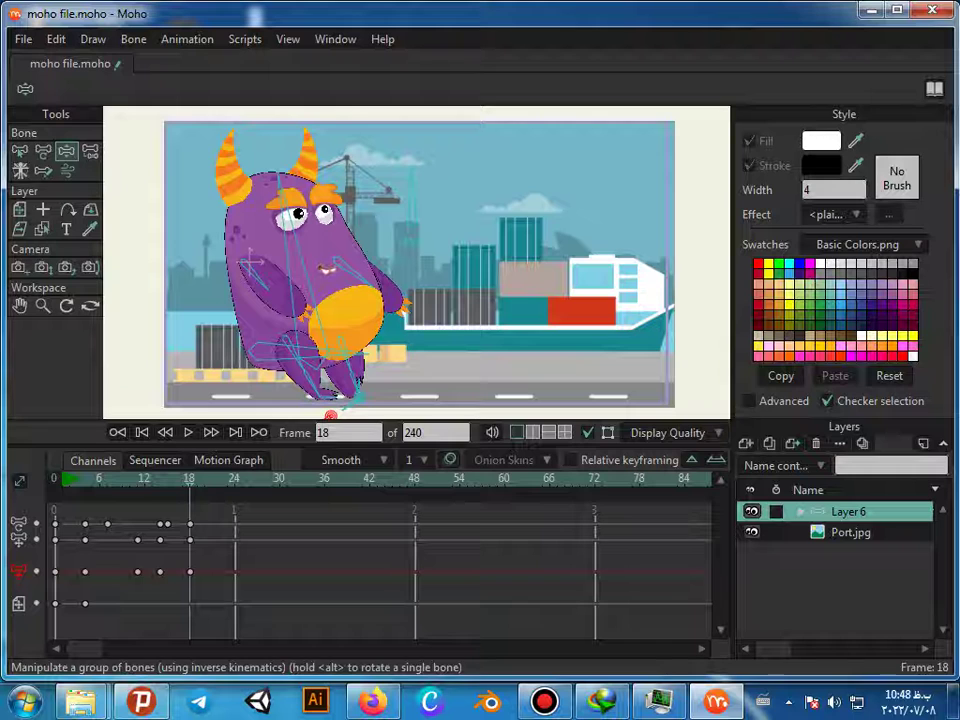
pyautogui.moveTo(374, 288); pyautogui.dragTo(303, 287)
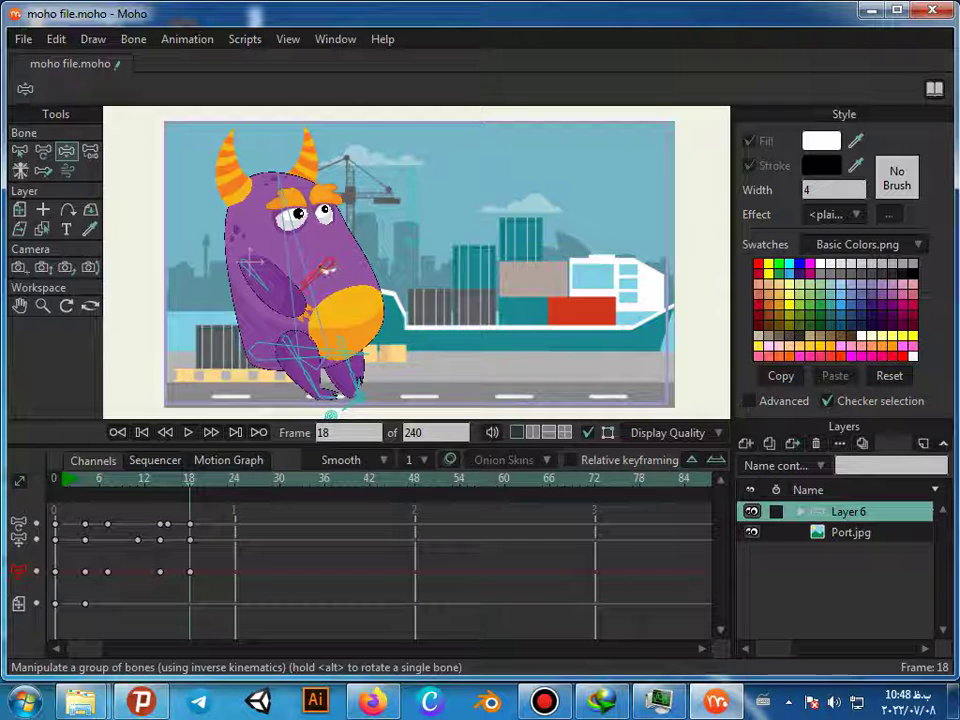
pyautogui.moveTo(283, 190); pyautogui.dragTo(330, 184)
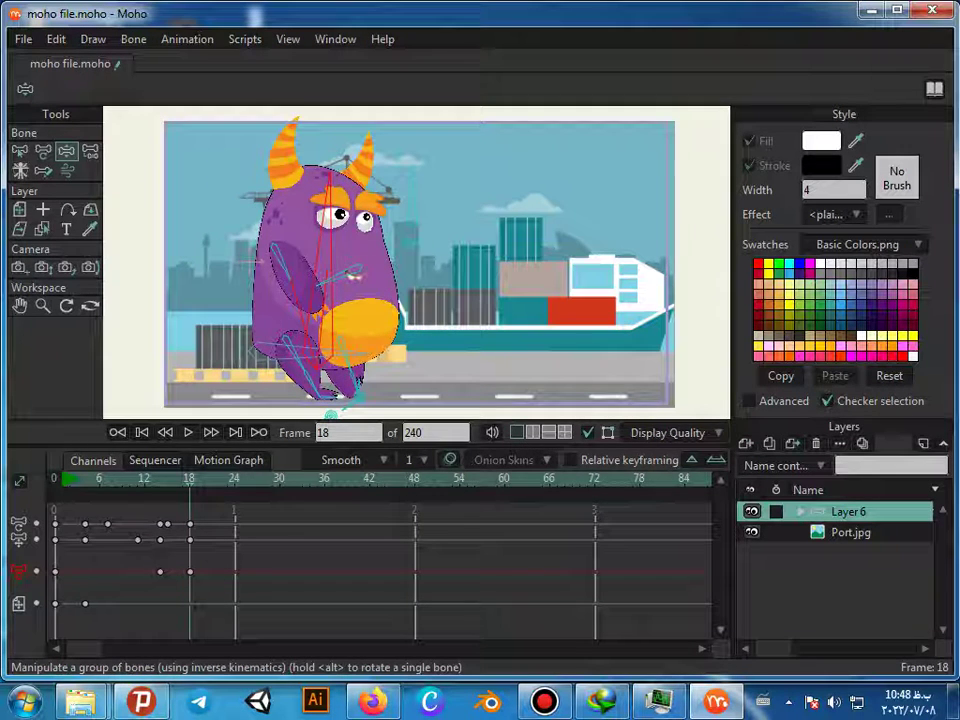
pyautogui.moveTo(360, 398); pyautogui.dragTo(320, 401)
pyautogui.click(356, 399)
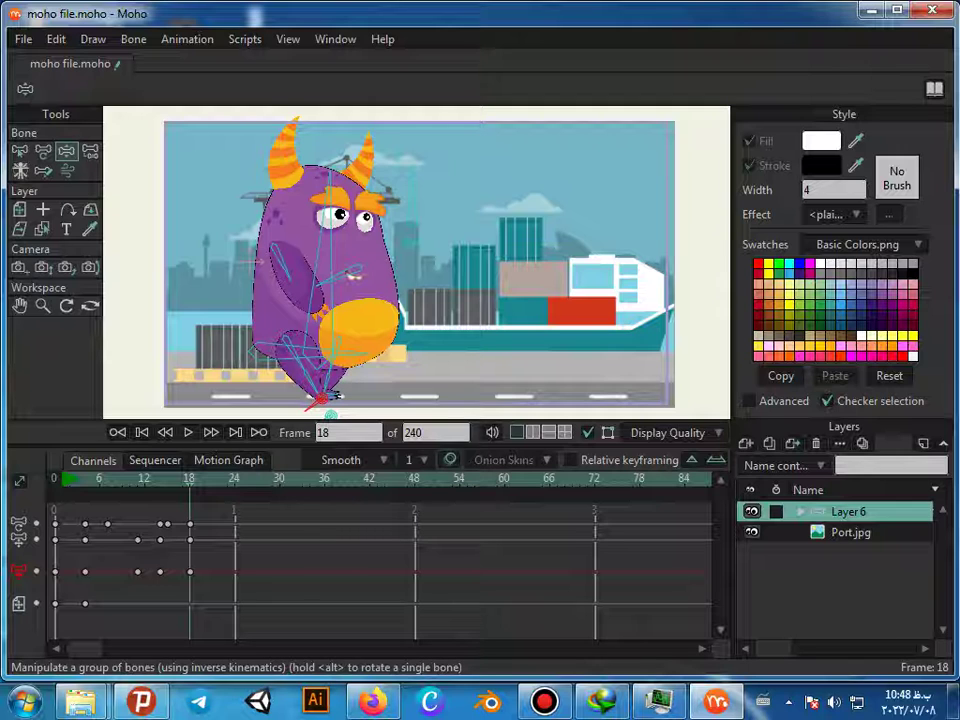
# Step: At frame 22, swing the monster's near arm backward behind the body
pyautogui.press('Right')
pyautogui.press('Right')
pyautogui.press('Right')
pyautogui.press('Right')
pyautogui.press('Right')
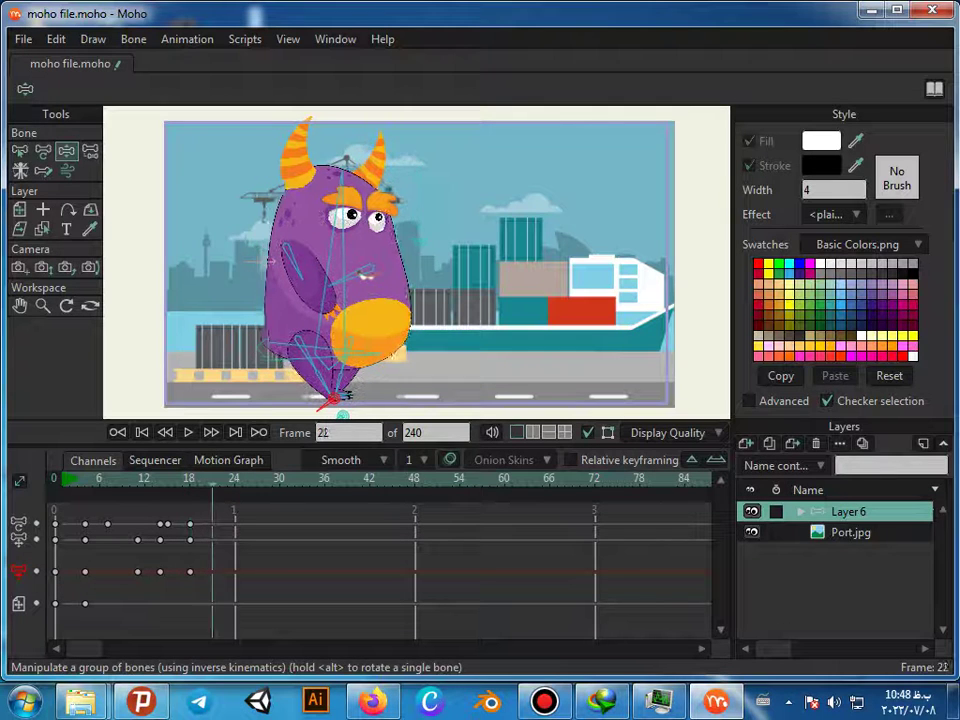
pyautogui.hotkey('ctrl', 'Left')
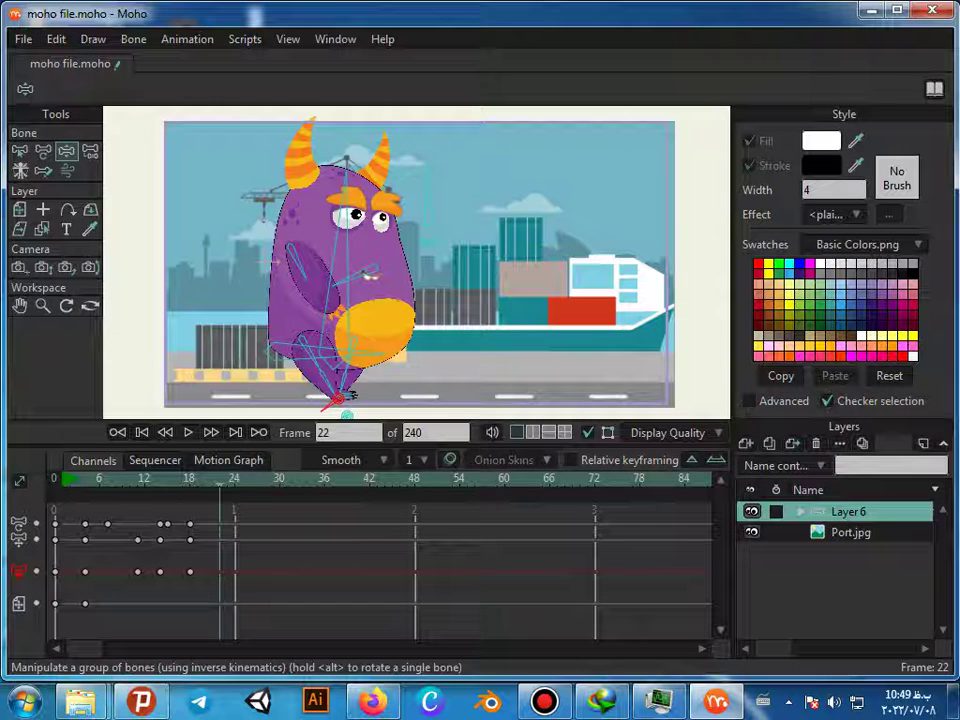
pyautogui.moveTo(300, 266); pyautogui.dragTo(272, 262)
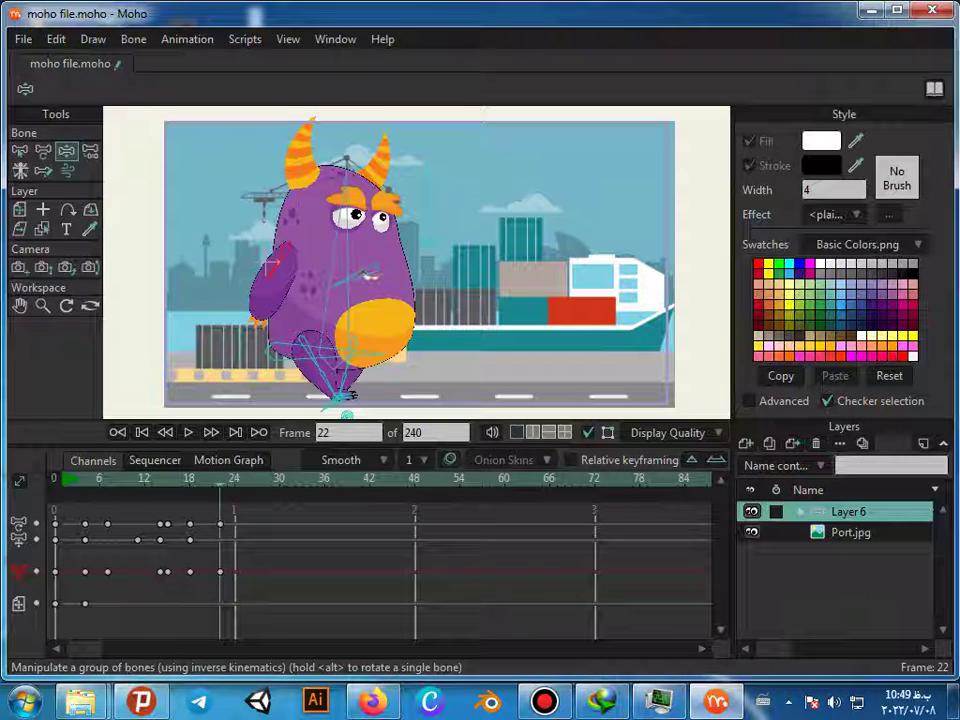
# Step: At frame 22, move the monster's near foot back, the far foot forward, and swing the far arm forward
pyautogui.click(347, 415)
pyautogui.moveTo(347, 414); pyautogui.dragTo(273, 414)
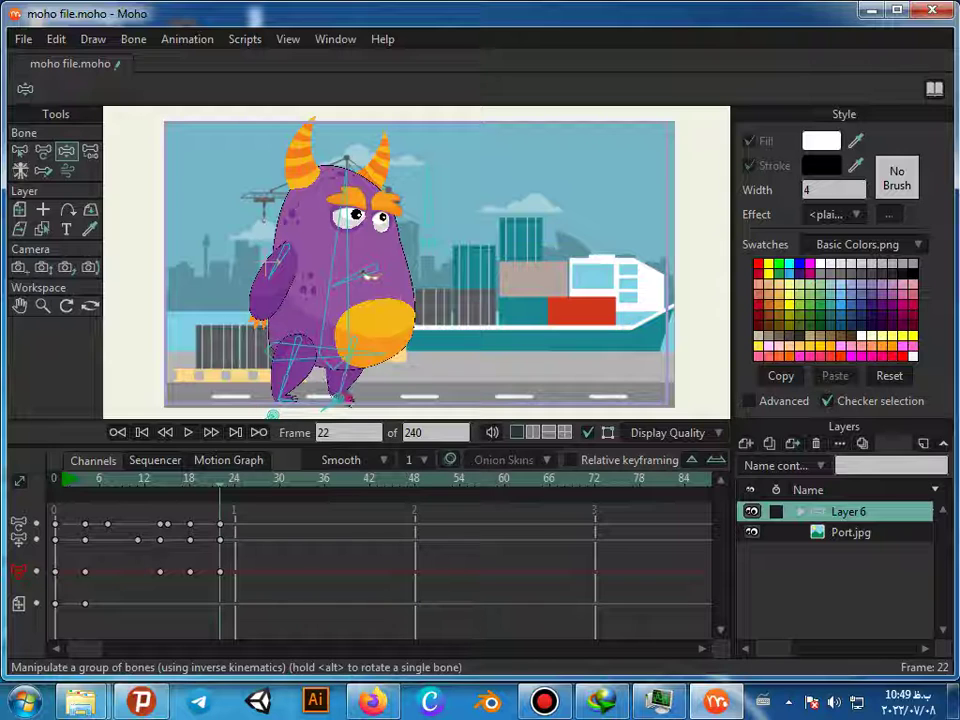
pyautogui.moveTo(338, 401); pyautogui.dragTo(385, 410)
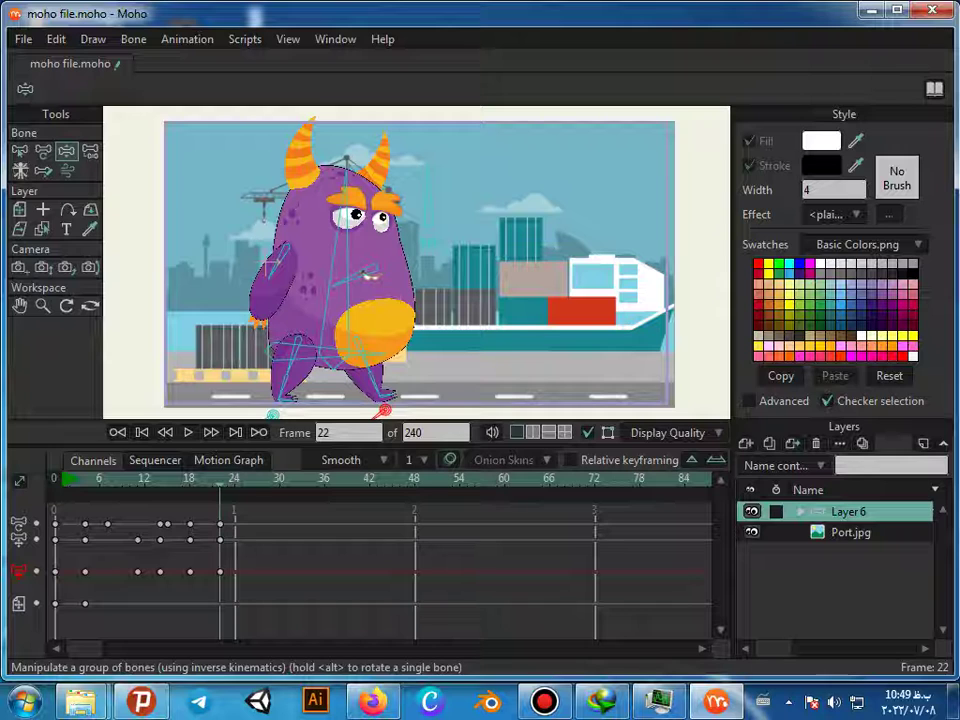
pyautogui.moveTo(338, 284); pyautogui.dragTo(411, 293)
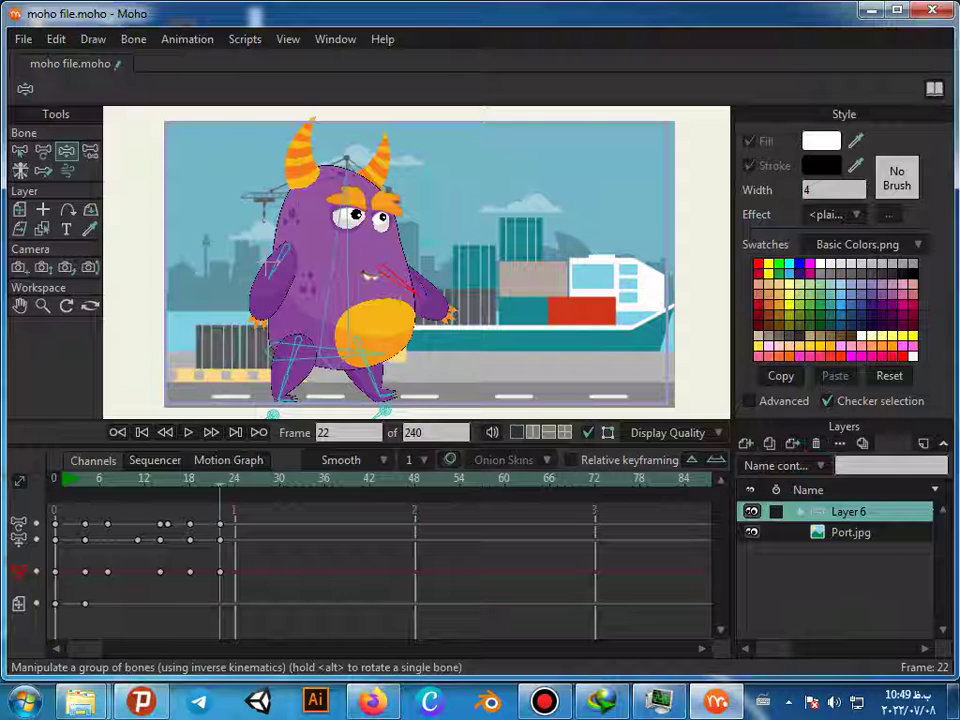
# Step: Step back through the earlier frames and forward again to check the walk motion up to frame 22
pyautogui.press('Left')
pyautogui.press('Left')
pyautogui.press('Left')
pyautogui.press('Left')
pyautogui.press('Left')
pyautogui.press('Left')
pyautogui.press('Left')
pyautogui.press('Left')
pyautogui.press('Left')
pyautogui.press('Left')
pyautogui.press('Left')
pyautogui.press('Left')
pyautogui.press('Left')
pyautogui.press('Left')
pyautogui.press('Left')
pyautogui.press('Left')
pyautogui.press('Left')
pyautogui.press('Left')
pyautogui.press('Left')
pyautogui.press('Left')
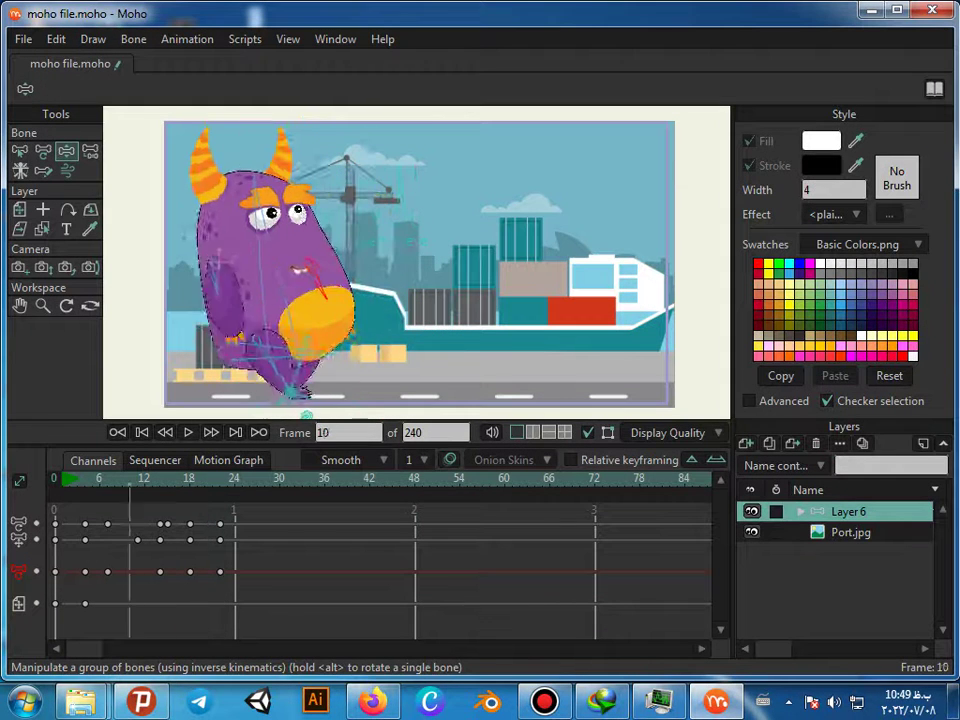
pyautogui.hotkey('ctrl', 'Right')
pyautogui.hotkey('ctrl', 'Right')
pyautogui.hotkey('ctrl', 'Right')
pyautogui.hotkey('ctrl', 'Right')
pyautogui.hotkey('ctrl', 'Right')
pyautogui.hotkey('ctrl', 'Right')
pyautogui.hotkey('ctrl', 'Right')
pyautogui.hotkey('ctrl', 'Right')
pyautogui.hotkey('ctrl', 'Right')
pyautogui.hotkey('ctrl', 'Right')
pyautogui.hotkey('ctrl', 'Right')
pyautogui.hotkey('ctrl', 'Right')
pyautogui.hotkey('ctrl', 'Right')
pyautogui.hotkey('ctrl', 'Right')
pyautogui.hotkey('ctrl', 'Right')
pyautogui.hotkey('ctrl', 'Right')
pyautogui.hotkey('ctrl', 'Right')
pyautogui.hotkey('ctrl', 'Right')
pyautogui.hotkey('ctrl', 'Right')
pyautogui.hotkey('ctrl', 'Right')
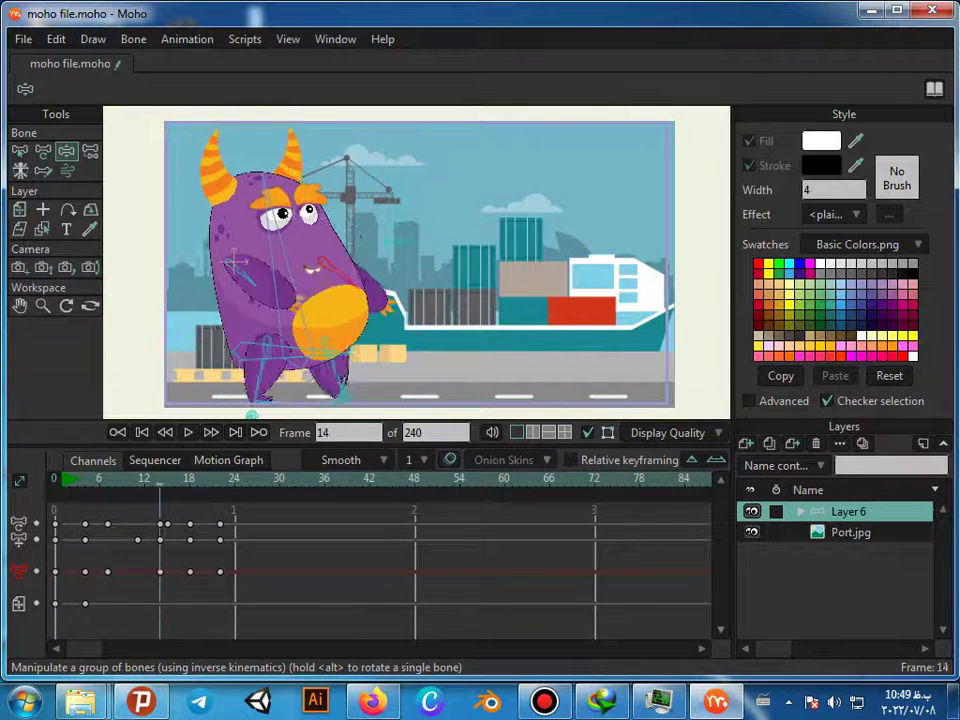
# Step: Pose frame 26 with the near arm forward, the far arm tucked back, both feet together, and the body leaning back
pyautogui.hotkey('ctrl', 'Right')
pyautogui.hotkey('ctrl', 'Right')
pyautogui.hotkey('ctrl', 'Right')
pyautogui.hotkey('ctrl', 'Right')
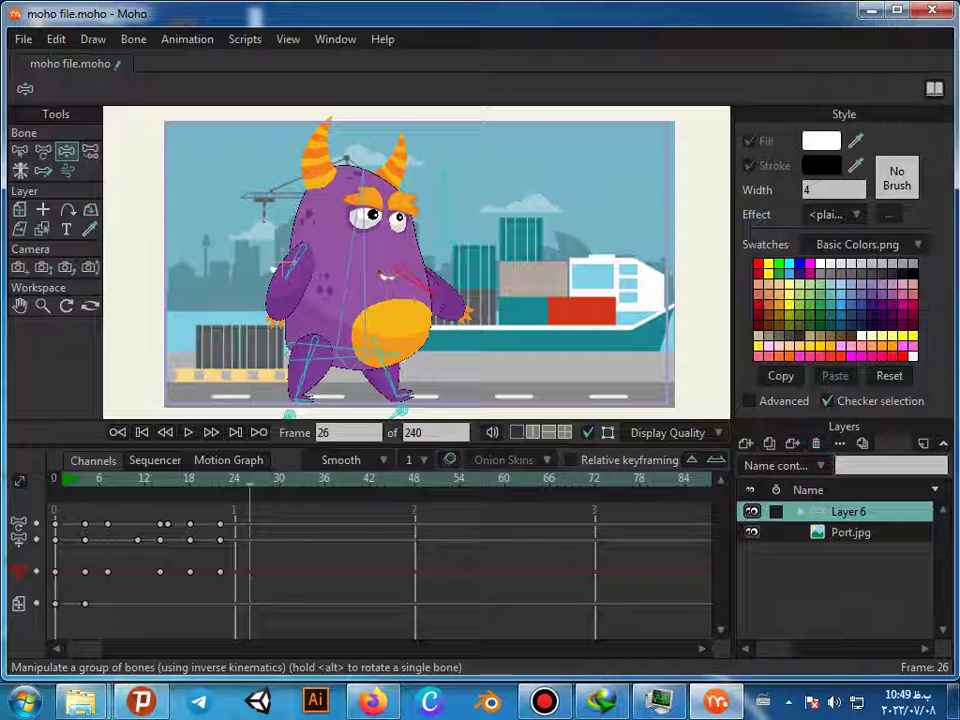
pyautogui.moveTo(290, 266); pyautogui.dragTo(326, 273)
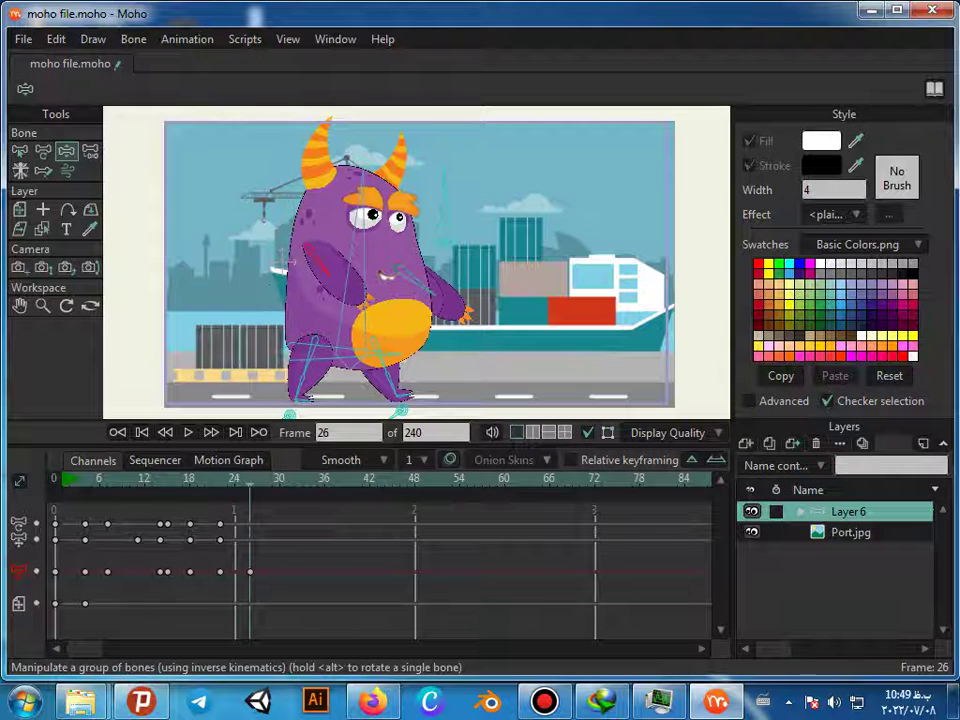
pyautogui.click(355, 268)
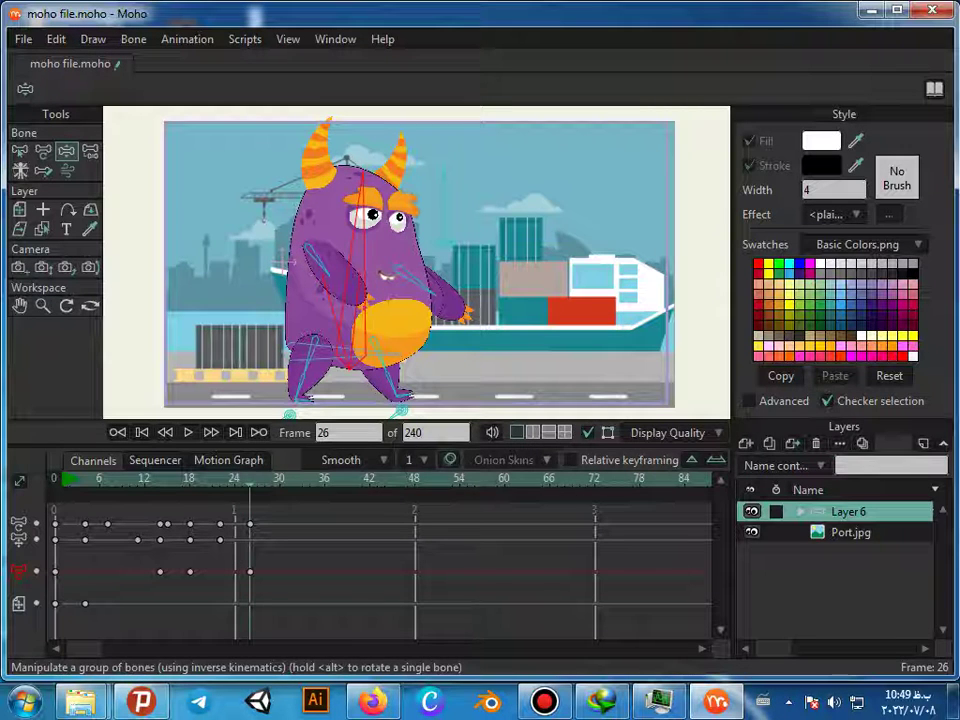
pyautogui.click(290, 415)
pyautogui.moveTo(292, 405); pyautogui.dragTo(350, 412)
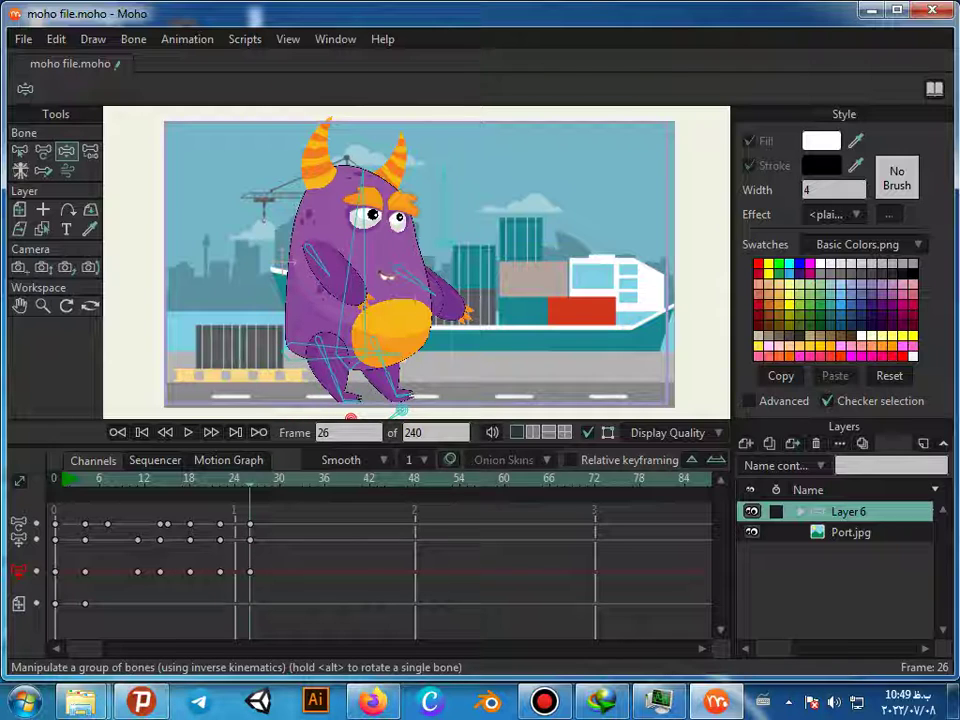
pyautogui.moveTo(401, 411); pyautogui.dragTo(335, 418)
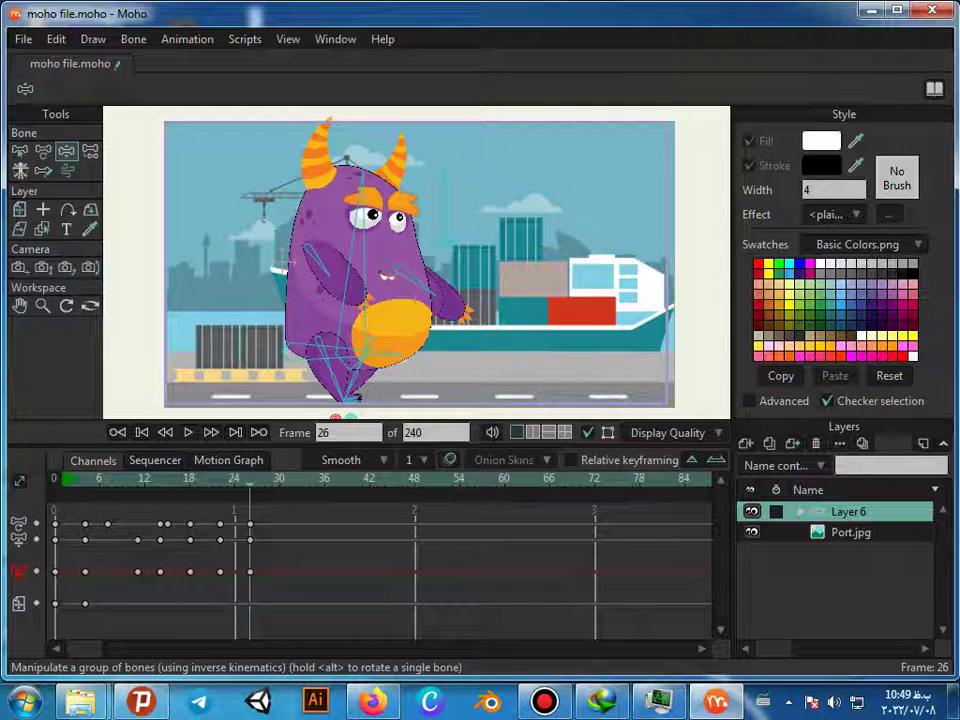
pyautogui.moveTo(432, 292); pyautogui.dragTo(368, 302)
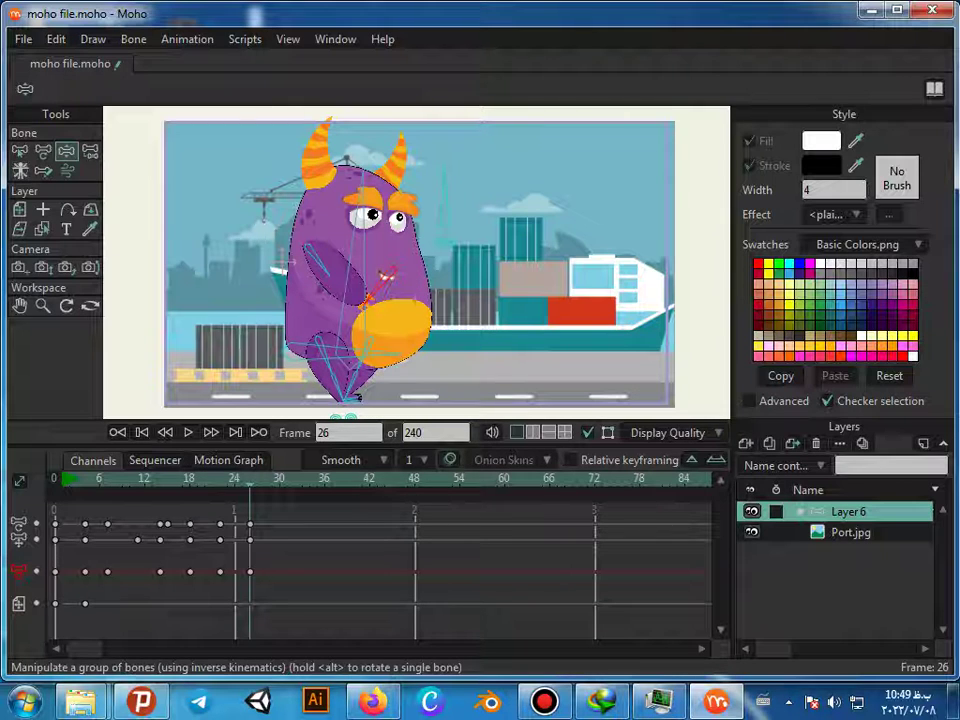
pyautogui.moveTo(363, 190); pyautogui.dragTo(344, 190)
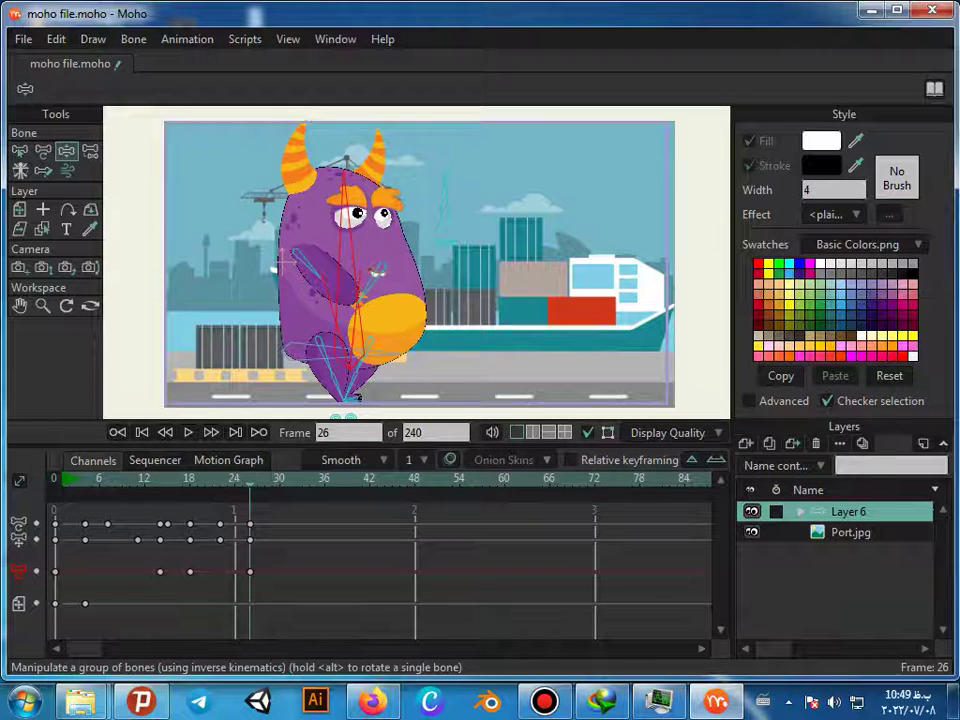
# Step: Pose frame 30 with the near arm and near foot back and the far foot and far arm forward
pyautogui.press('Right')
pyautogui.press('Right')
pyautogui.press('Right')
pyautogui.hotkey('ctrl', 'Right')
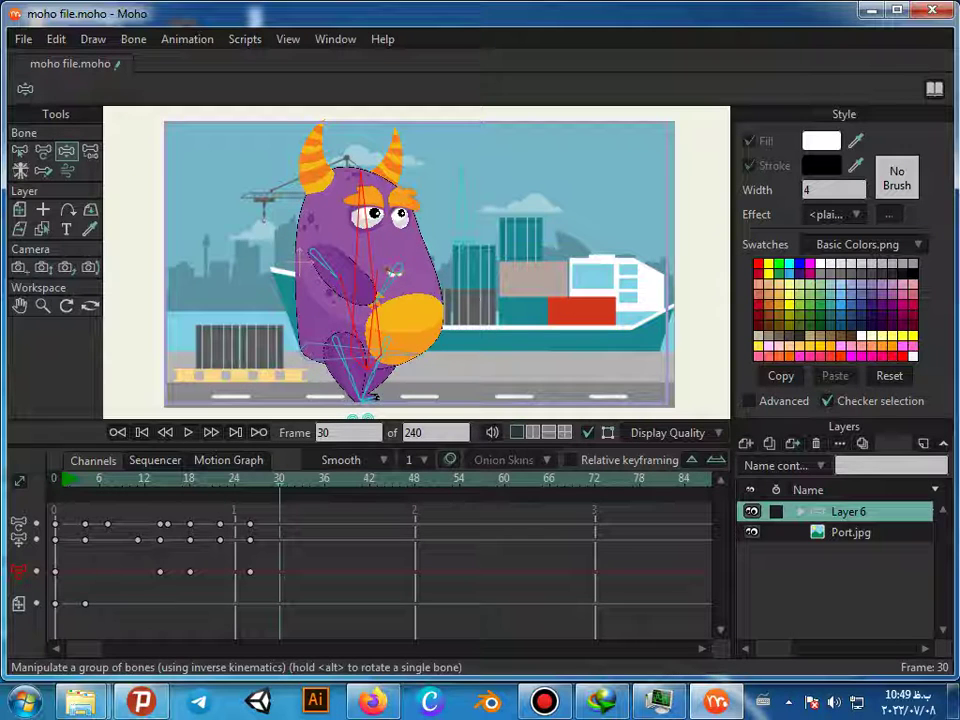
pyautogui.moveTo(337, 278); pyautogui.dragTo(288, 281)
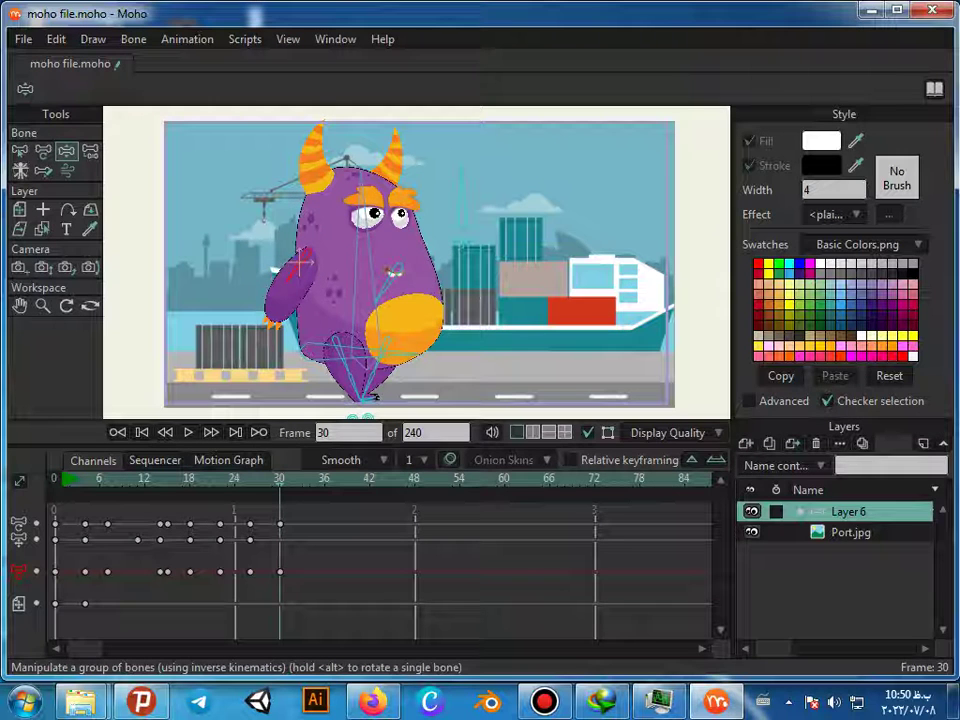
pyautogui.moveTo(368, 417)
pyautogui.mouseDown()
pyautogui.moveTo(289, 415)
pyautogui.moveTo(424, 413)
pyautogui.mouseUp()
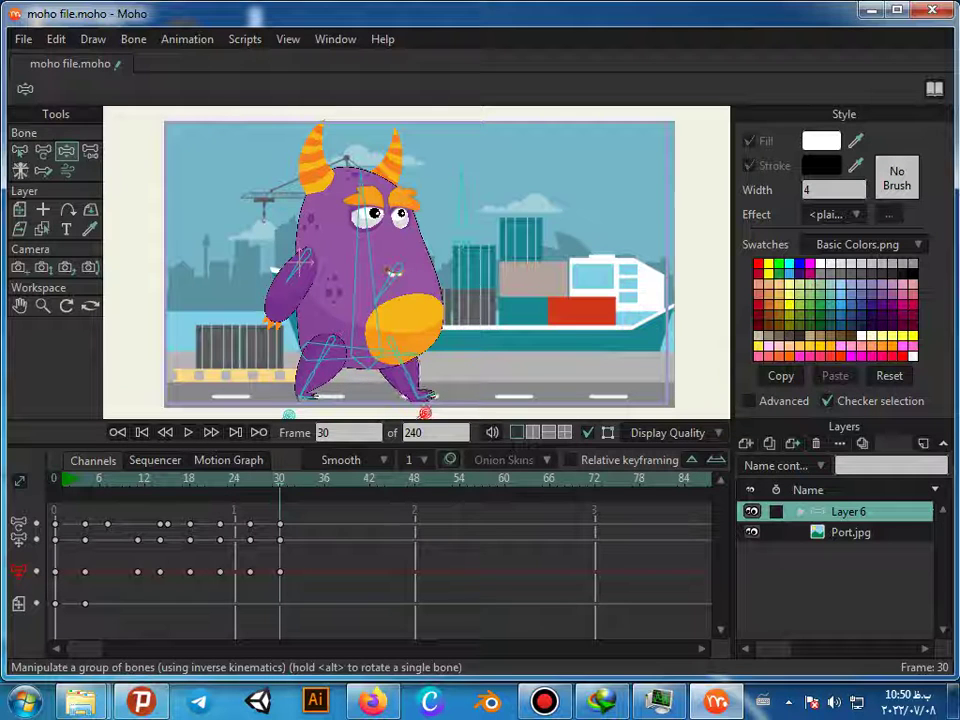
pyautogui.moveTo(381, 298); pyautogui.dragTo(478, 298)
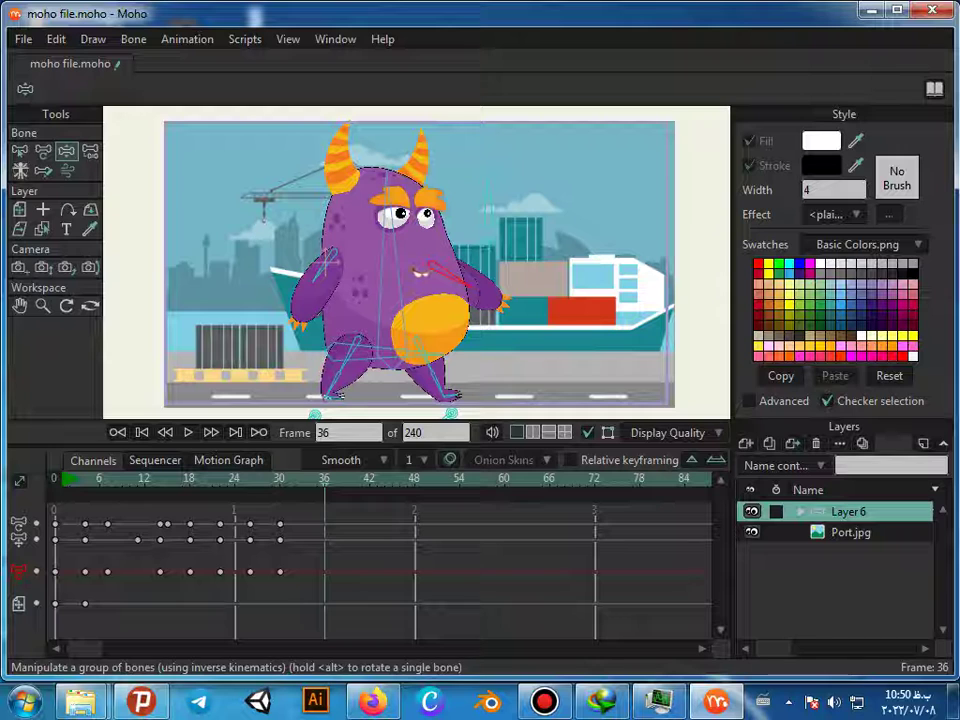
# Step: Pose frame 36 with the far arm tucked back, the near arm forward, both feet together, and the body leaning back
pyautogui.moveTo(387, 190); pyautogui.dragTo(412, 190)
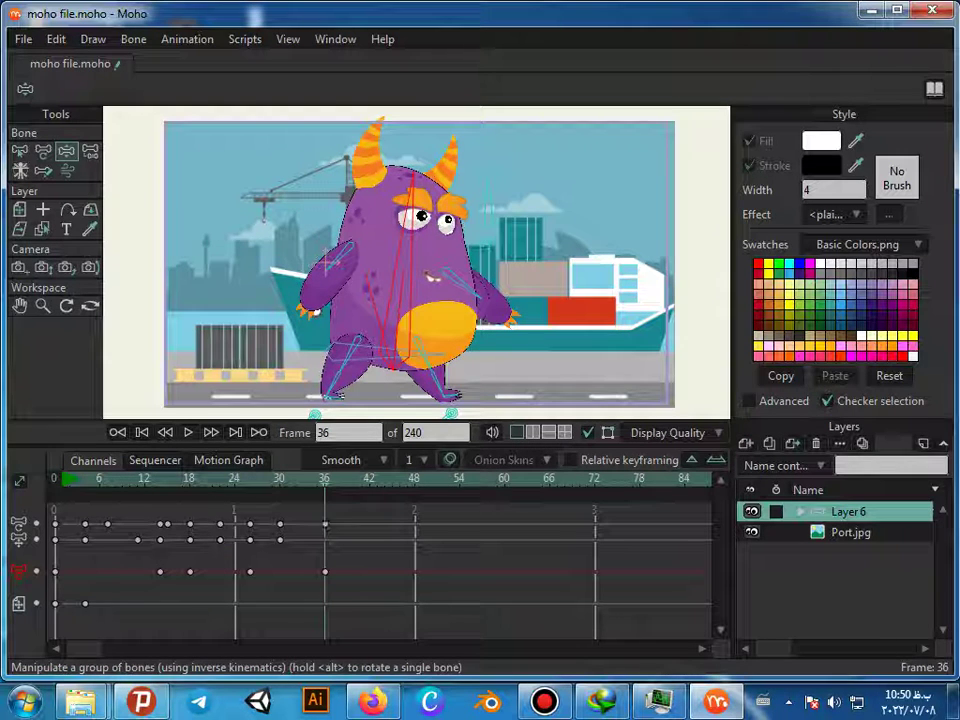
pyautogui.moveTo(479, 297); pyautogui.dragTo(424, 313)
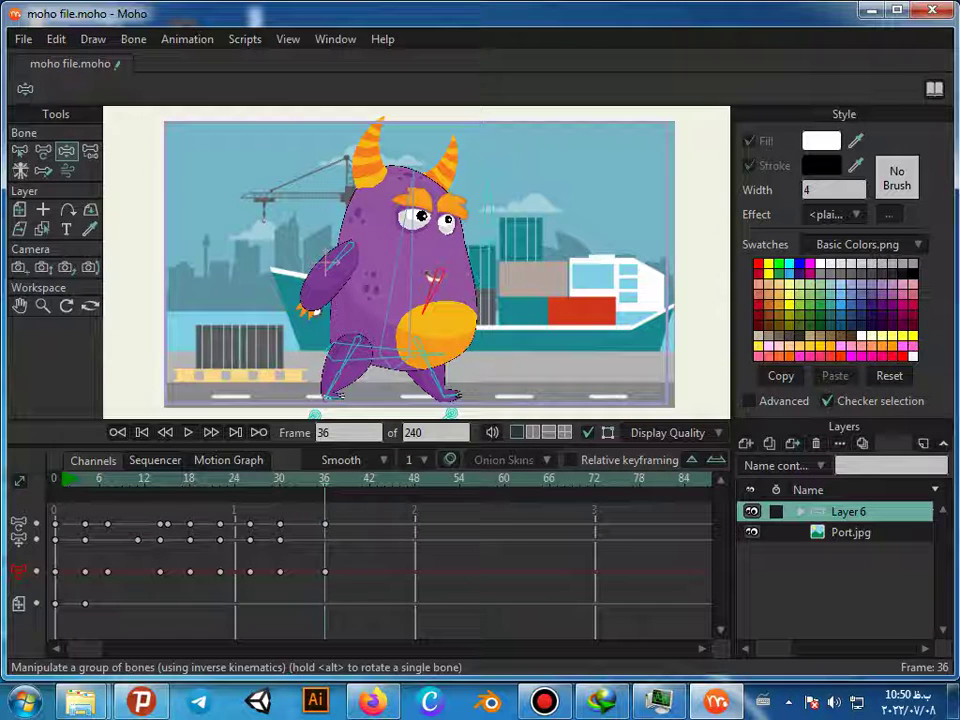
pyautogui.moveTo(326, 262); pyautogui.dragTo(378, 273)
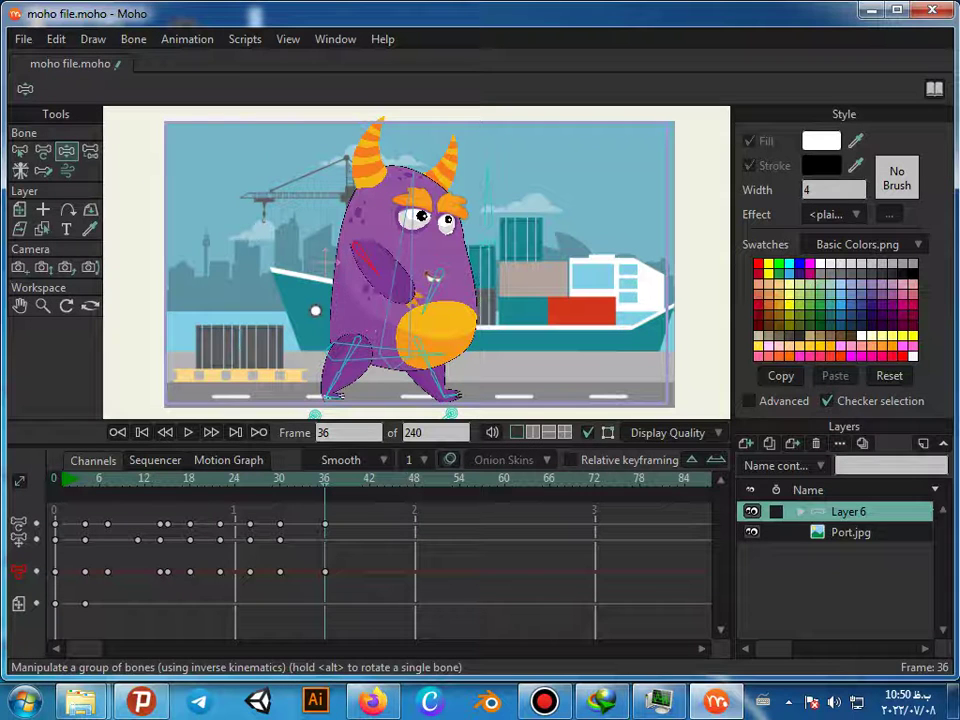
pyautogui.moveTo(315, 413); pyautogui.dragTo(380, 411)
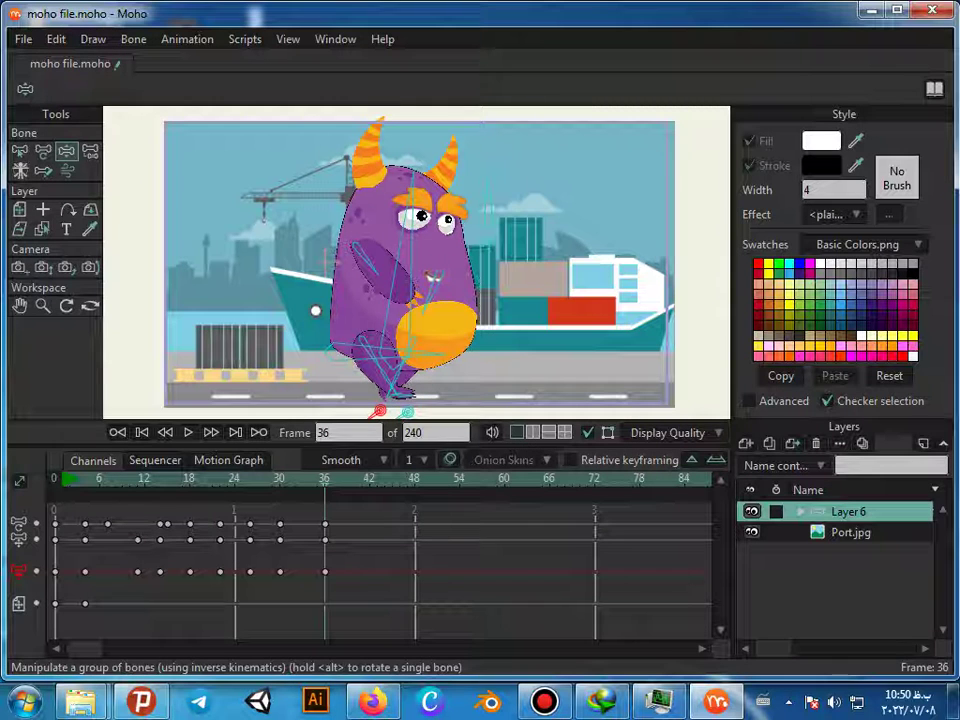
pyautogui.moveTo(411, 193); pyautogui.dragTo(378, 191)
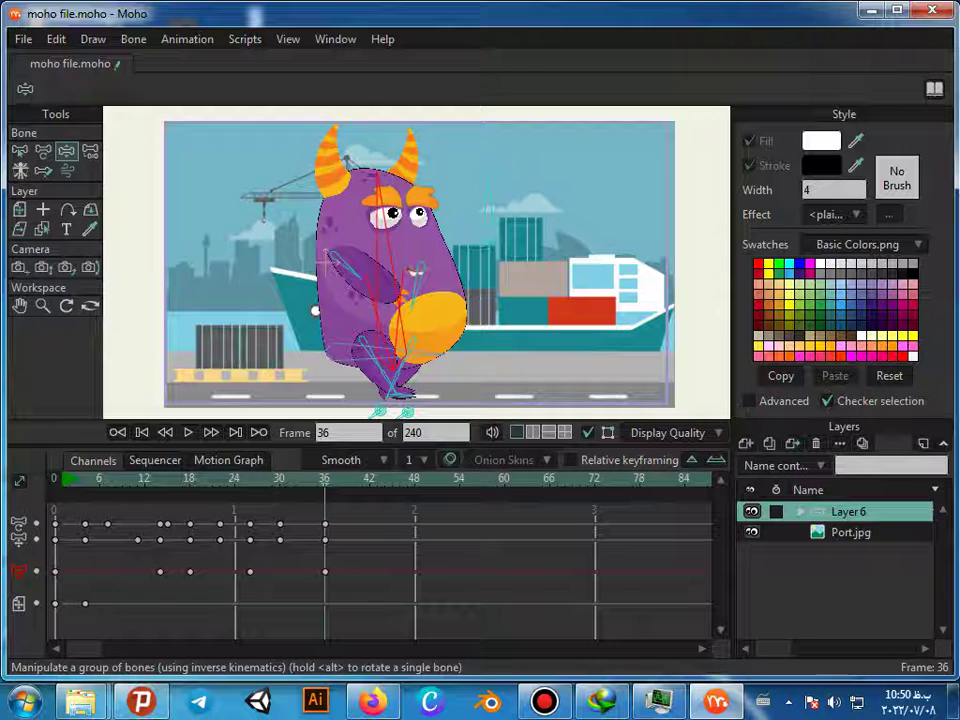
# Step: Pose frame 42 with the far foot and far arm forward, the near foot and near arm back, and the body leaning forward
pyautogui.press('Right')
pyautogui.press('Right')
pyautogui.press('Right')
pyautogui.press('Right')
pyautogui.press('Right')
pyautogui.press('Right')
pyautogui.press('Right')
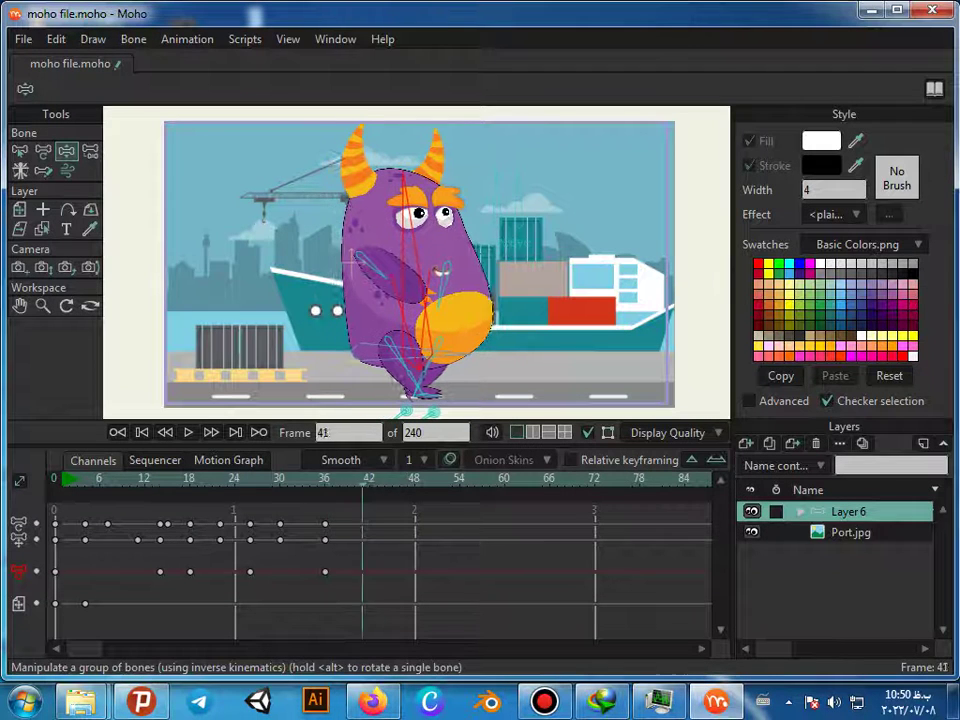
pyautogui.press('Left')
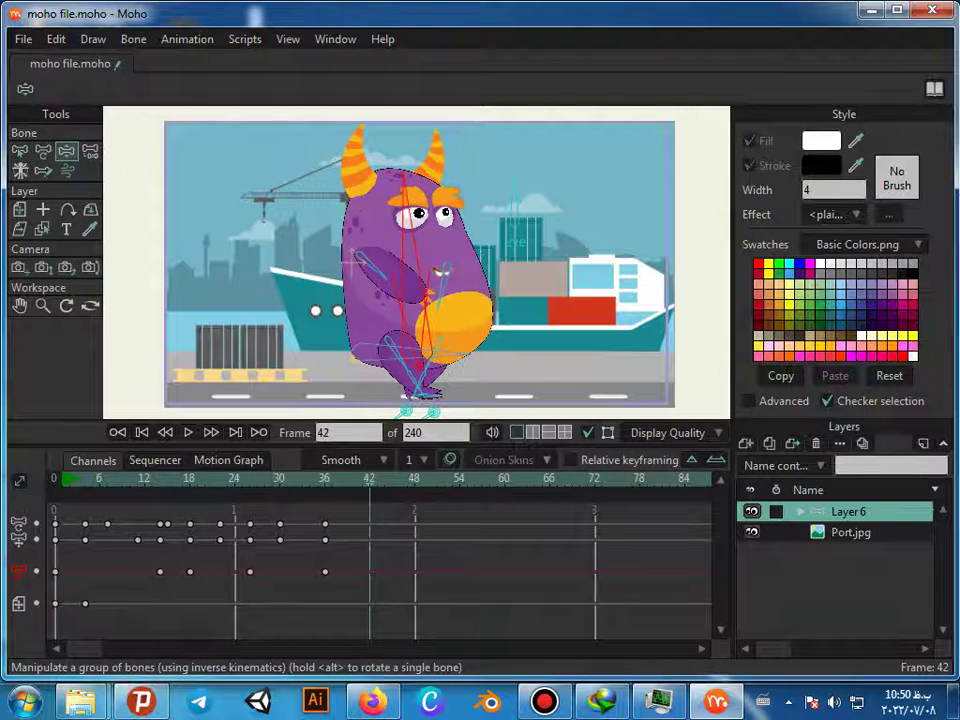
pyautogui.moveTo(433, 412); pyautogui.dragTo(465, 406)
pyautogui.click(432, 355)
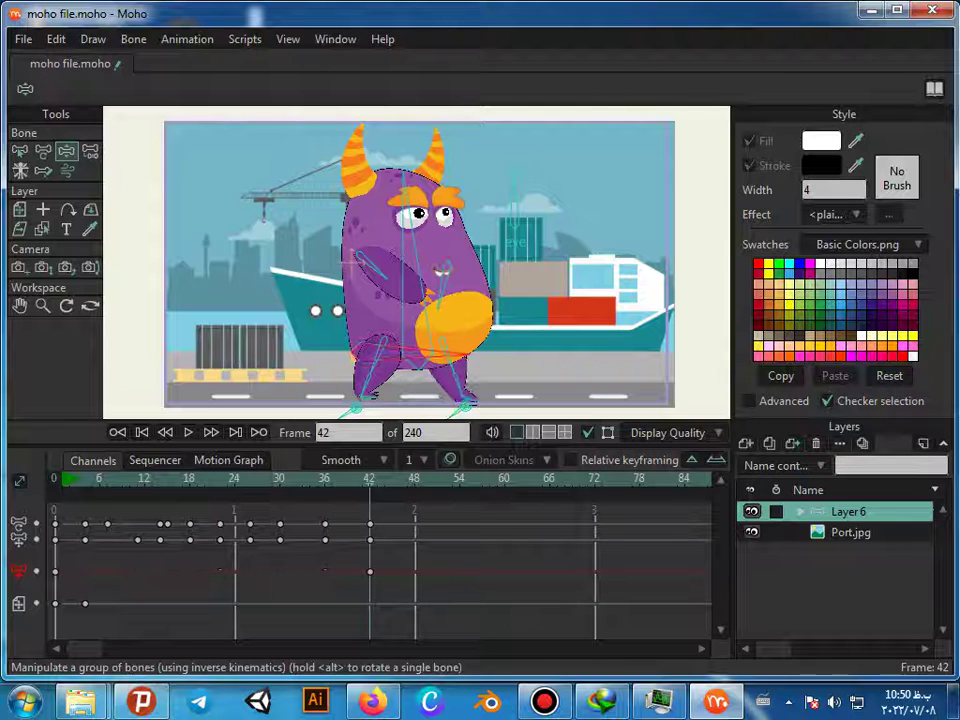
pyautogui.moveTo(441, 298); pyautogui.dragTo(488, 293)
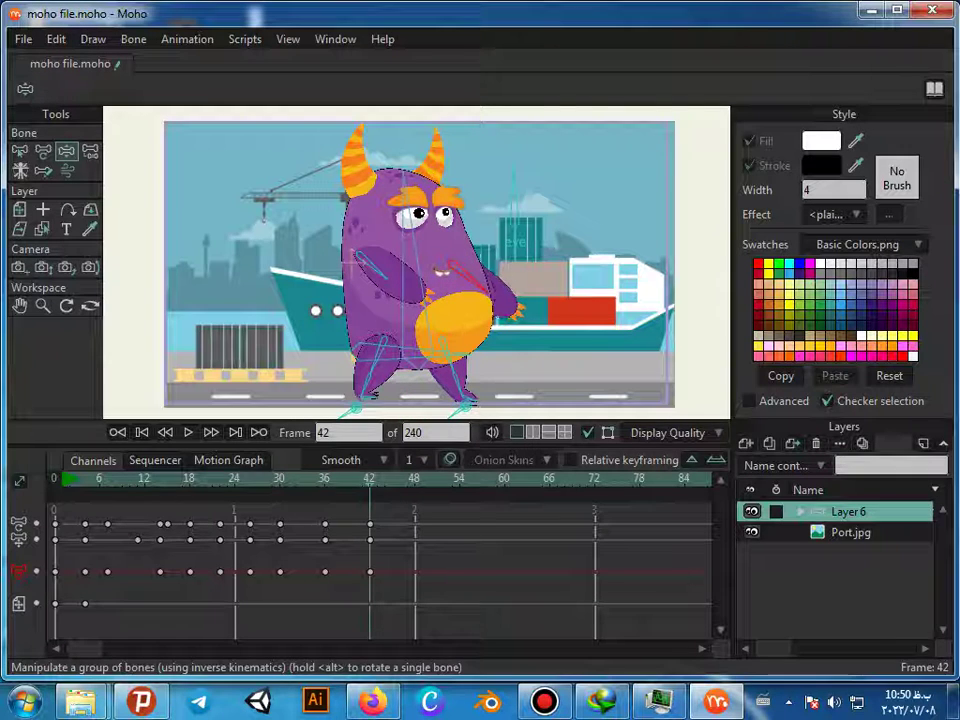
pyautogui.moveTo(385, 277); pyautogui.dragTo(327, 280)
pyautogui.moveTo(411, 222); pyautogui.dragTo(437, 222)
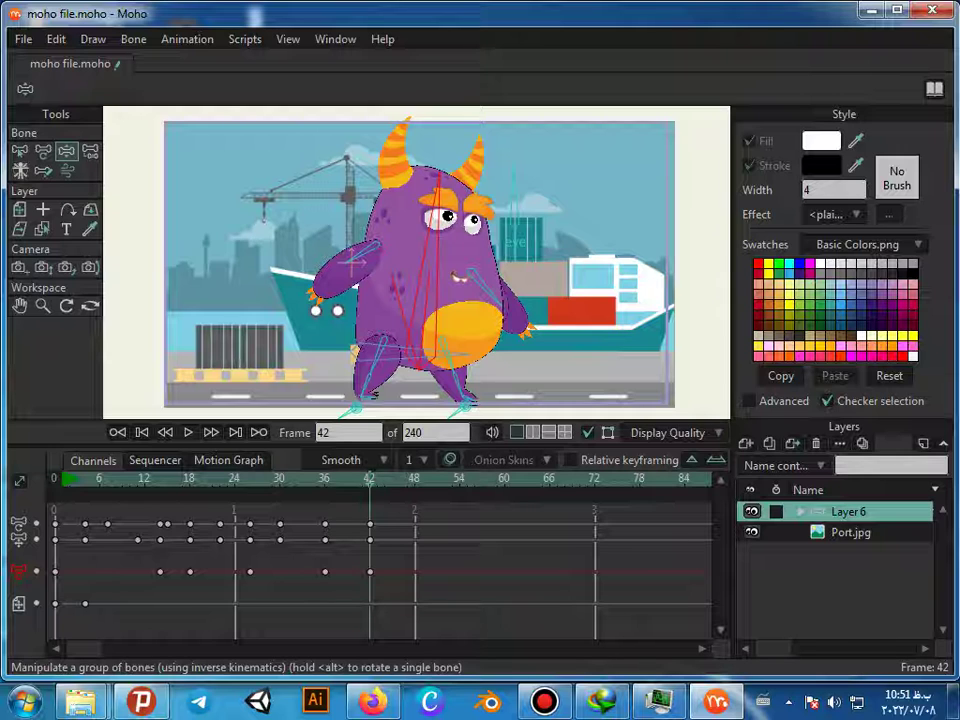
# Step: Pose frame 48 with the body leaning back, the near arm forward, both feet together, and the far arm tucked back
pyautogui.moveTo(370, 480); pyautogui.dragTo(400, 480)
pyautogui.press('Right')
pyautogui.press('Right')
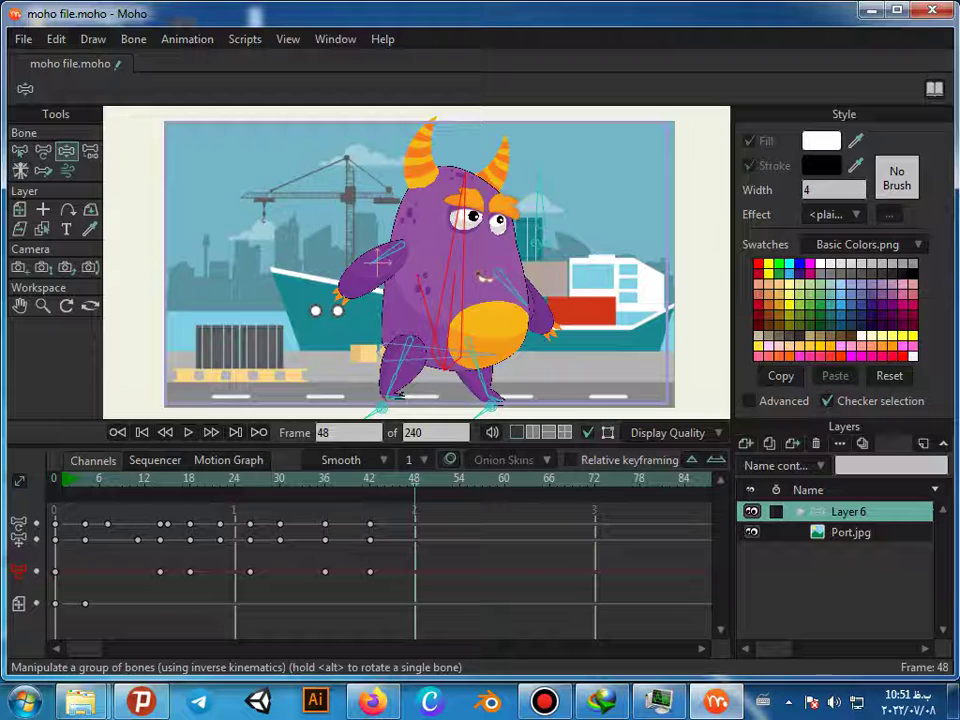
pyautogui.moveTo(459, 203); pyautogui.dragTo(428, 204)
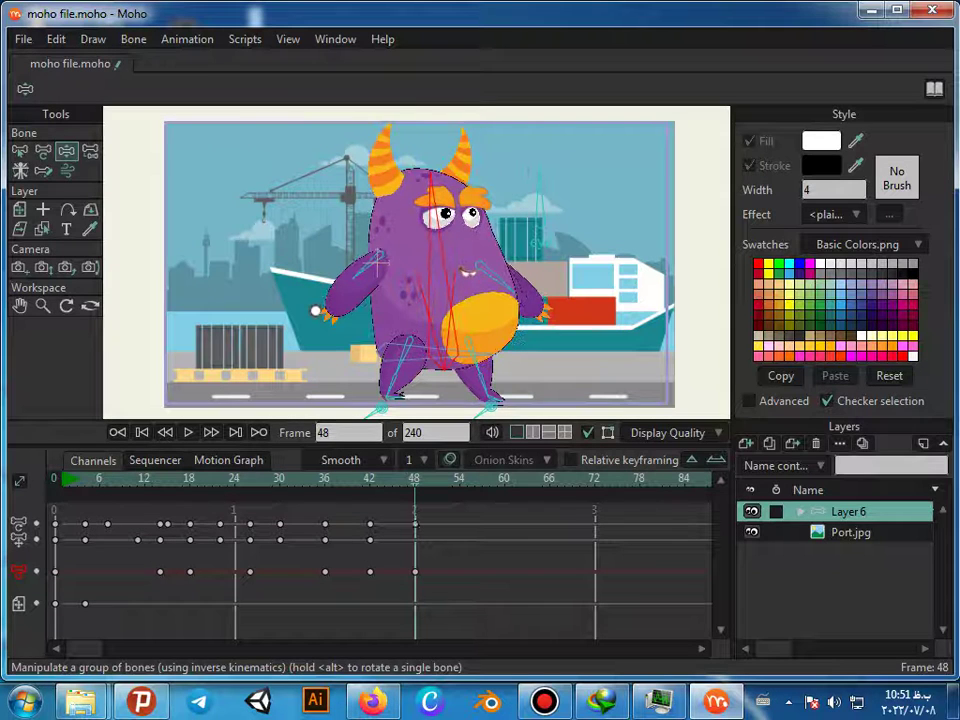
pyautogui.moveTo(379, 263); pyautogui.dragTo(381, 263)
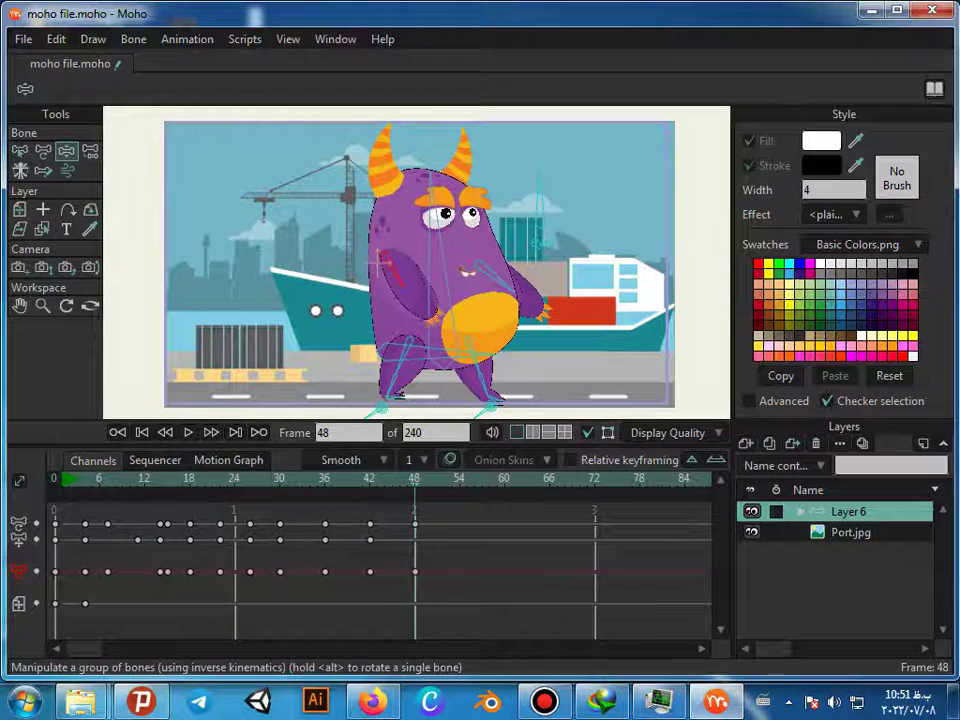
pyautogui.moveTo(380, 409); pyautogui.dragTo(417, 407)
pyautogui.click(455, 398)
pyautogui.moveTo(511, 288); pyautogui.dragTo(456, 304)
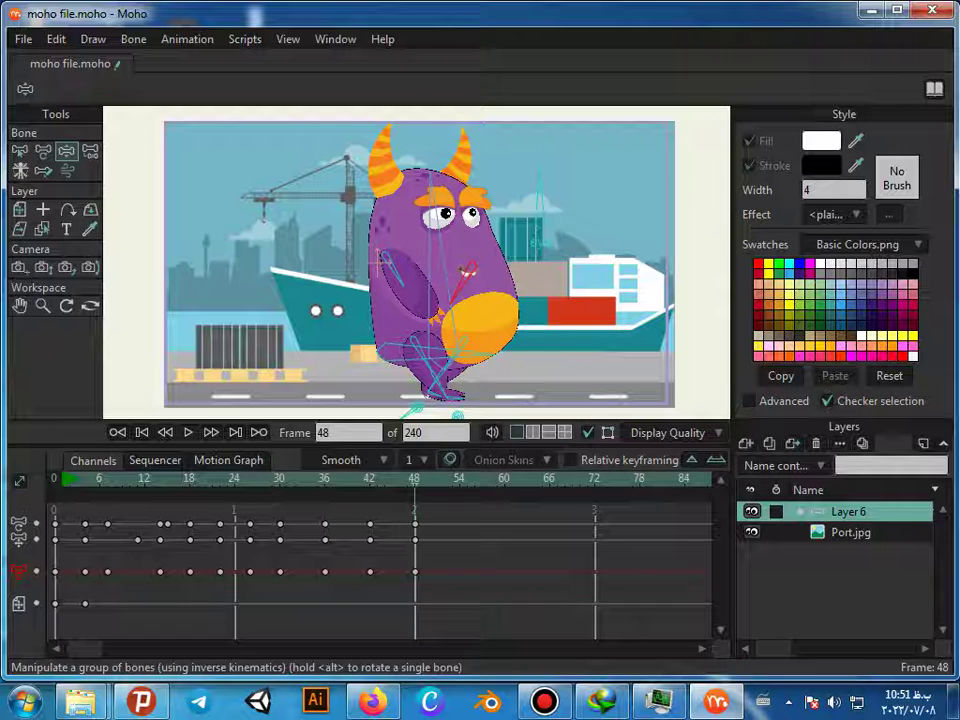
# Step: Pose frame 54 with the near arm and near foot back, the far arm and far foot forward, and the body leaning forward
pyautogui.press('Right')
pyautogui.press('Right')
pyautogui.press('Right')
pyautogui.press('Right')
pyautogui.press('Right')
pyautogui.press('Right')
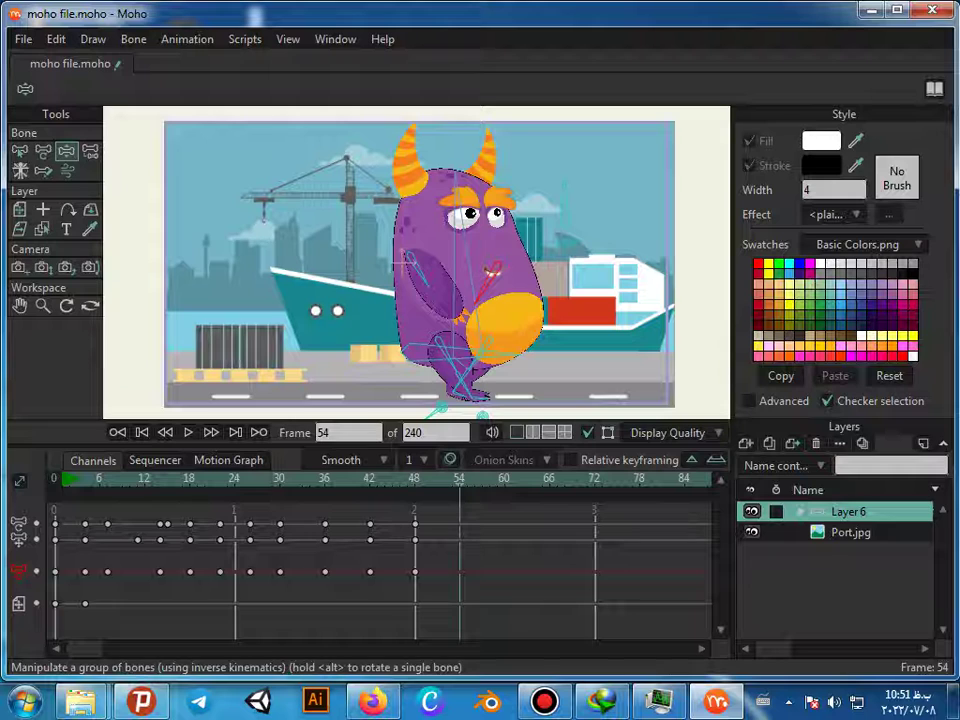
pyautogui.moveTo(423, 280); pyautogui.dragTo(358, 318)
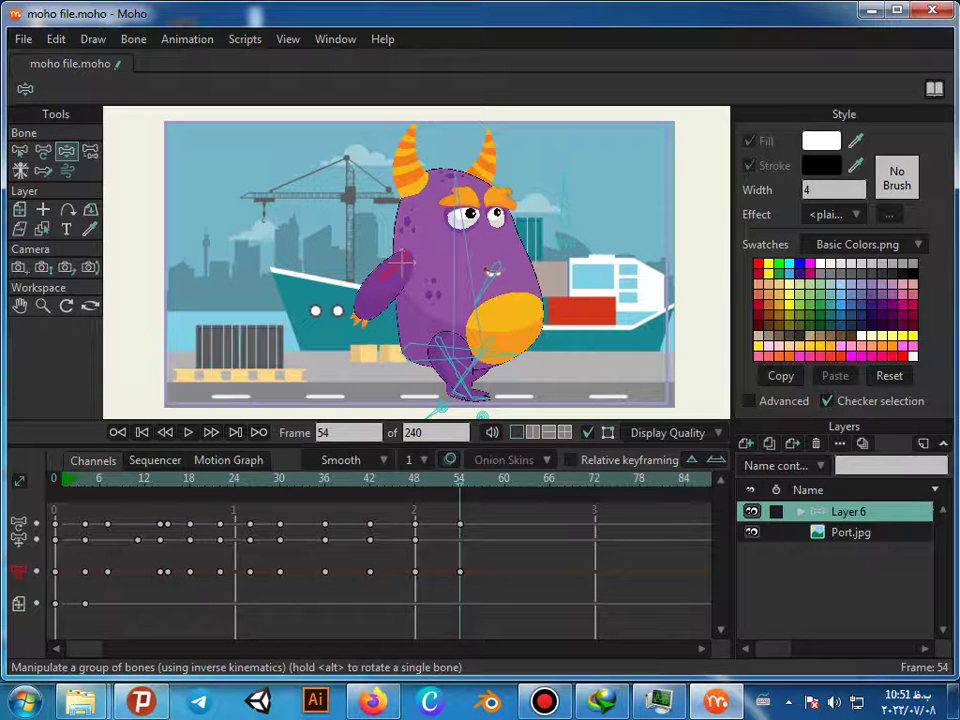
pyautogui.moveTo(482, 300); pyautogui.dragTo(523, 299)
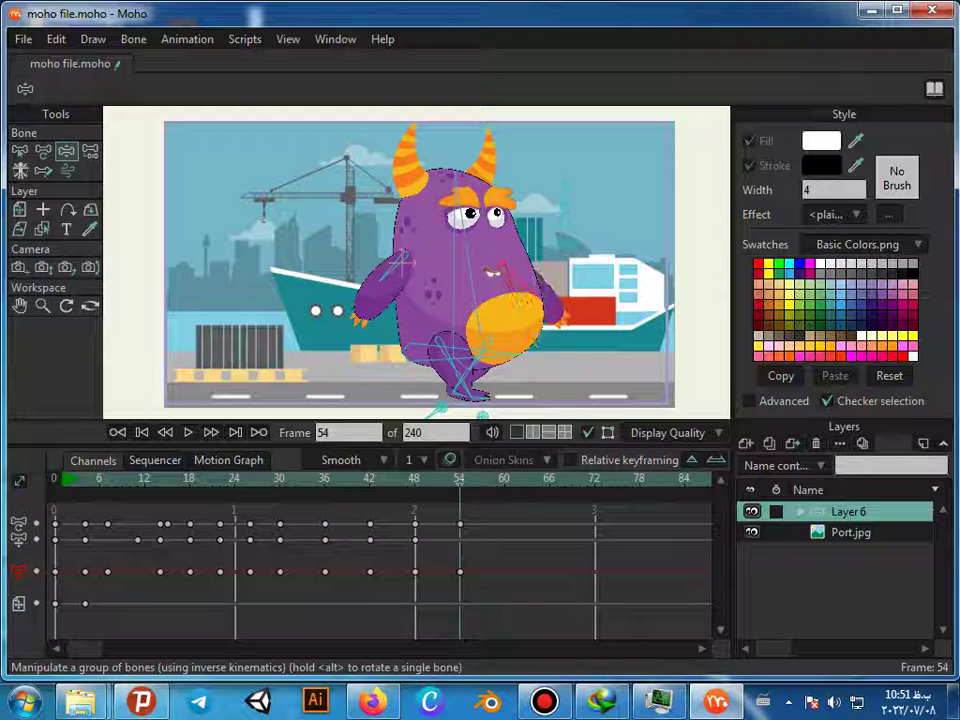
pyautogui.moveTo(458, 225); pyautogui.dragTo(484, 226)
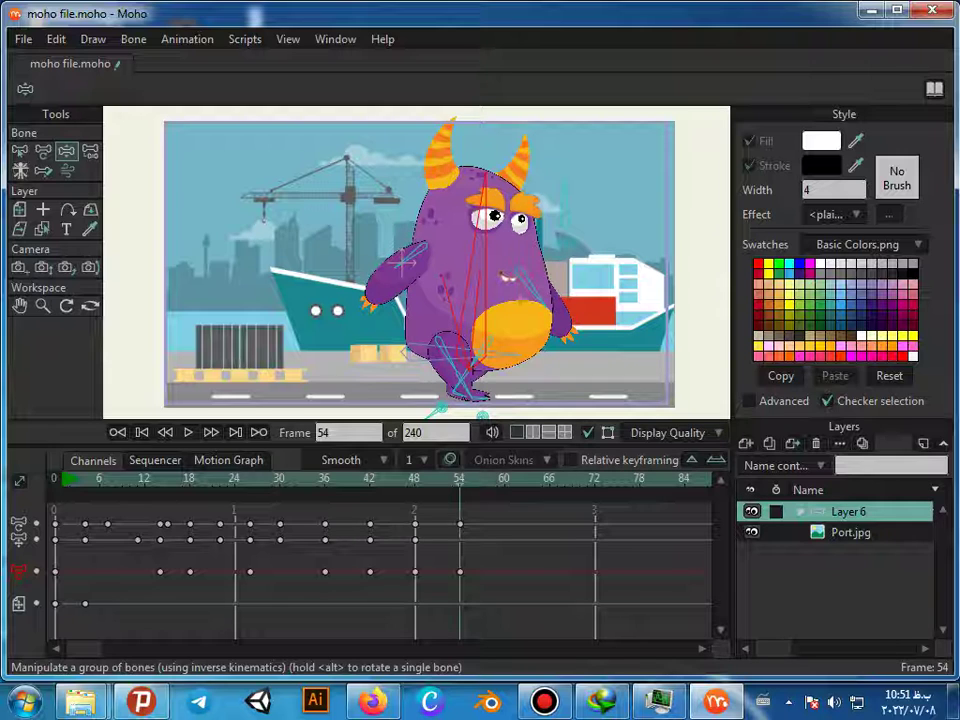
pyautogui.moveTo(441, 408); pyautogui.dragTo(393, 410)
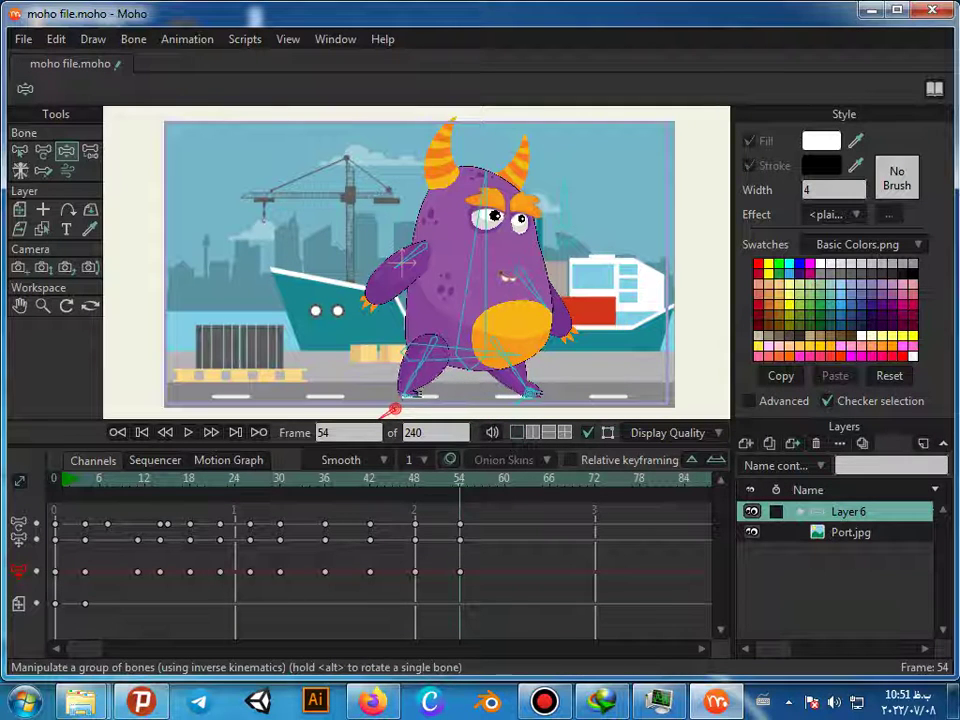
# Step: Lean the monster's body slightly further forward at frame 54
pyautogui.moveTo(485, 190); pyautogui.dragTo(490, 190)
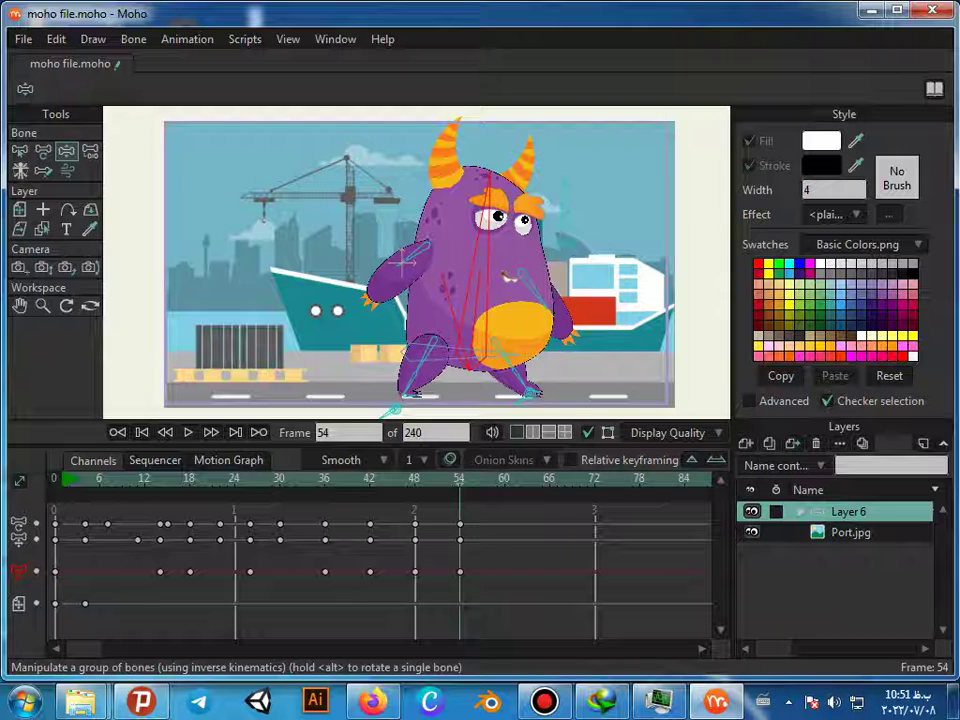
# Step: Pose frame 60 with the near arm forward, both feet together, the far arm tucked back, and the body leaning slightly forward
pyautogui.press('Right')
pyautogui.press('Right')
pyautogui.press('Right')
pyautogui.press('Right')
pyautogui.press('Right')
pyautogui.press('Right')
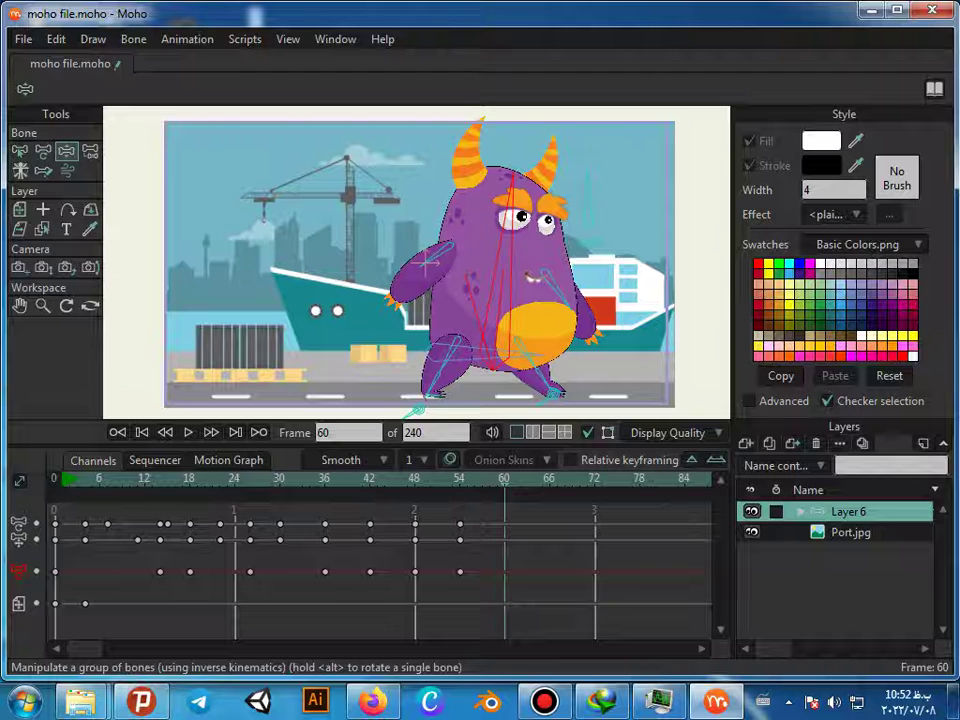
pyautogui.moveTo(513, 178); pyautogui.dragTo(473, 176)
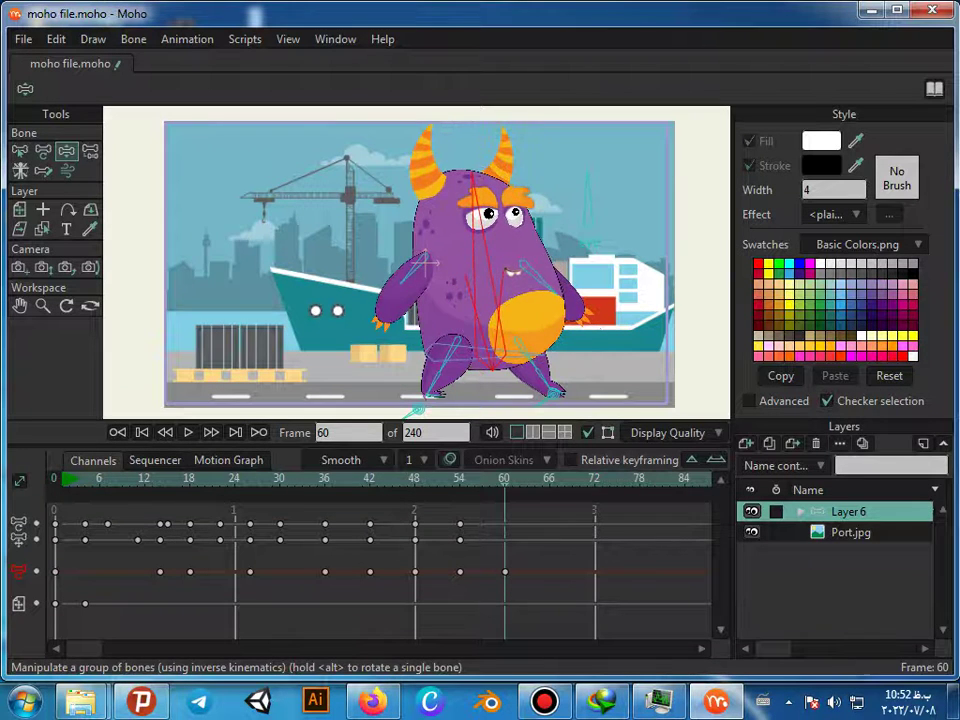
pyautogui.moveTo(404, 281); pyautogui.dragTo(450, 286)
pyautogui.moveTo(418, 409); pyautogui.dragTo(496, 412)
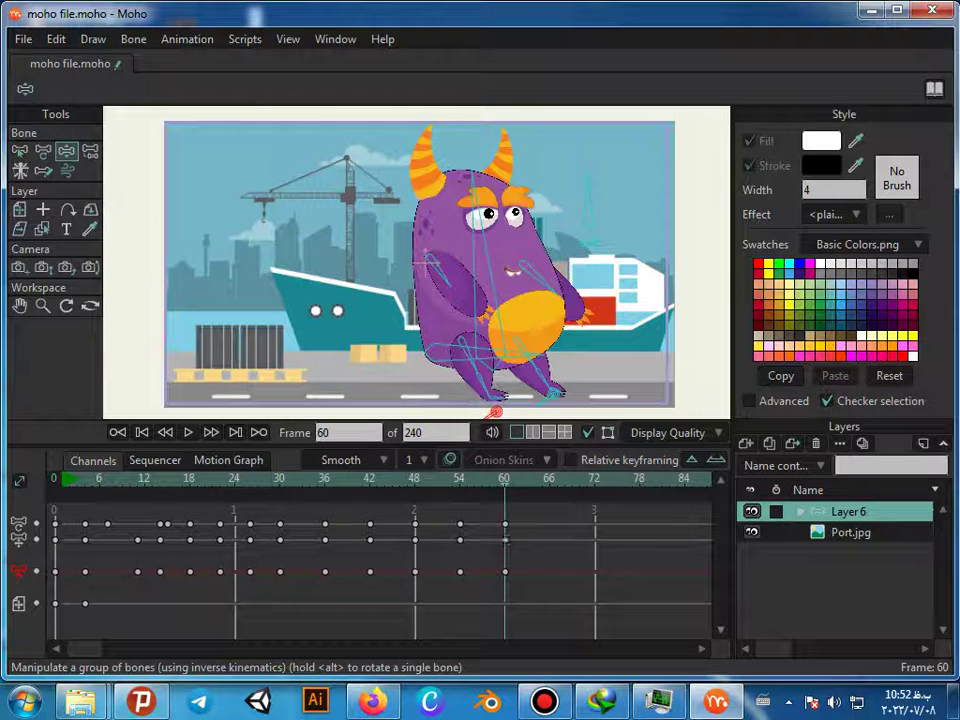
pyautogui.moveTo(553, 394); pyautogui.dragTo(477, 400)
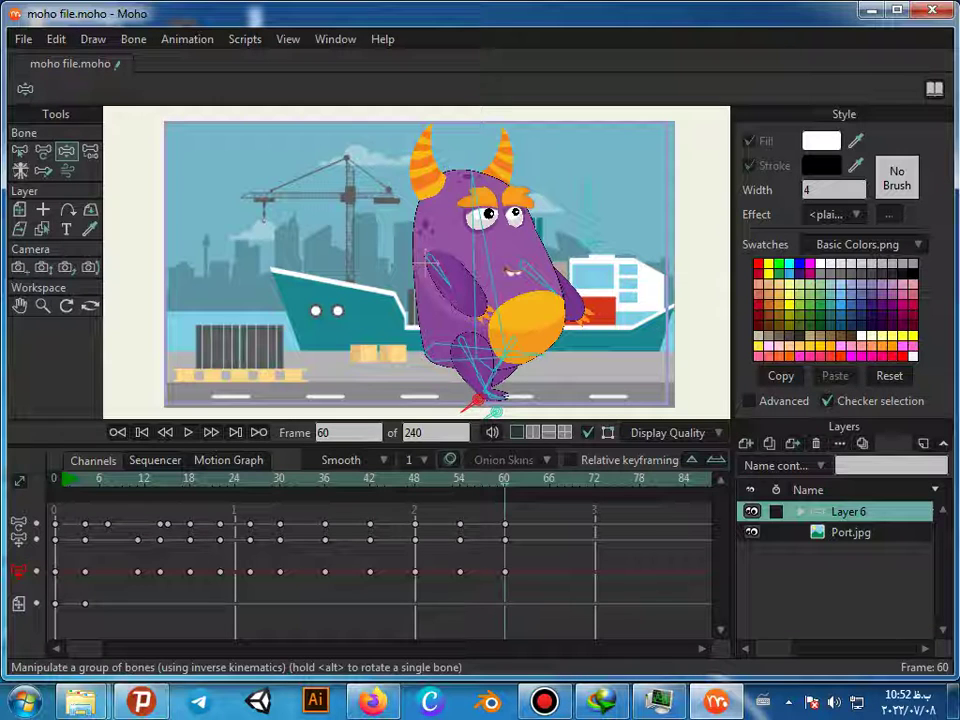
pyautogui.moveTo(553, 287); pyautogui.dragTo(505, 305)
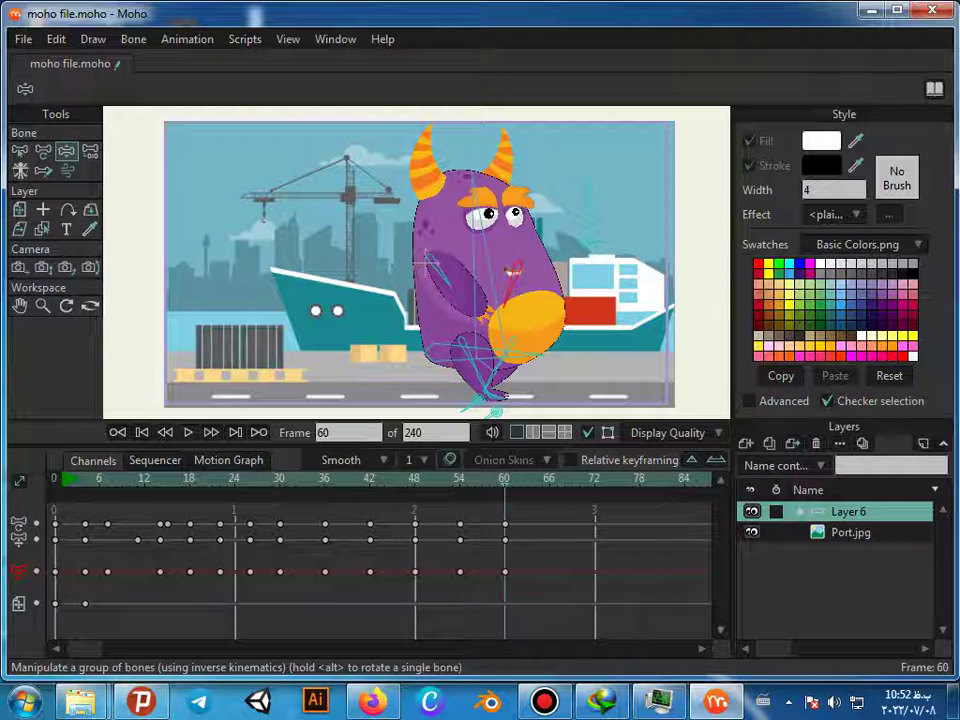
pyautogui.moveTo(474, 173); pyautogui.dragTo(507, 176)
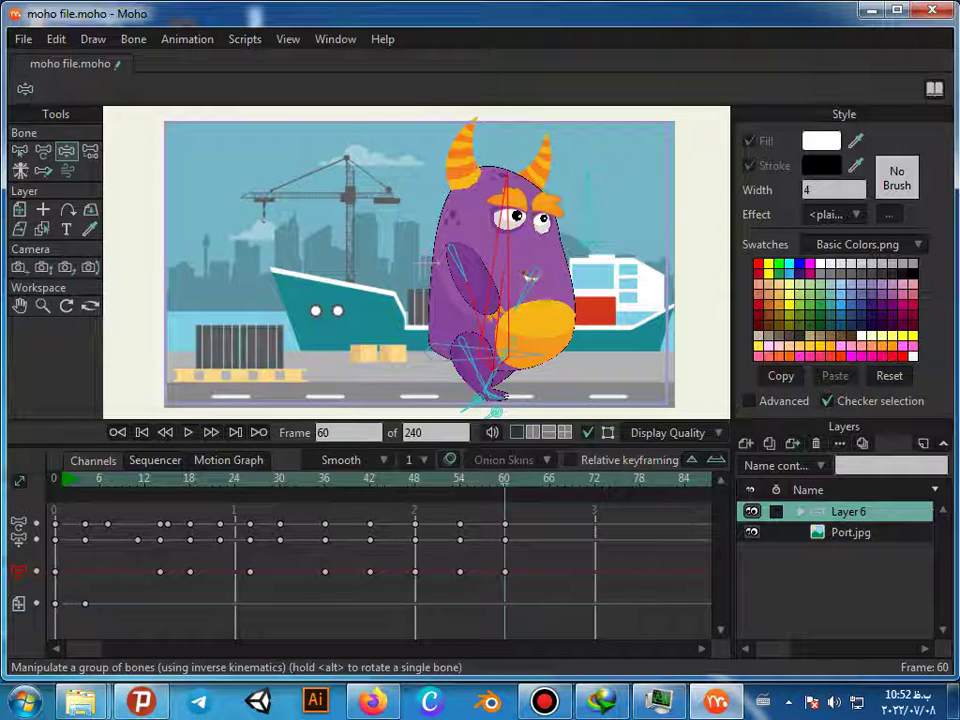
# Step: Pose frame 67 with the near arm and near foot back, the far arm and far foot forward, and the body leaning back
pyautogui.press('Right')
pyautogui.press('Right')
pyautogui.press('Right')
pyautogui.press('Right')
pyautogui.press('Right')
pyautogui.press('Right')
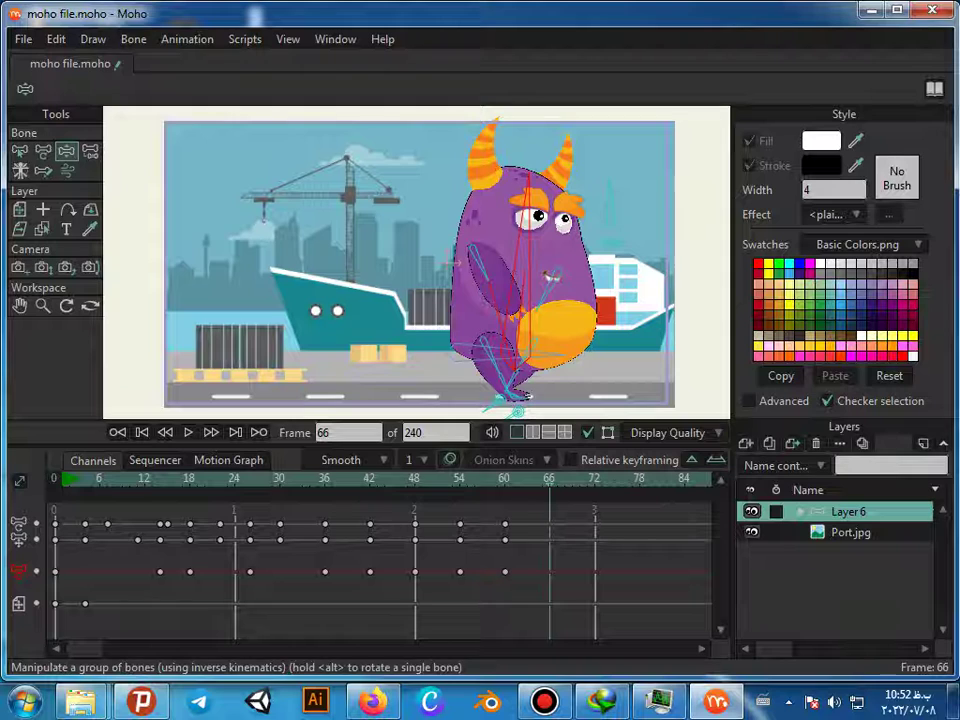
pyautogui.hotkey('ctrl', 'Right')
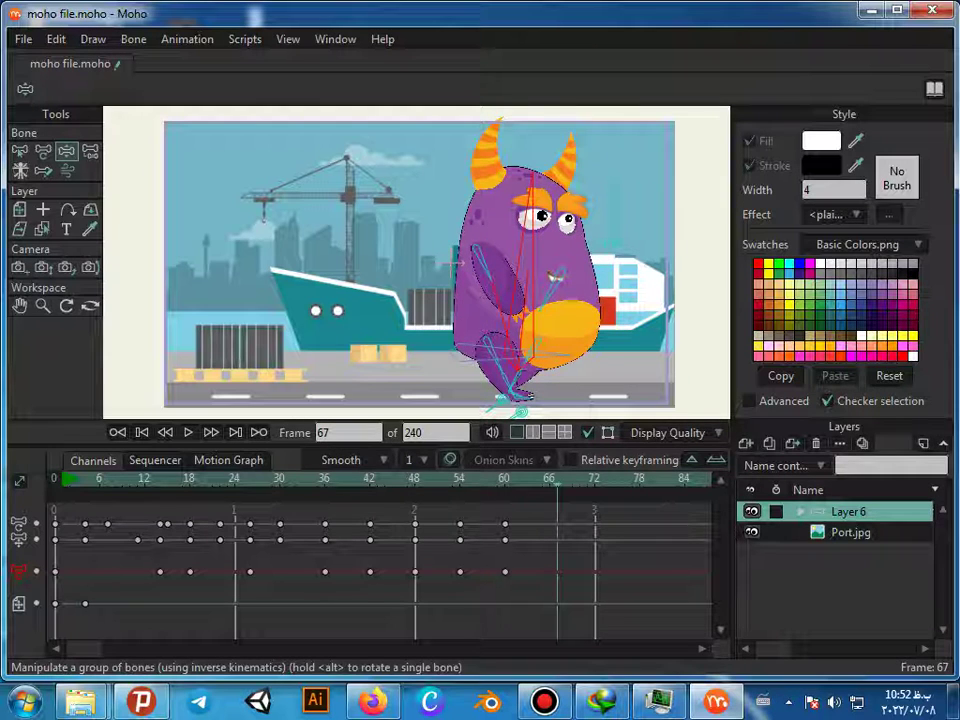
pyautogui.moveTo(486, 268); pyautogui.dragTo(450, 263)
pyautogui.click(496, 403)
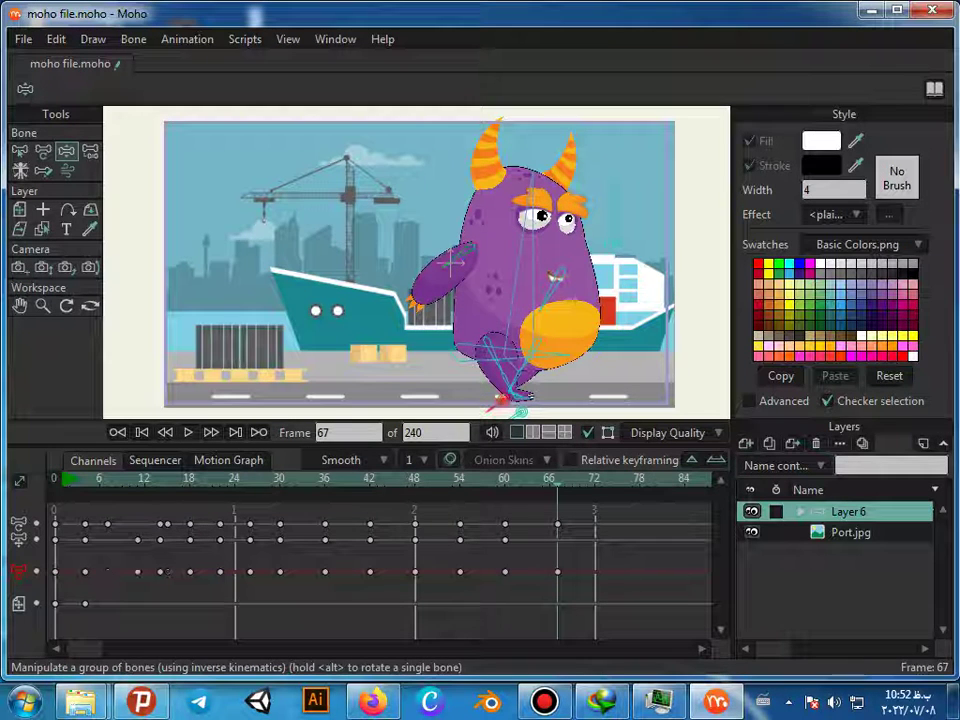
pyautogui.moveTo(496, 403); pyautogui.dragTo(587, 410)
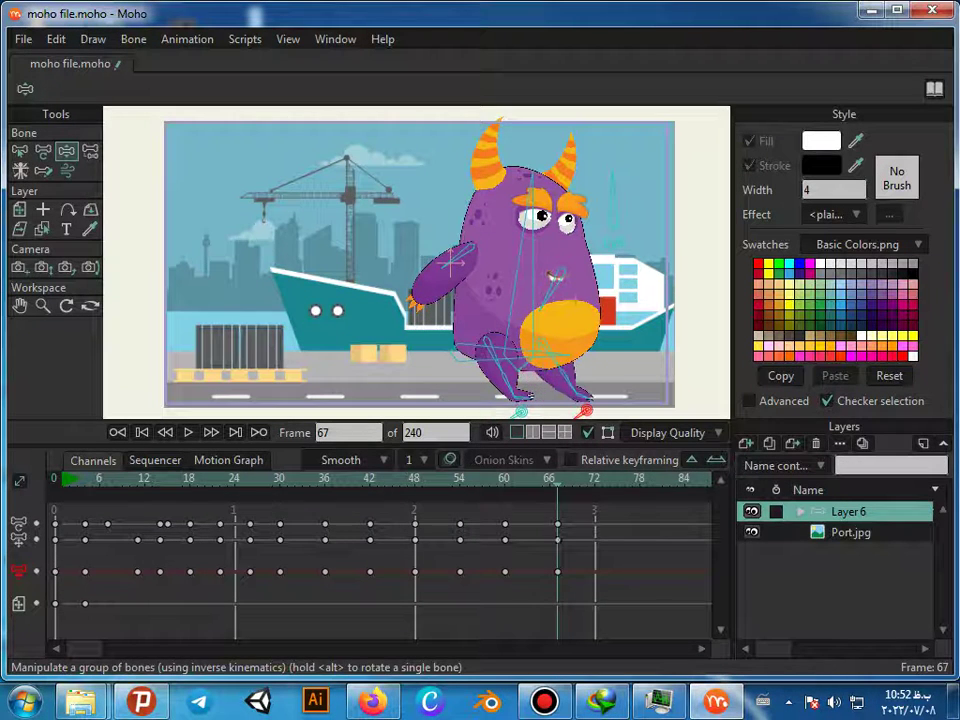
pyautogui.moveTo(544, 302); pyautogui.dragTo(600, 303)
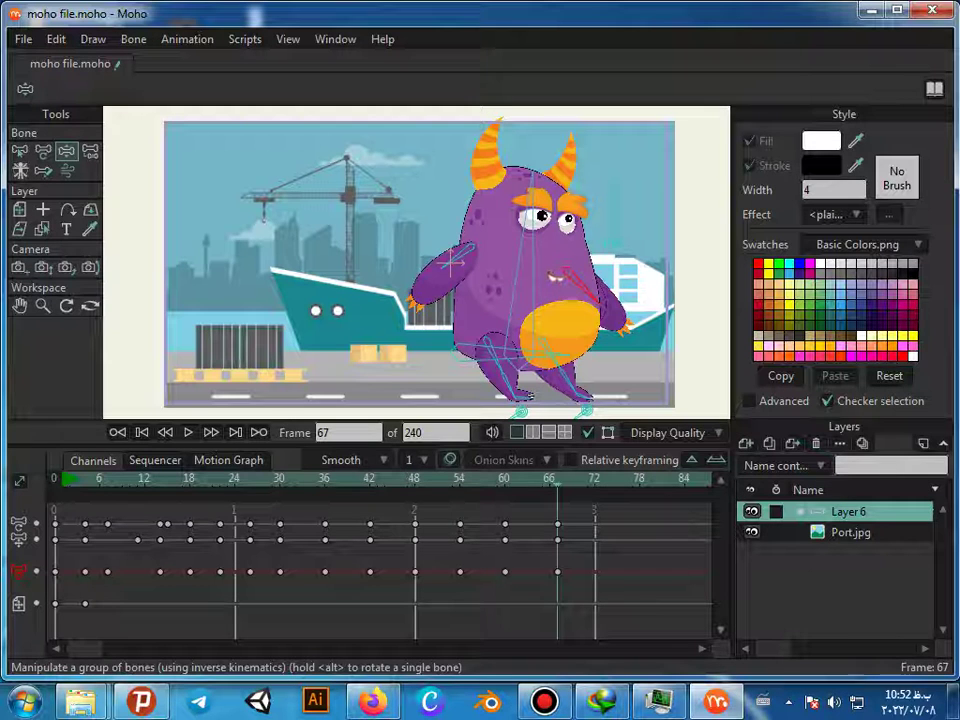
pyautogui.moveTo(520, 410); pyautogui.dragTo(435, 407)
pyautogui.moveTo(531, 205); pyautogui.dragTo(502, 208)
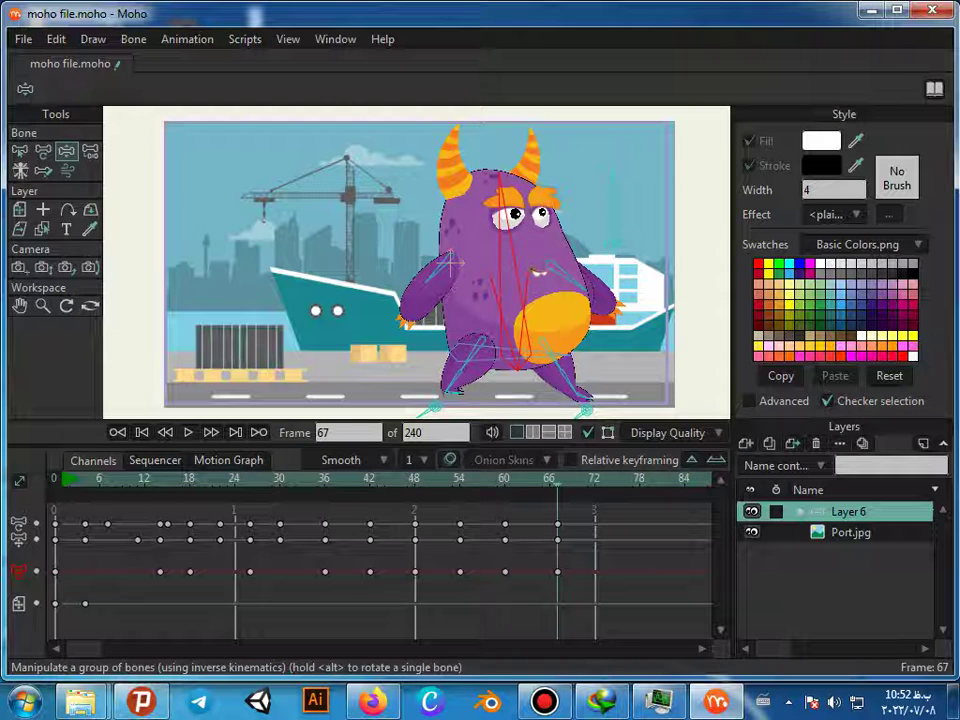
# Step: Pose frame 73 with both feet together, the body leaning forward, the near arm swung forward, and the far arm tucked back
pyautogui.press('Right')
pyautogui.press('Right')
pyautogui.press('Right')
pyautogui.press('Right')
pyautogui.press('Right')
pyautogui.press('Right')
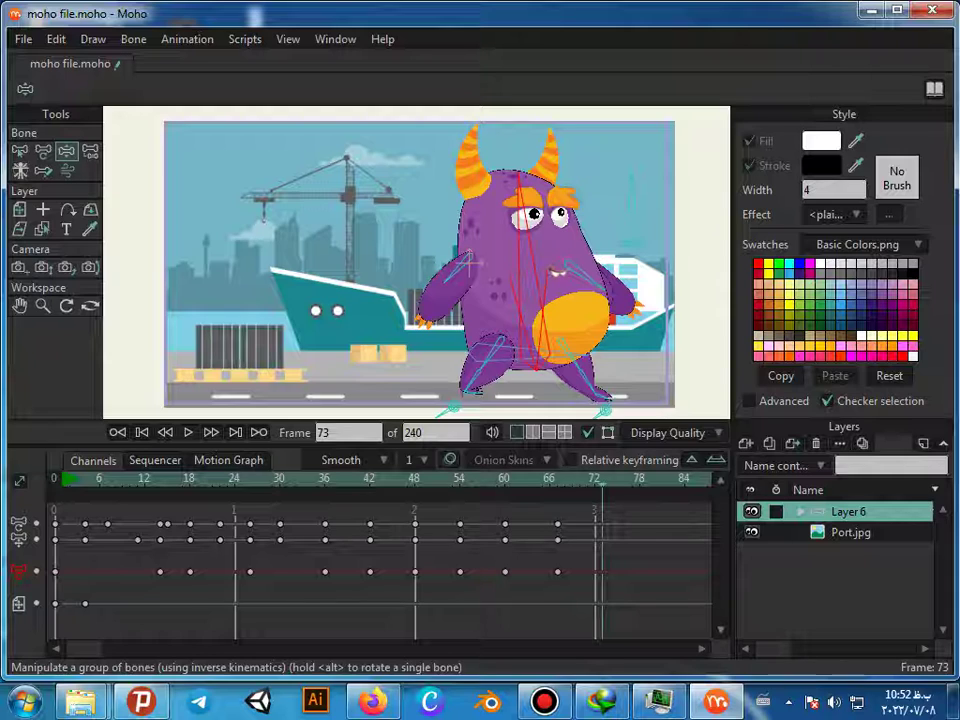
pyautogui.moveTo(453, 407); pyautogui.dragTo(536, 415)
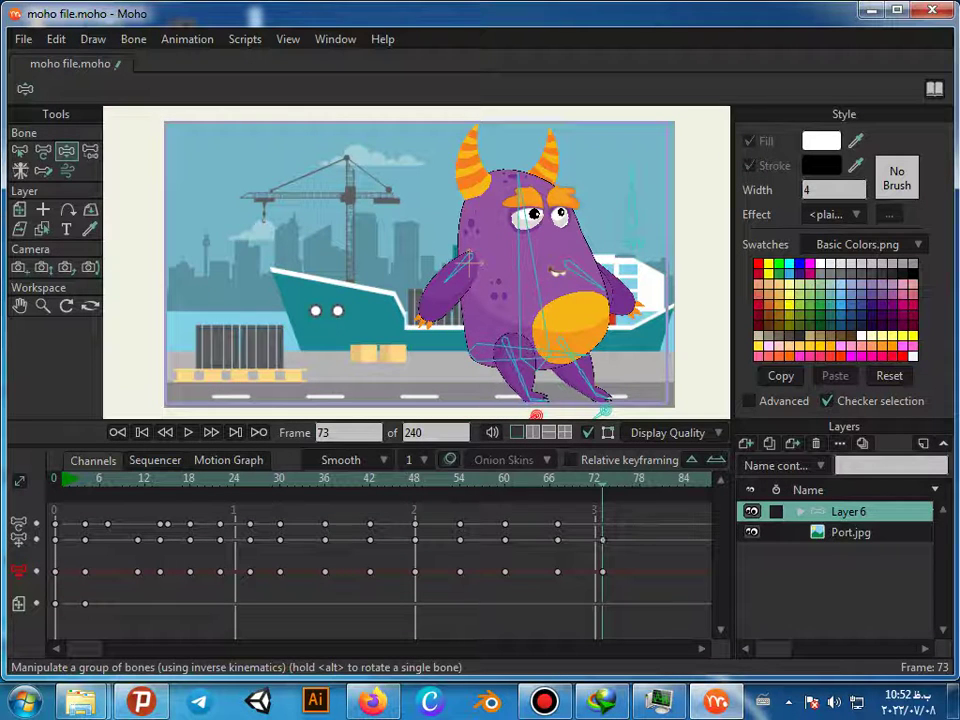
pyautogui.moveTo(589, 417); pyautogui.dragTo(538, 406)
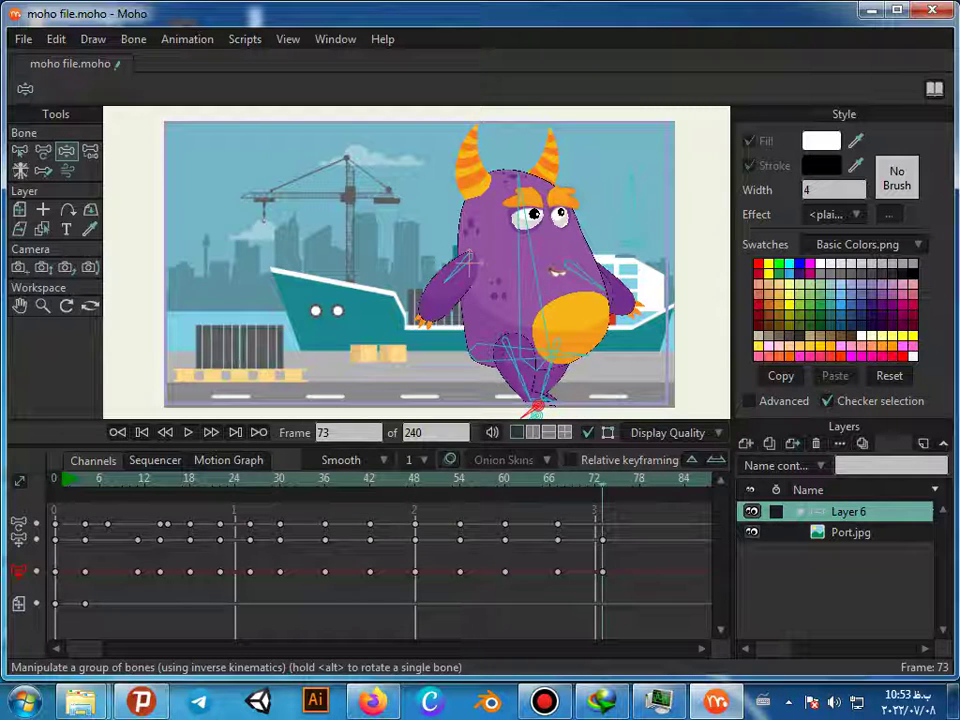
pyautogui.moveTo(521, 184); pyautogui.dragTo(545, 178)
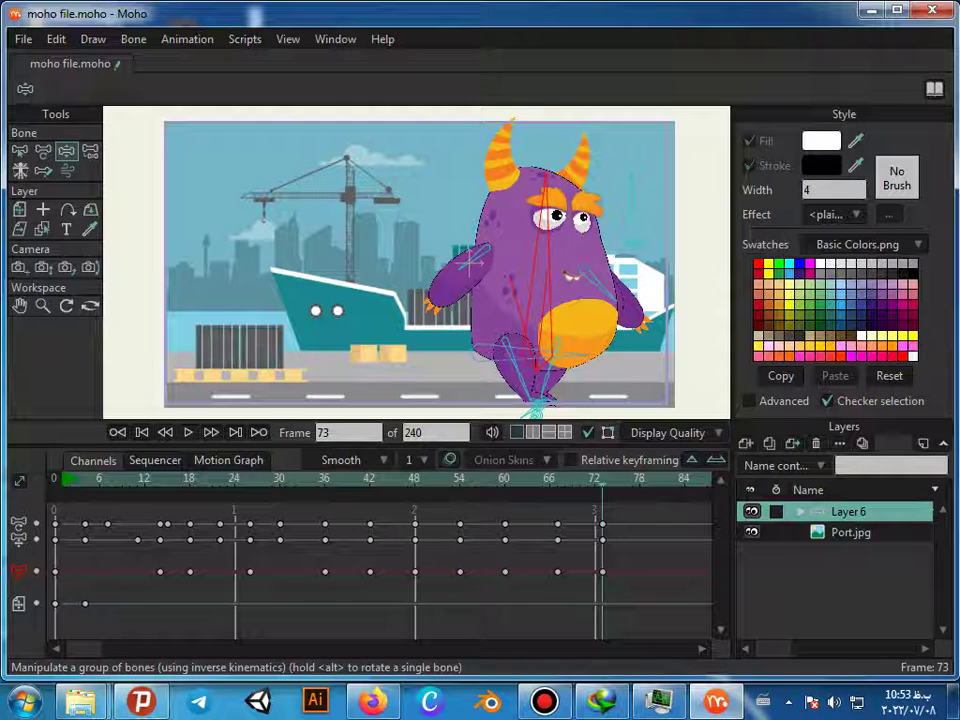
pyautogui.moveTo(464, 267); pyautogui.dragTo(498, 284)
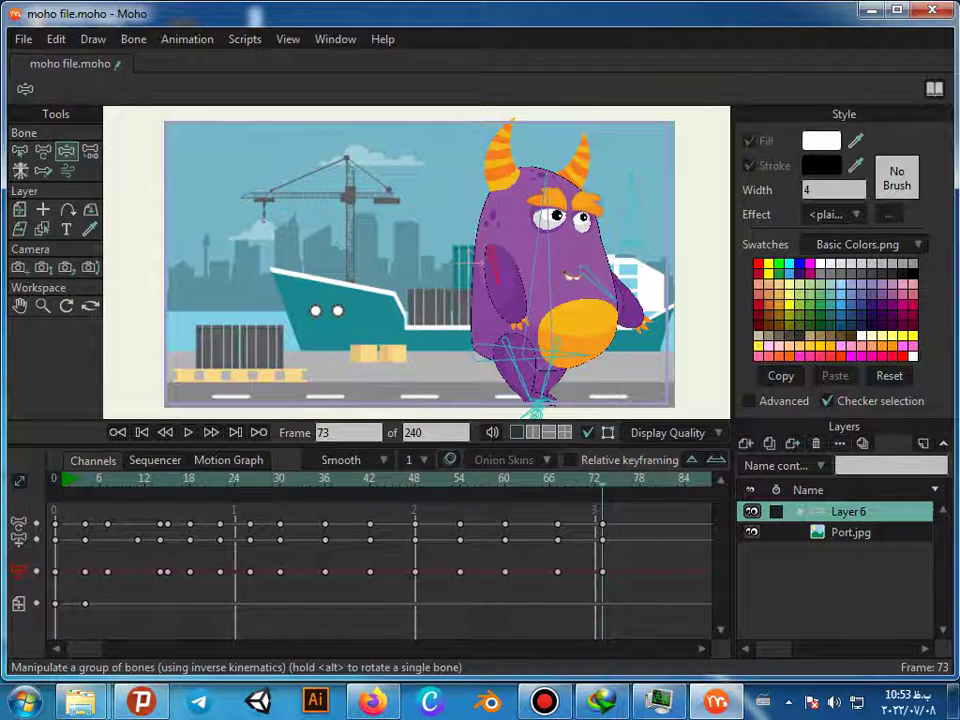
pyautogui.moveTo(610, 294); pyautogui.dragTo(570, 310)
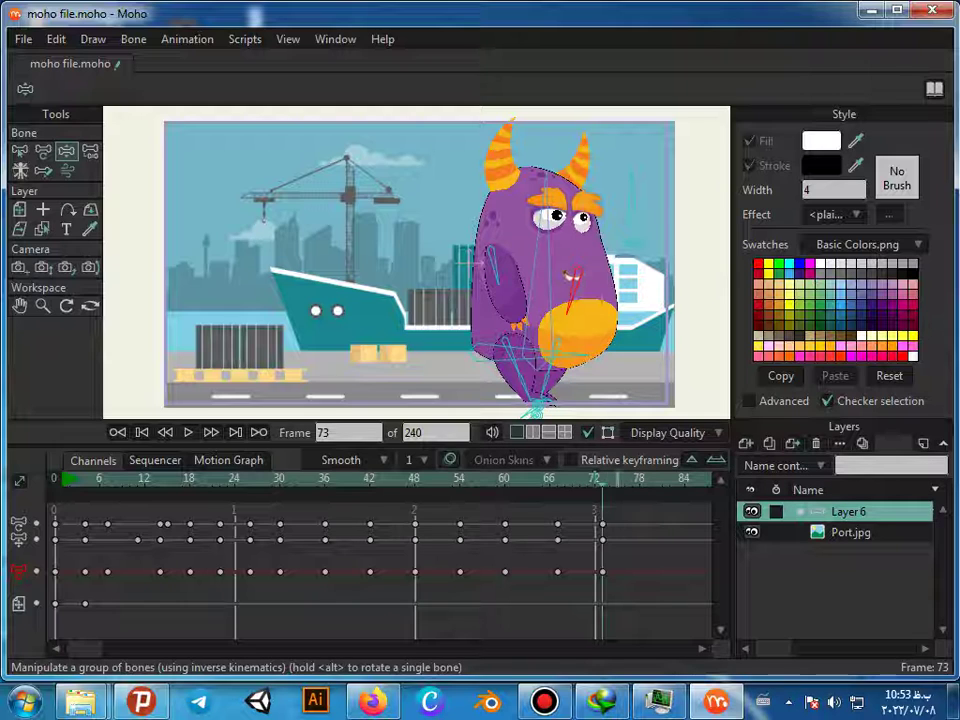
# Step: Pose frame 80 with the near foot and near arm back, the far foot and far arm forward, and the body leaning back
pyautogui.press('Right')
pyautogui.press('Right')
pyautogui.press('Right')
pyautogui.press('Right')
pyautogui.press('Right')
pyautogui.press('Right')
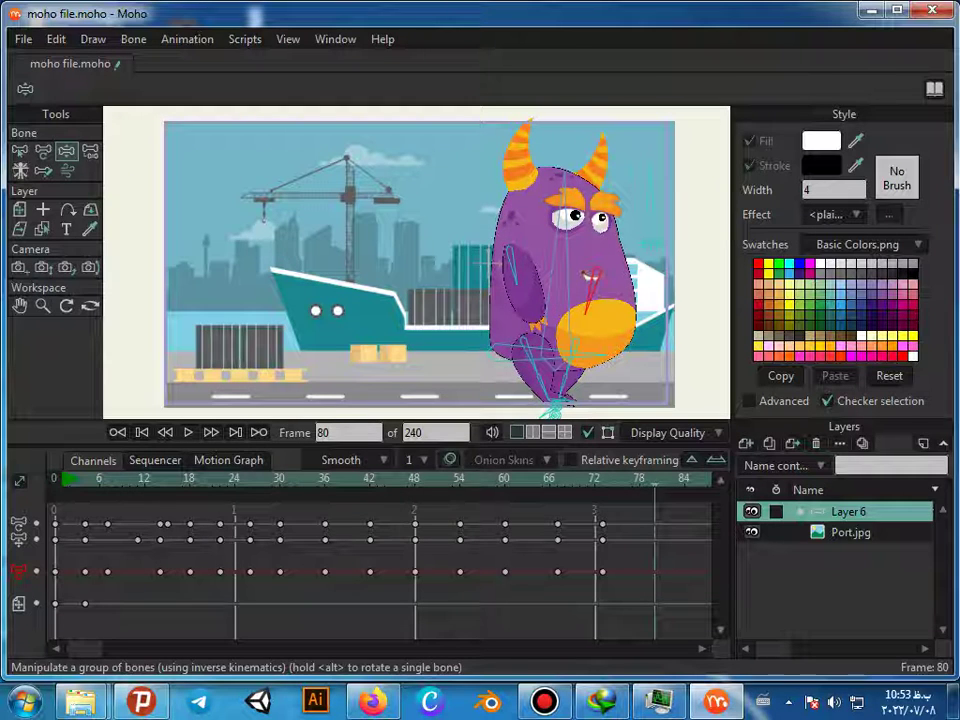
pyautogui.hotkey('ctrl', 'Left')
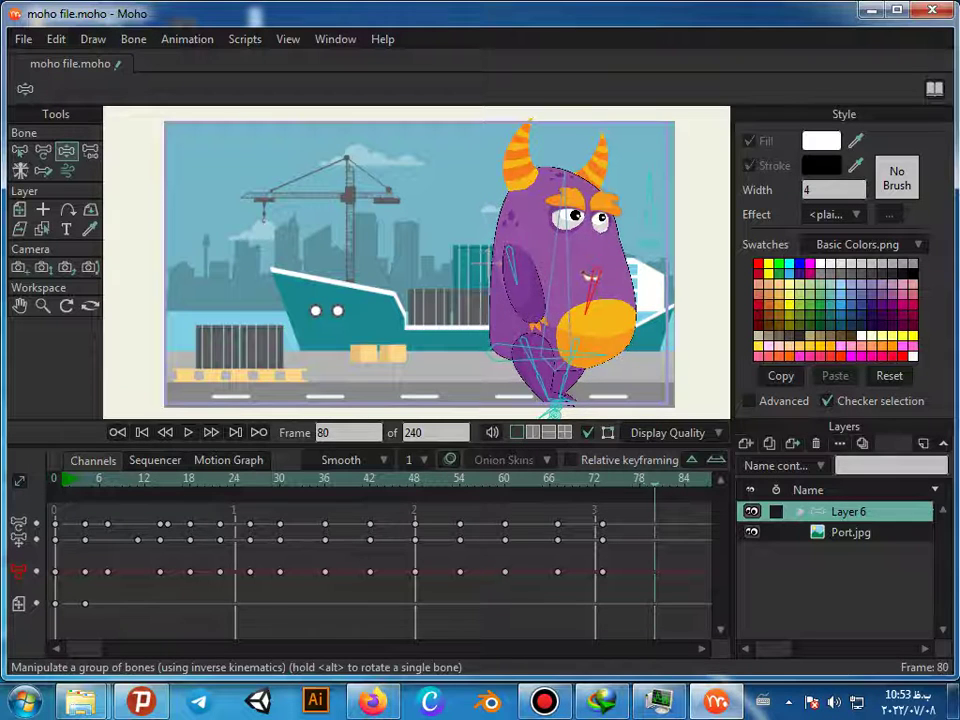
pyautogui.hotkey('ctrl', 'Right')
pyautogui.moveTo(556, 411); pyautogui.dragTo(499, 417)
pyautogui.click(555, 415)
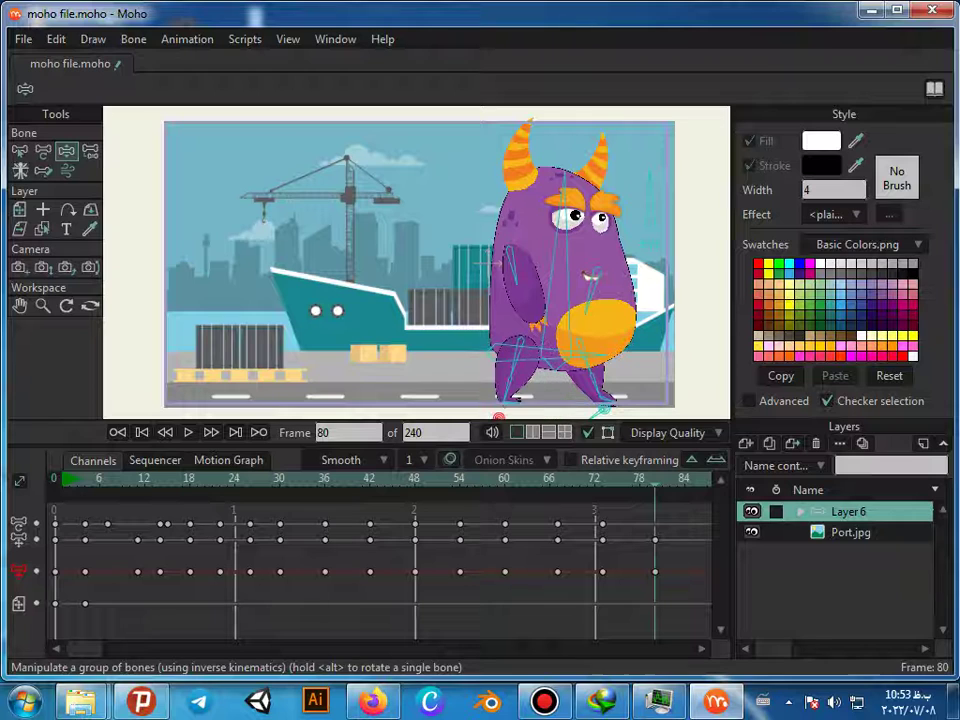
pyautogui.moveTo(516, 280); pyautogui.dragTo(478, 270)
pyautogui.moveTo(563, 208); pyautogui.dragTo(542, 212)
pyautogui.click(579, 288)
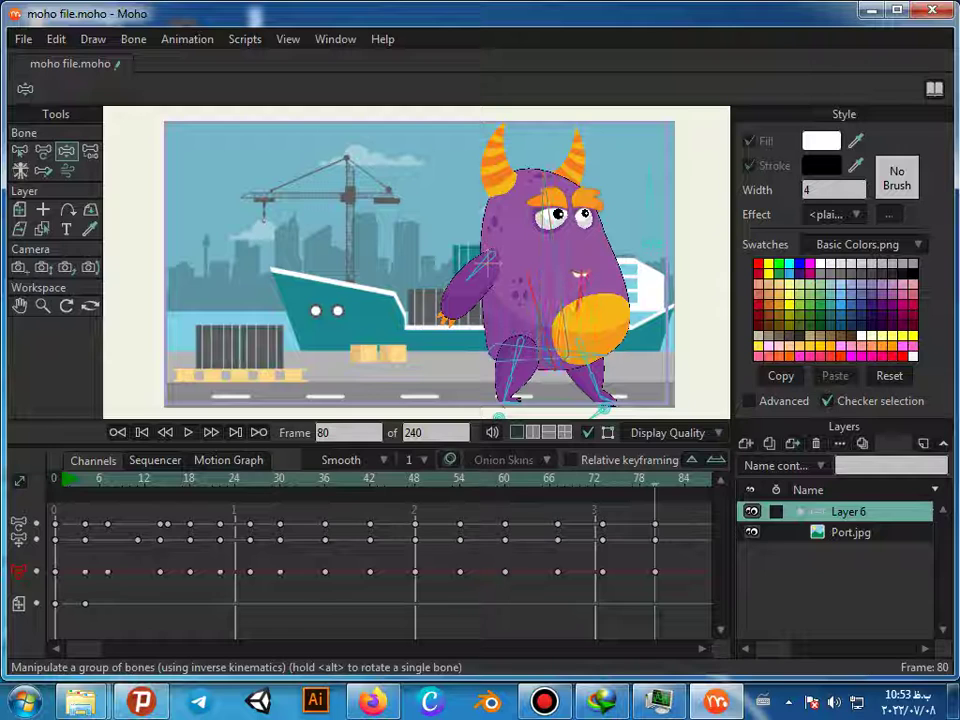
pyautogui.moveTo(558, 292); pyautogui.dragTo(628, 290)
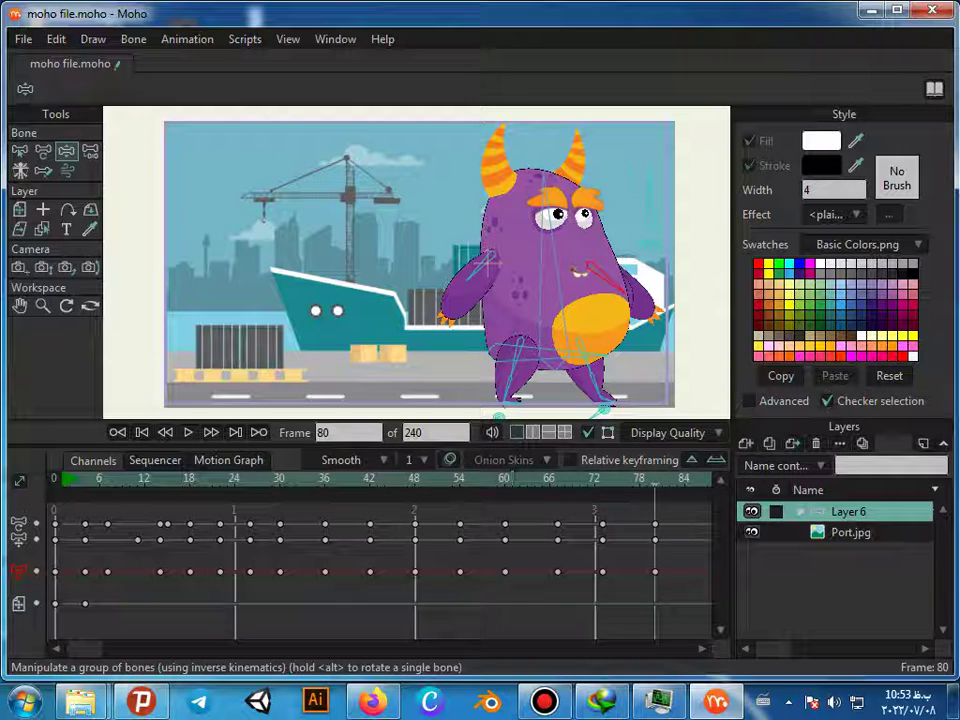
# Step: Pose frame 84 standing, with the far arm tucked in, the near arm lowered, the body nearly upright, and the feet close together
pyautogui.hscroll(10, 380, 560)
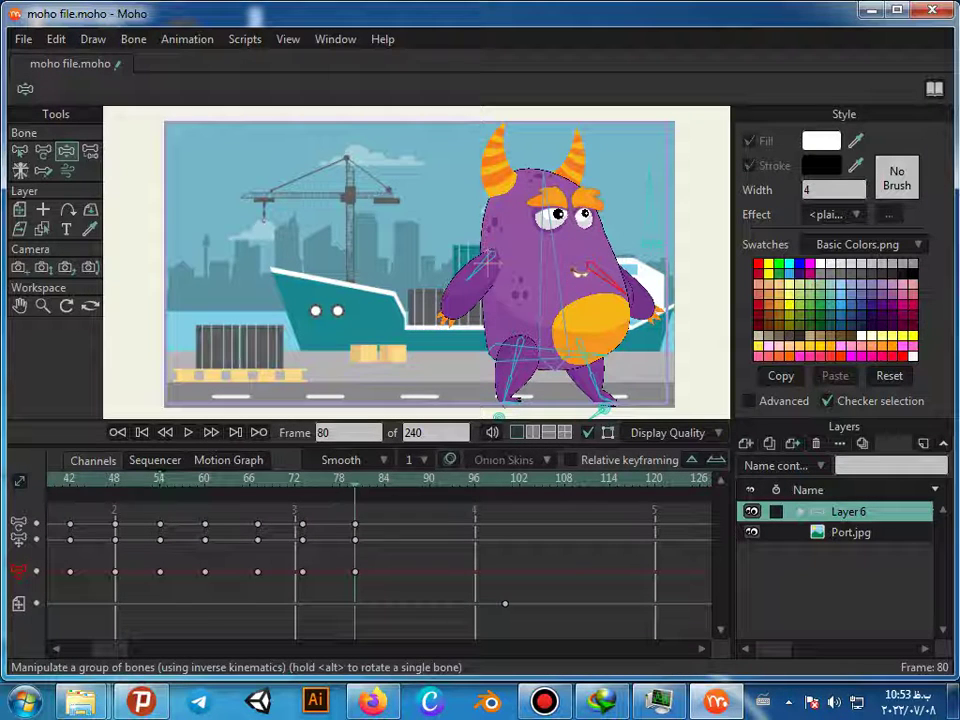
pyautogui.press('Right')
pyautogui.press('Right')
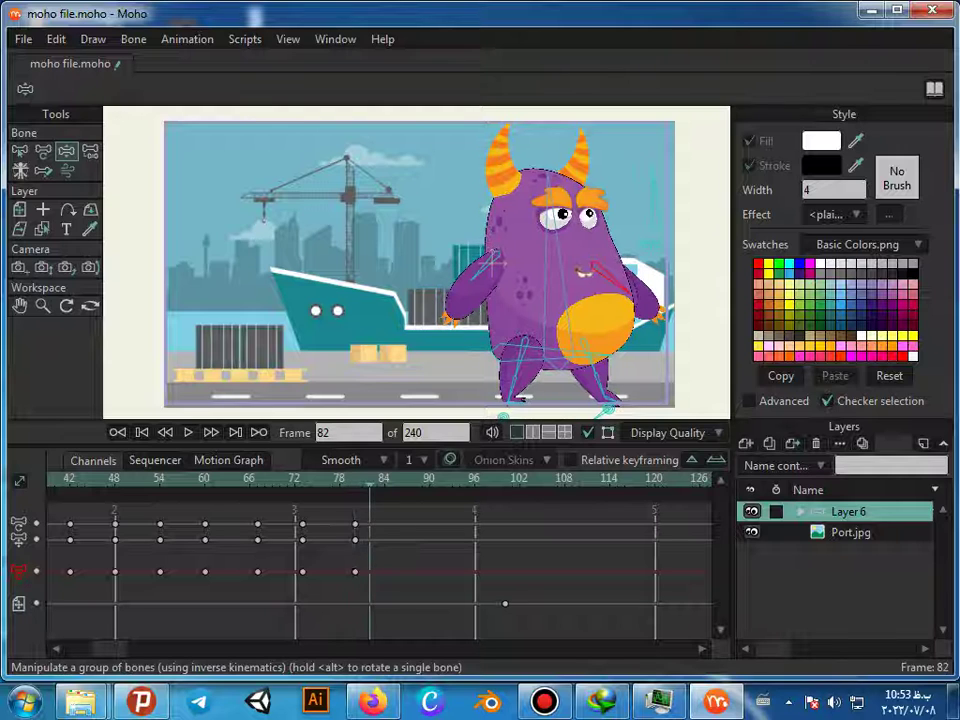
pyautogui.hotkey('ctrl', 'Right')
pyautogui.hotkey('ctrl', 'Right')
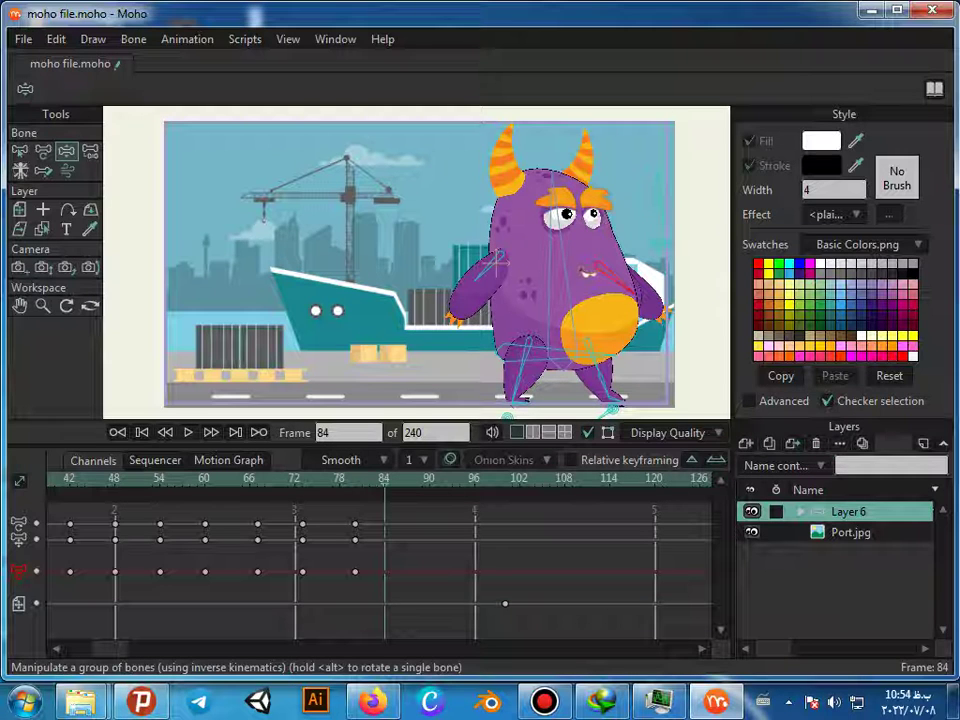
pyautogui.moveTo(630, 288); pyautogui.dragTo(589, 308)
pyautogui.click(483, 273)
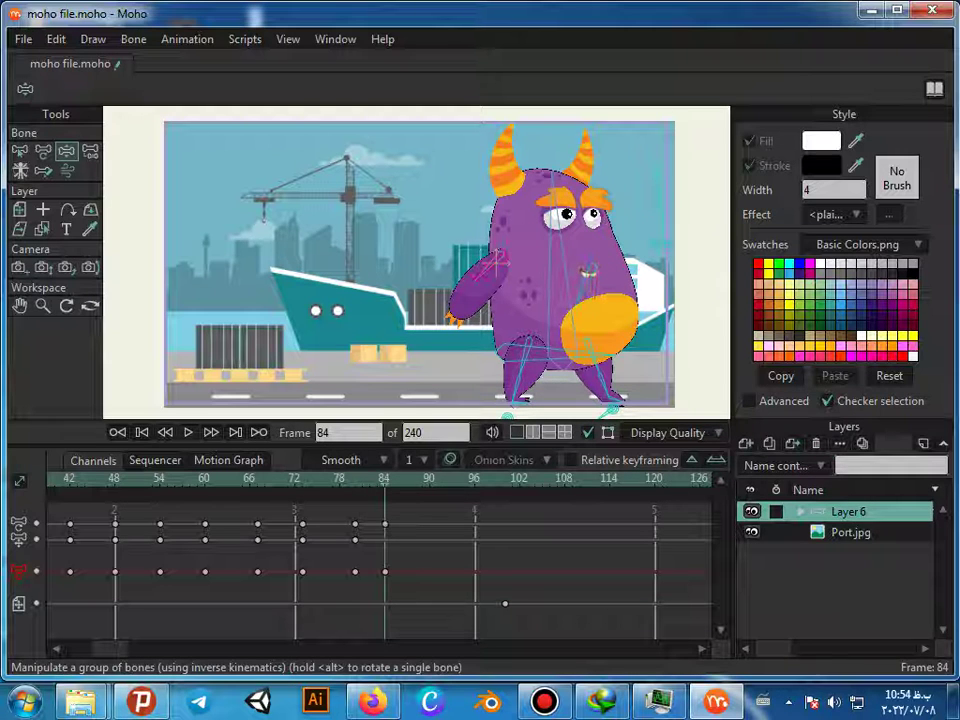
pyautogui.moveTo(483, 274); pyautogui.dragTo(511, 291)
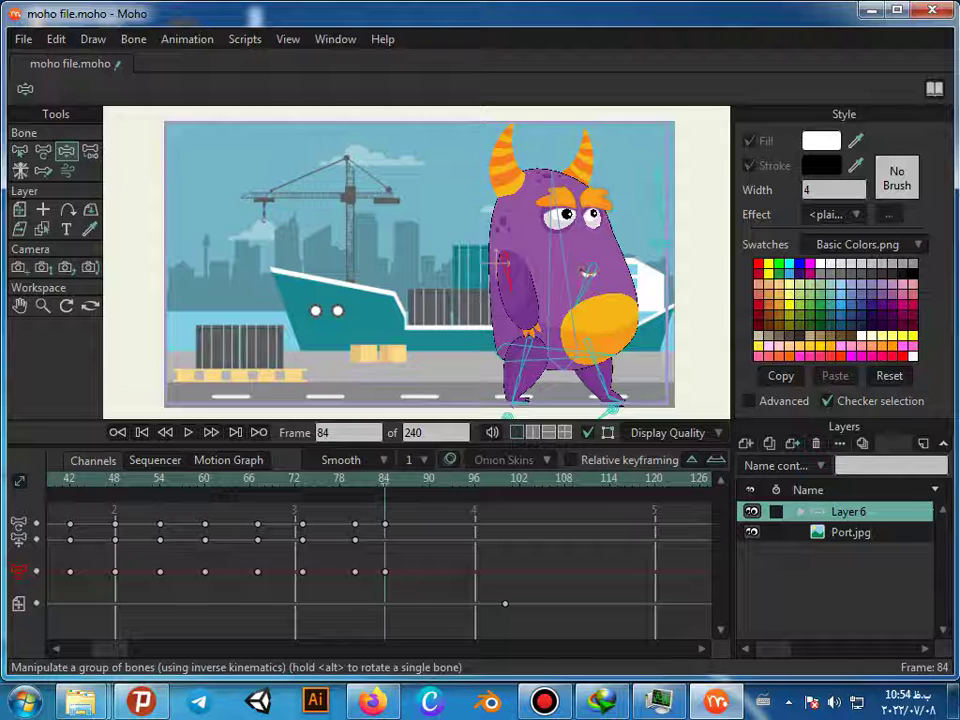
pyautogui.moveTo(552, 194); pyautogui.dragTo(563, 193)
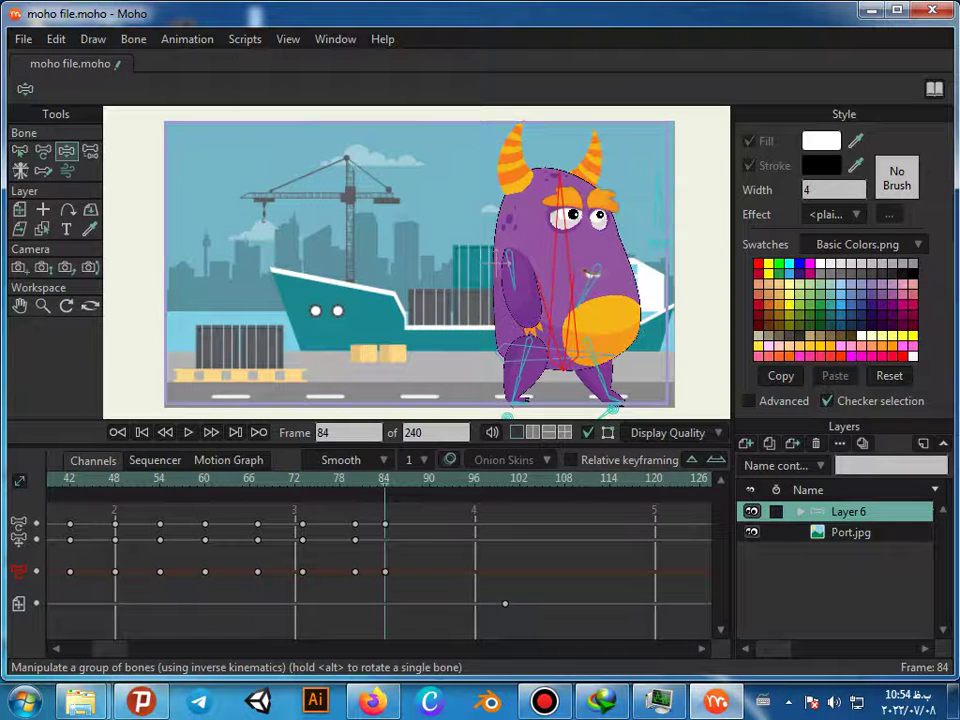
pyautogui.moveTo(507, 417); pyautogui.dragTo(540, 418)
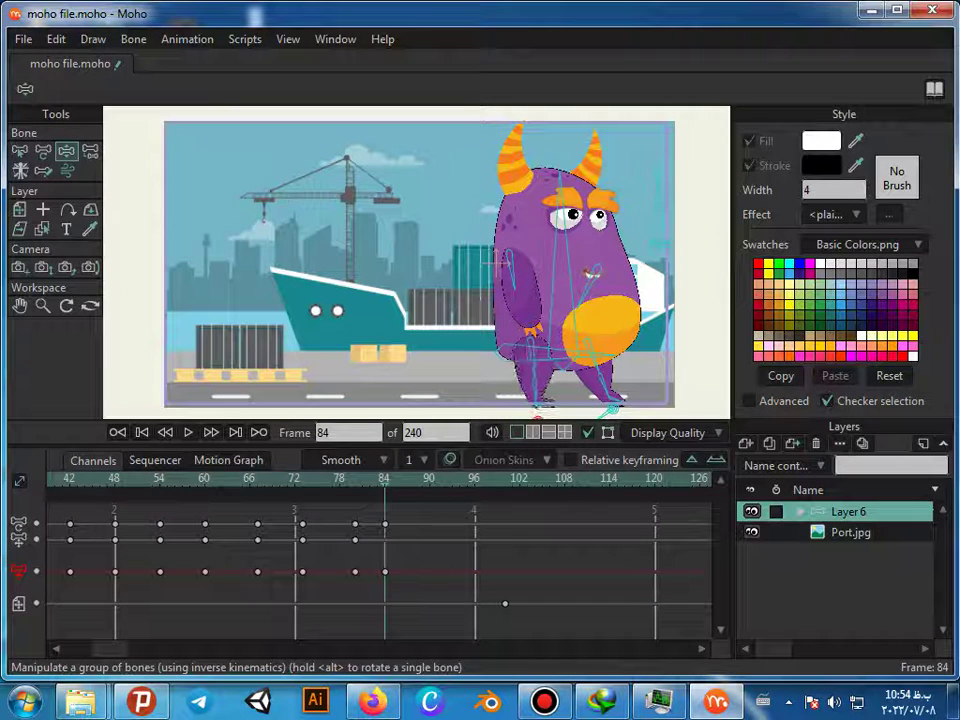
pyautogui.click(613, 409)
pyautogui.moveTo(612, 408); pyautogui.dragTo(566, 414)
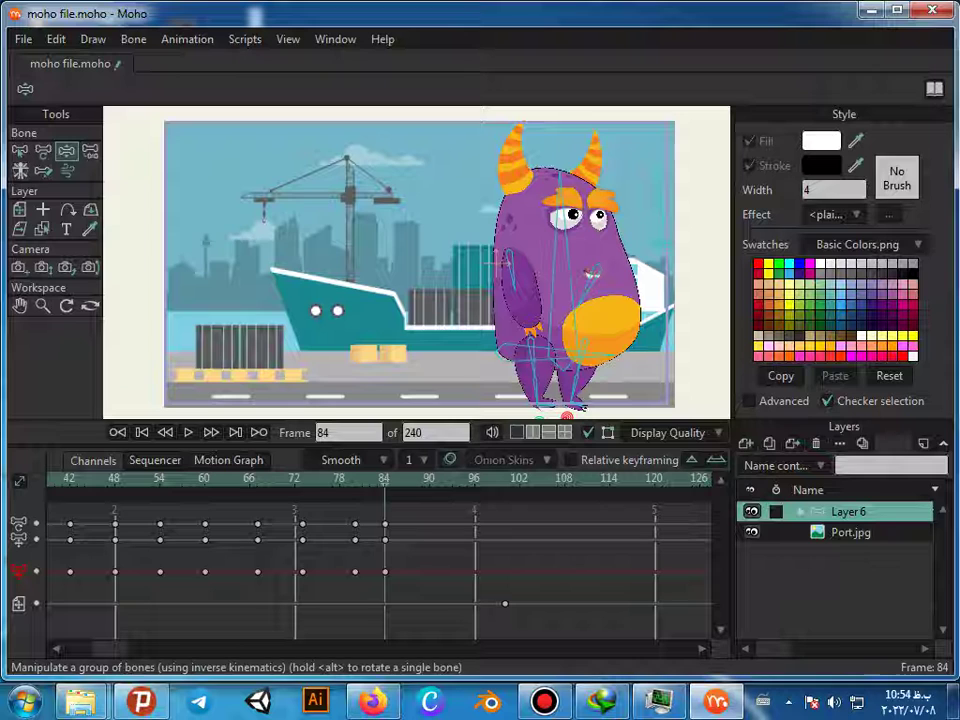
# Step: Expand Layer 6 and switch the mouth group Layer 13 to W.png at frame 84
pyautogui.click(801, 512)
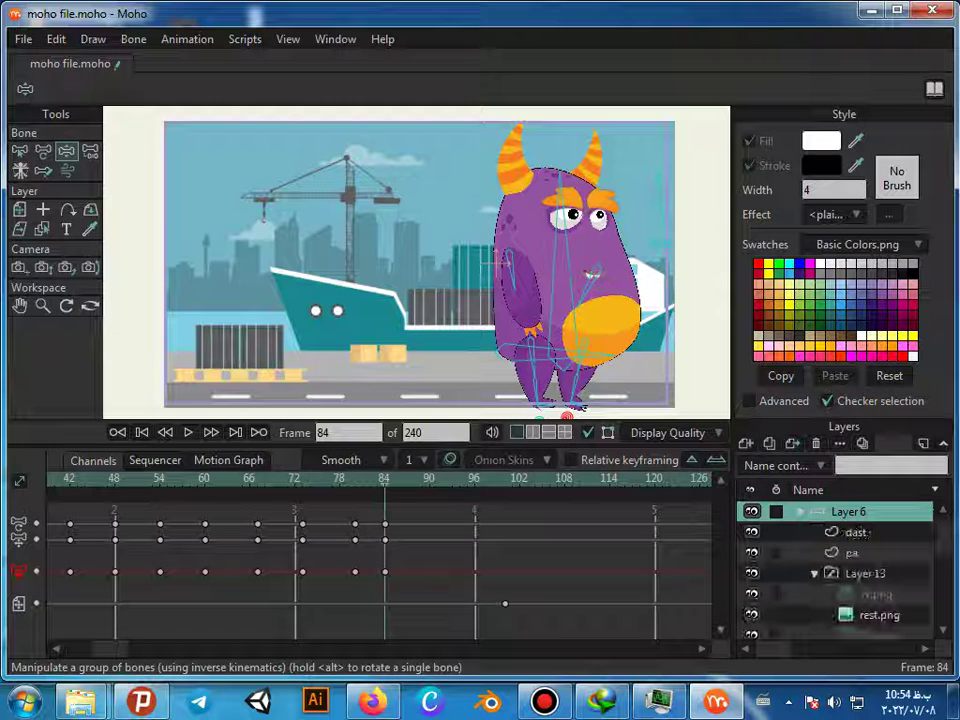
pyautogui.scroll(-2, 840, 570)
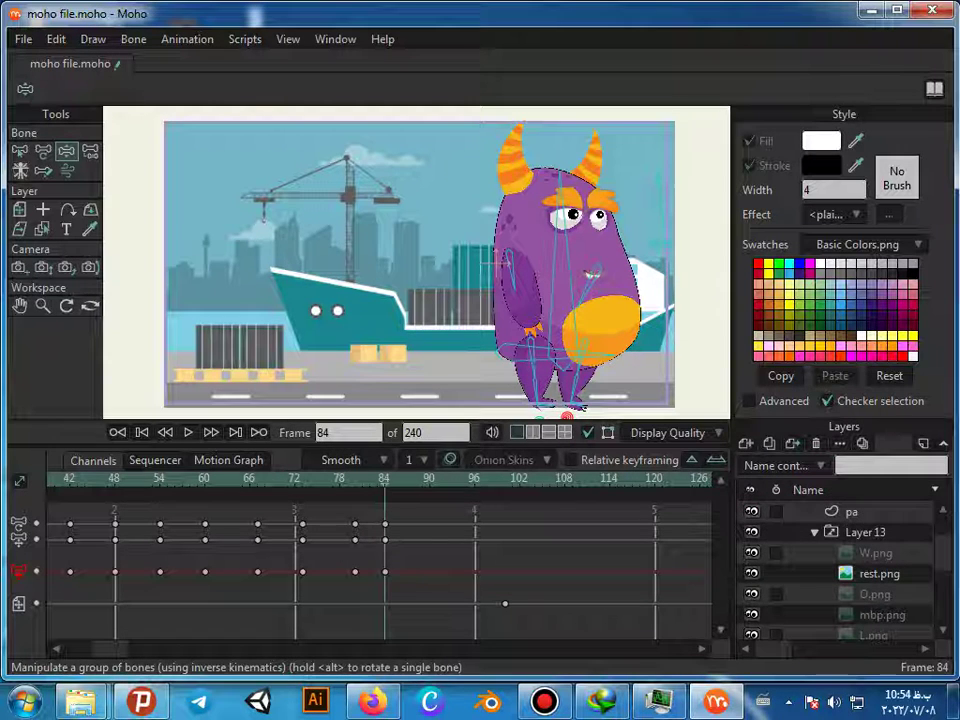
pyautogui.scroll(-7, 840, 570)
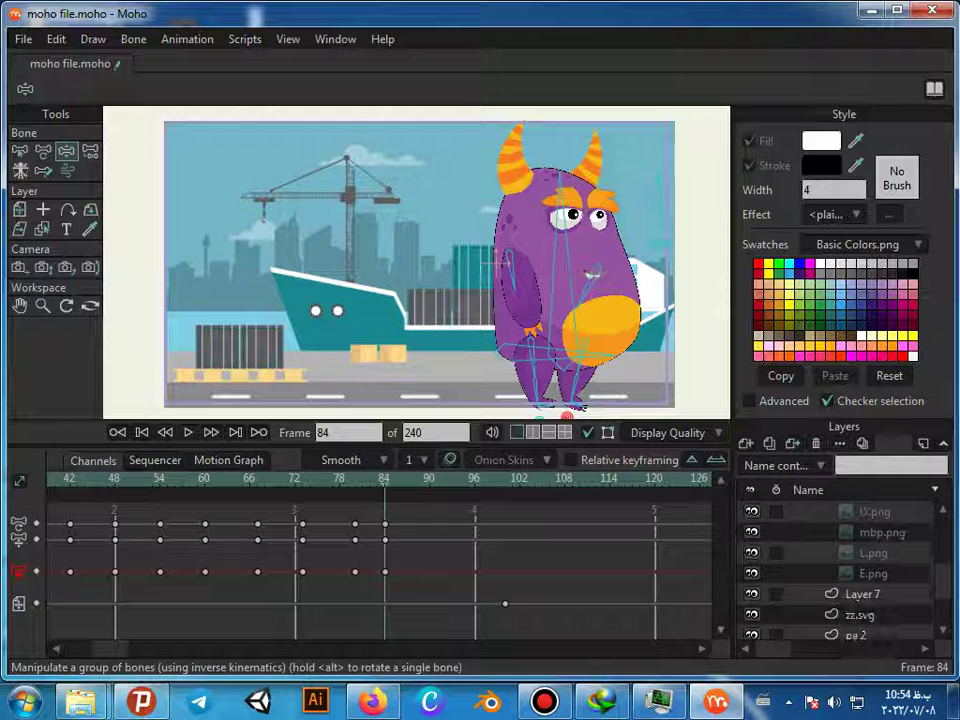
pyautogui.scroll(9, 840, 570)
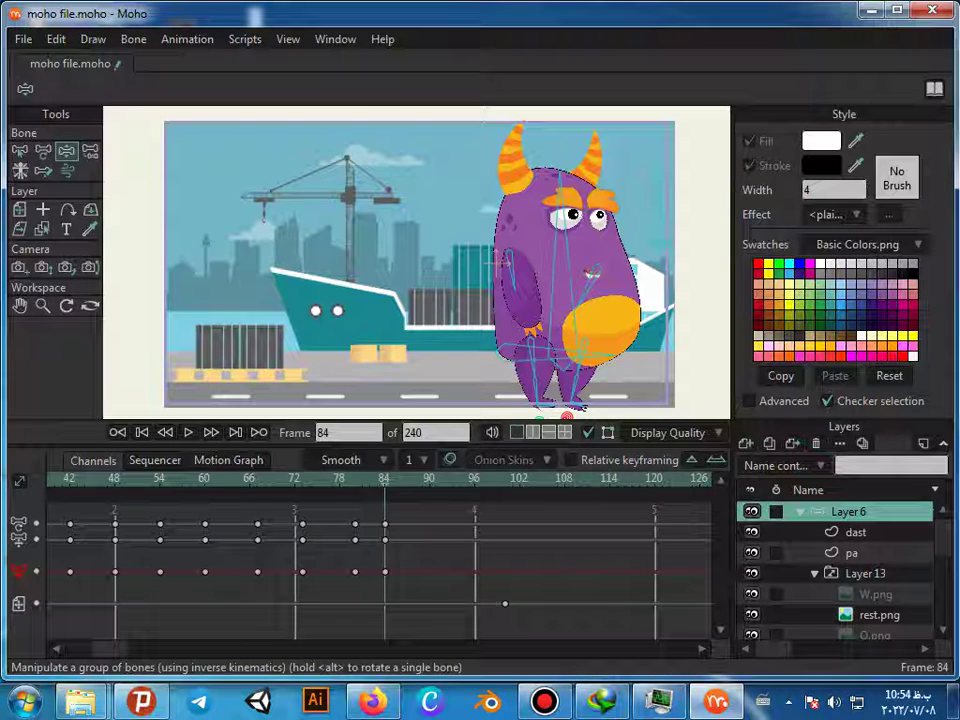
pyautogui.scroll(-2, 840, 570)
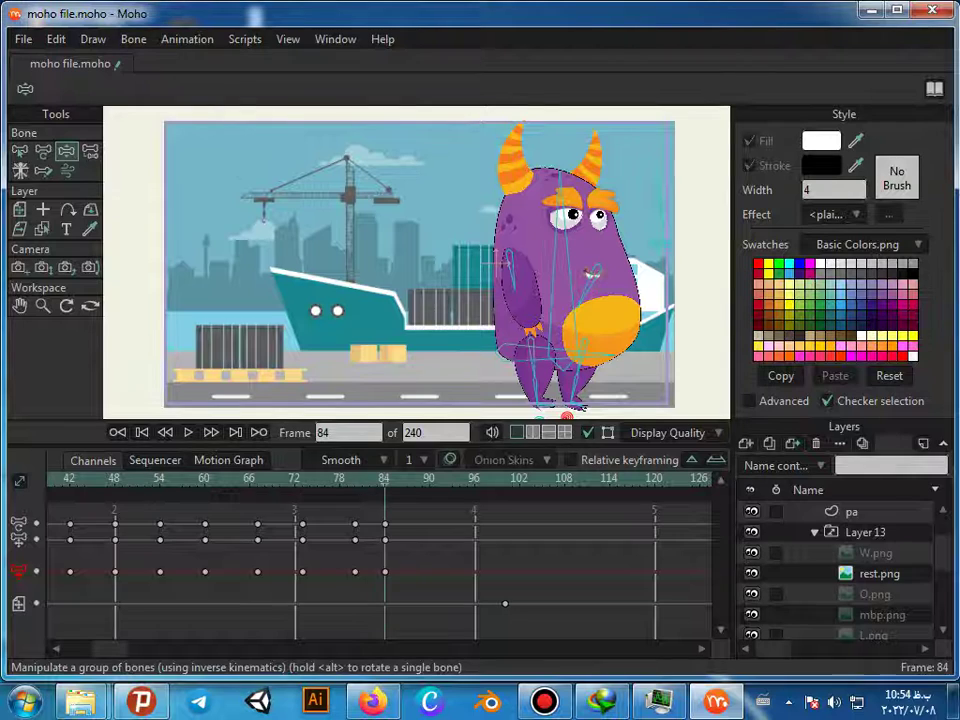
pyautogui.rightClick(825, 532)
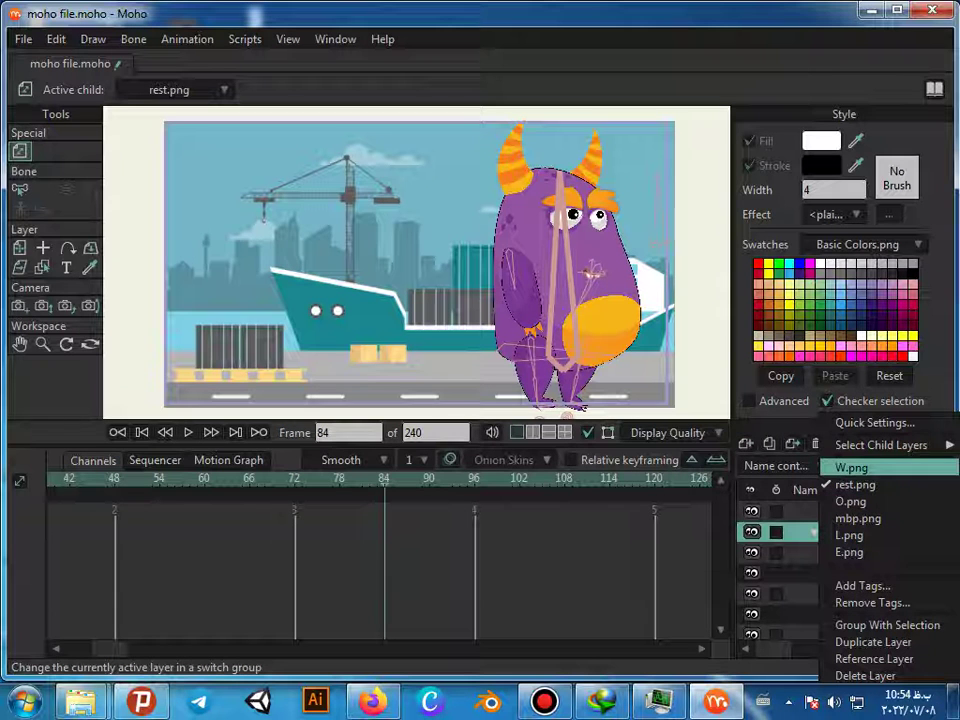
pyautogui.press('Return')
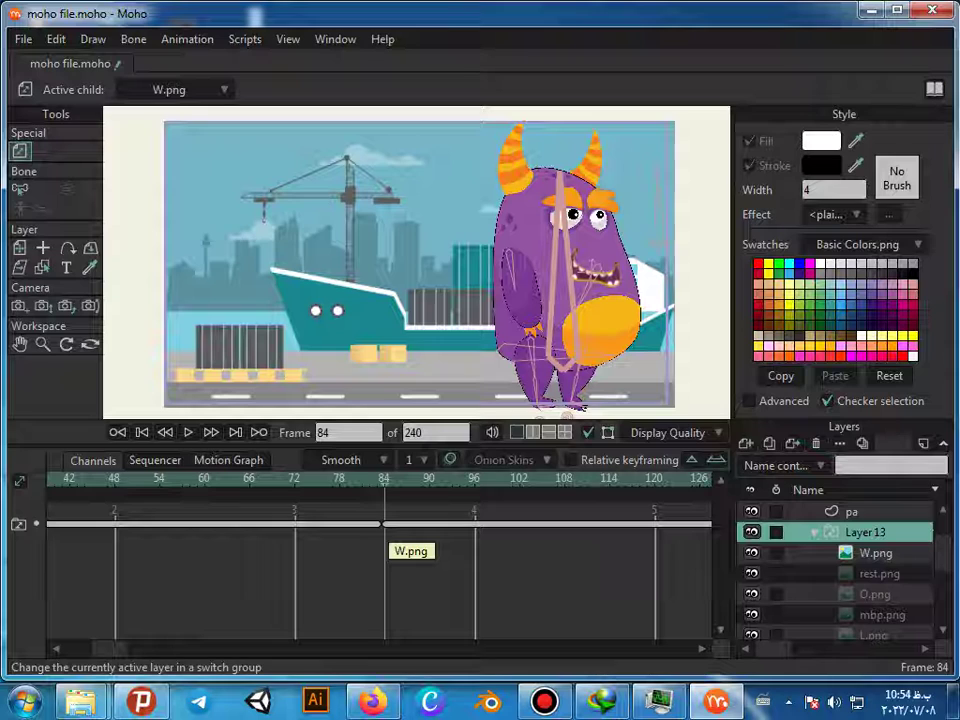
# Step: Switch the Layer 13 mouth to O.png at frame 86
pyautogui.press('Right')
pyautogui.press('Right')
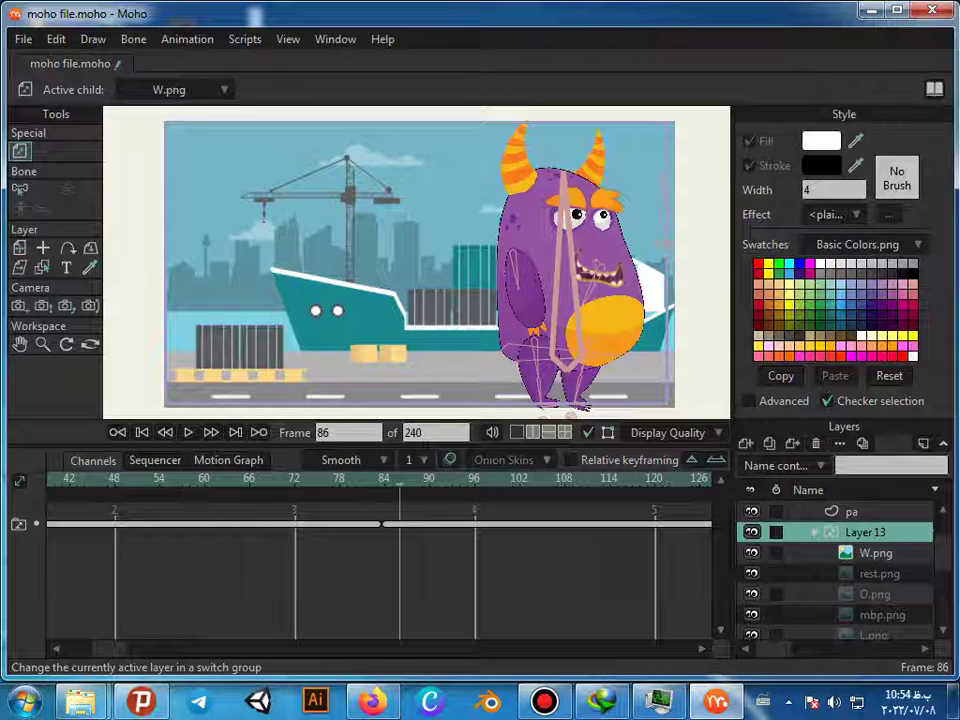
pyautogui.doubleClick(866, 532)
pyautogui.press('Escape')
pyautogui.rightClick(865, 532)
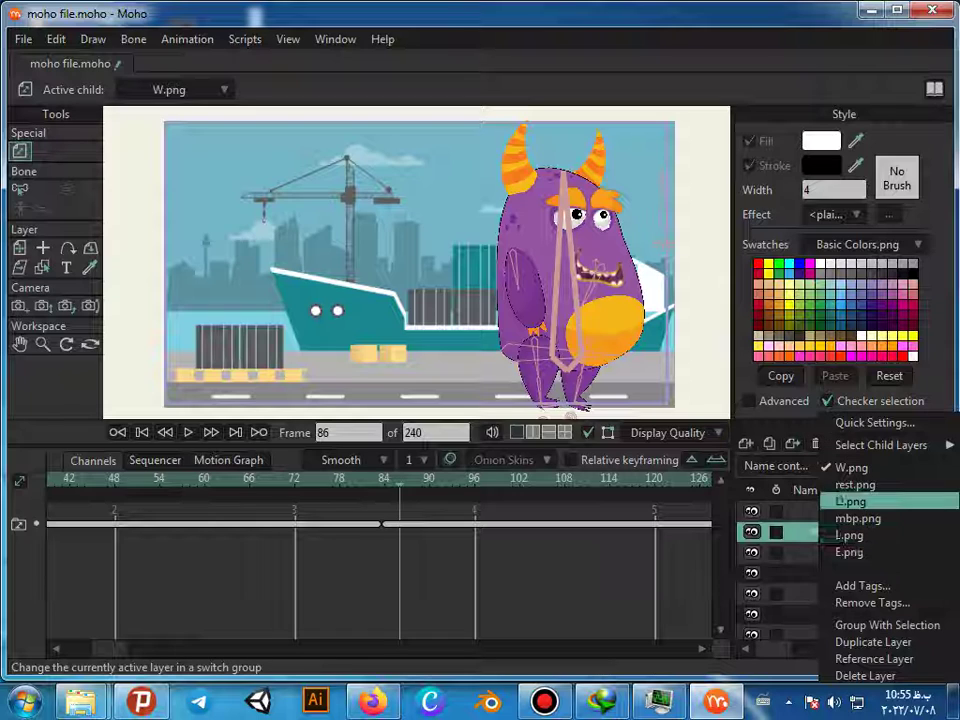
pyautogui.click(850, 501)
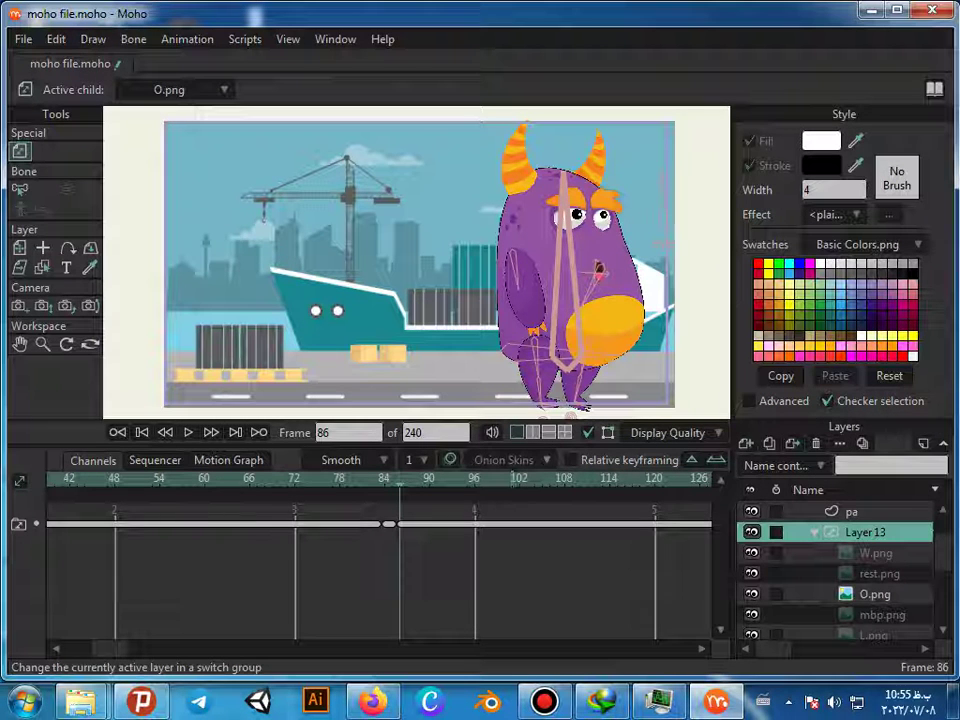
# Step: Switch the Layer 13 mouth to mbp.png at frame 87 and to L.png at frame 88
pyautogui.press('Right')
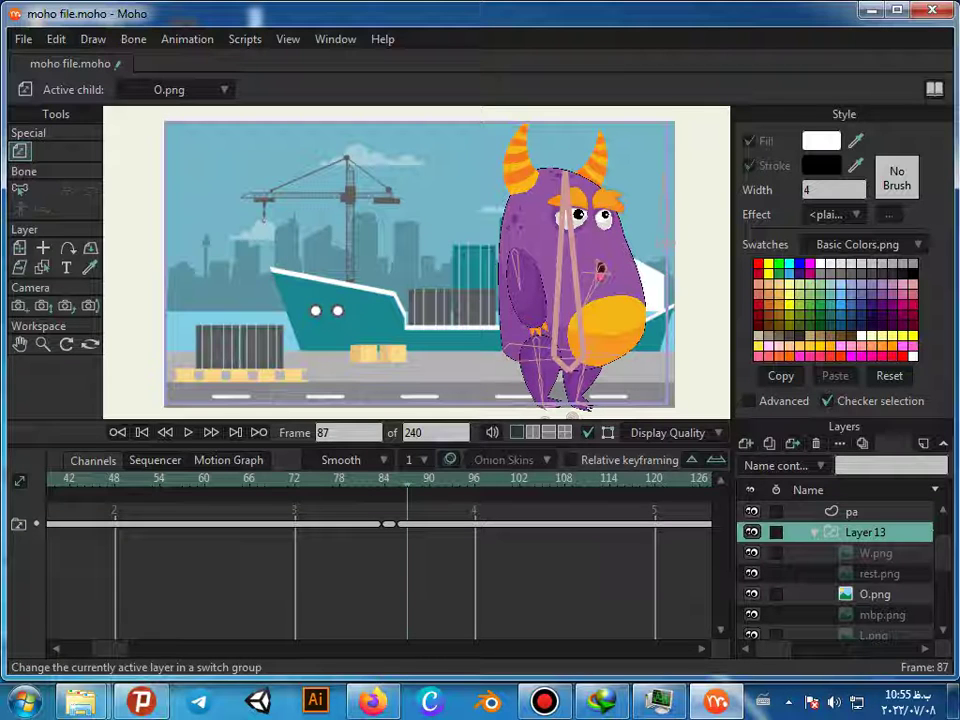
pyautogui.rightClick(822, 532)
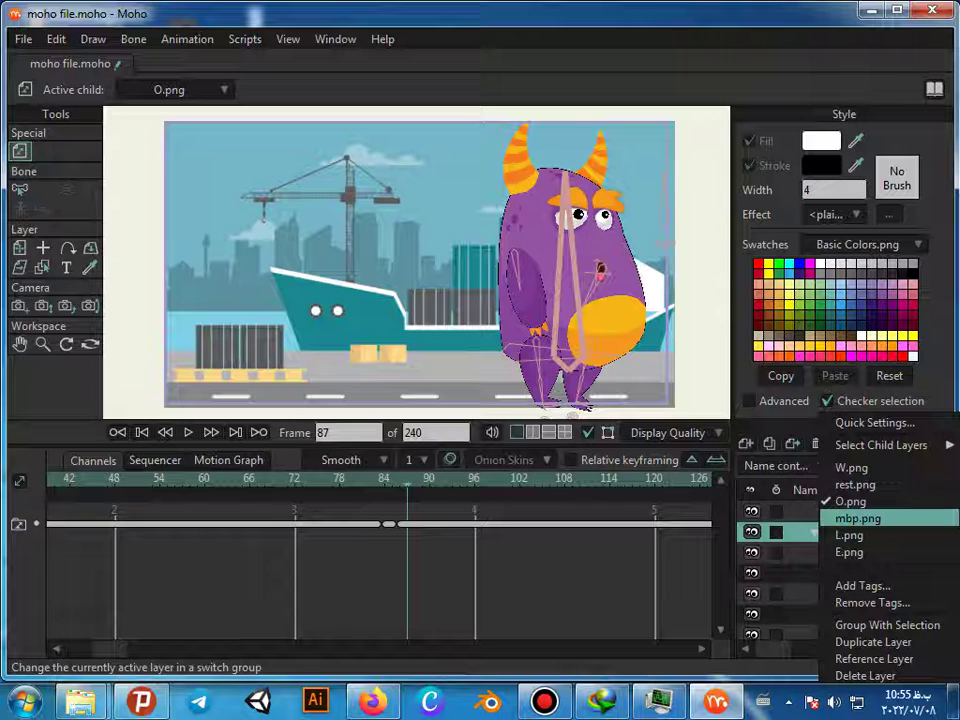
pyautogui.click(857, 518)
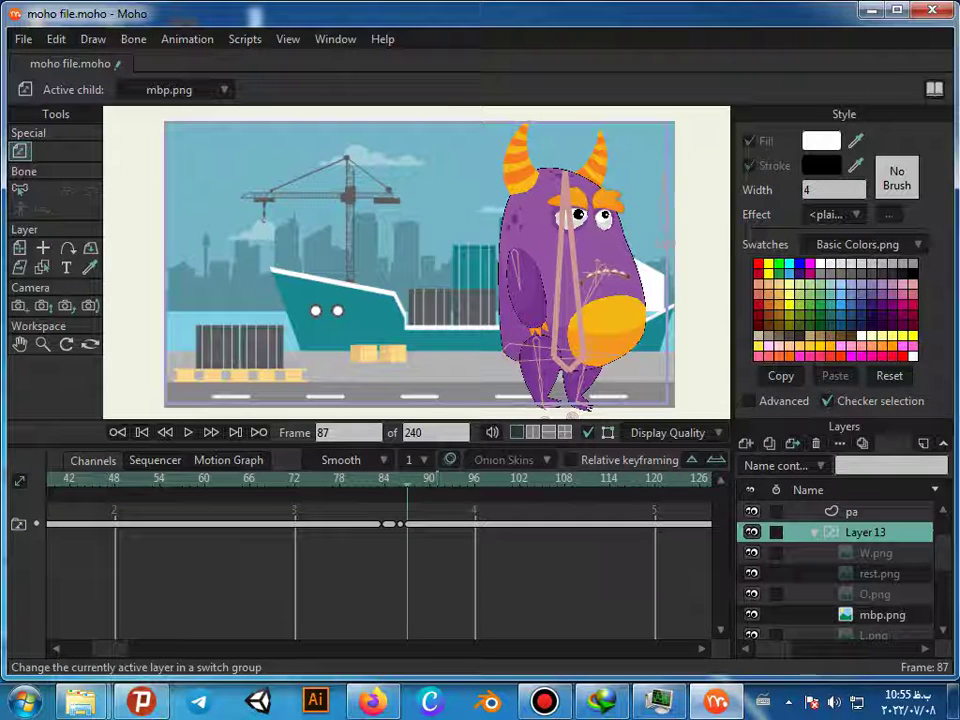
pyautogui.press('Right')
pyautogui.press('Right')
pyautogui.press('Left')
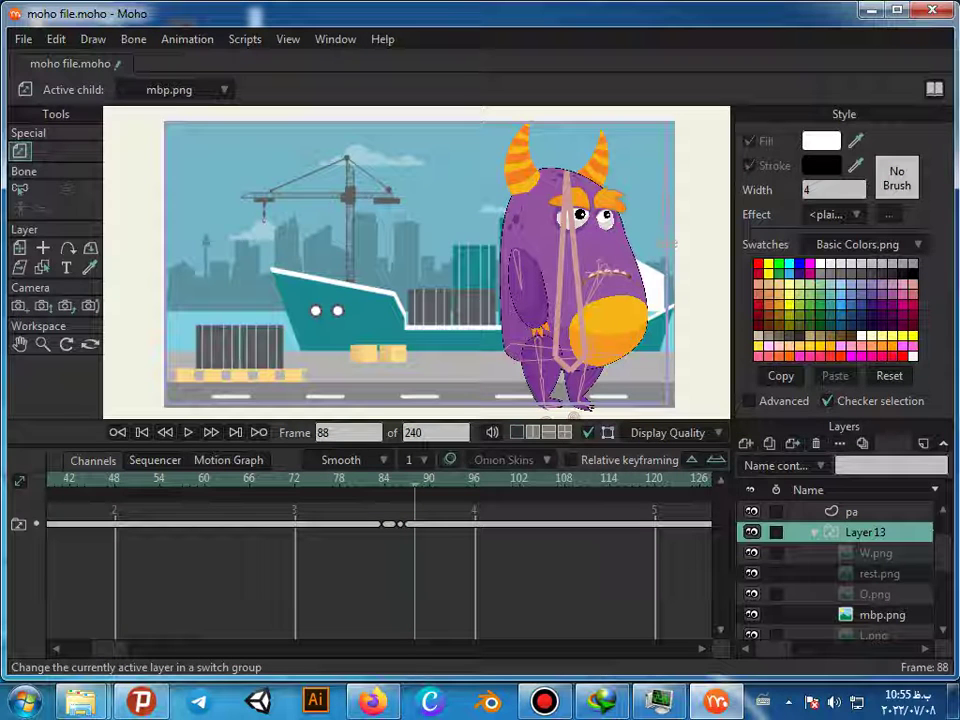
pyautogui.rightClick(864, 533)
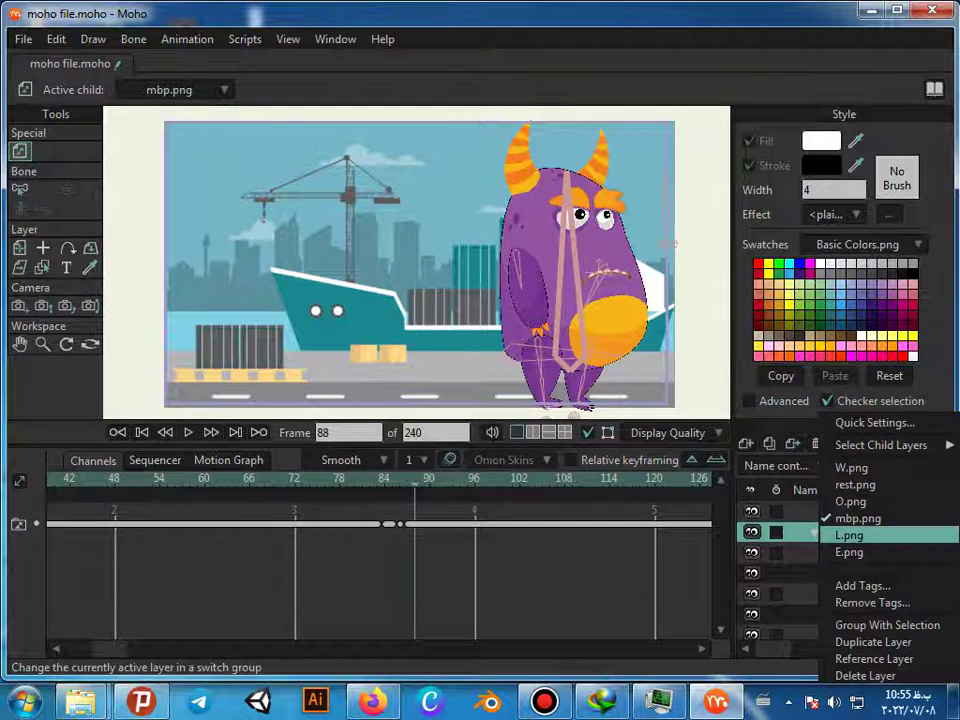
pyautogui.click(849, 535)
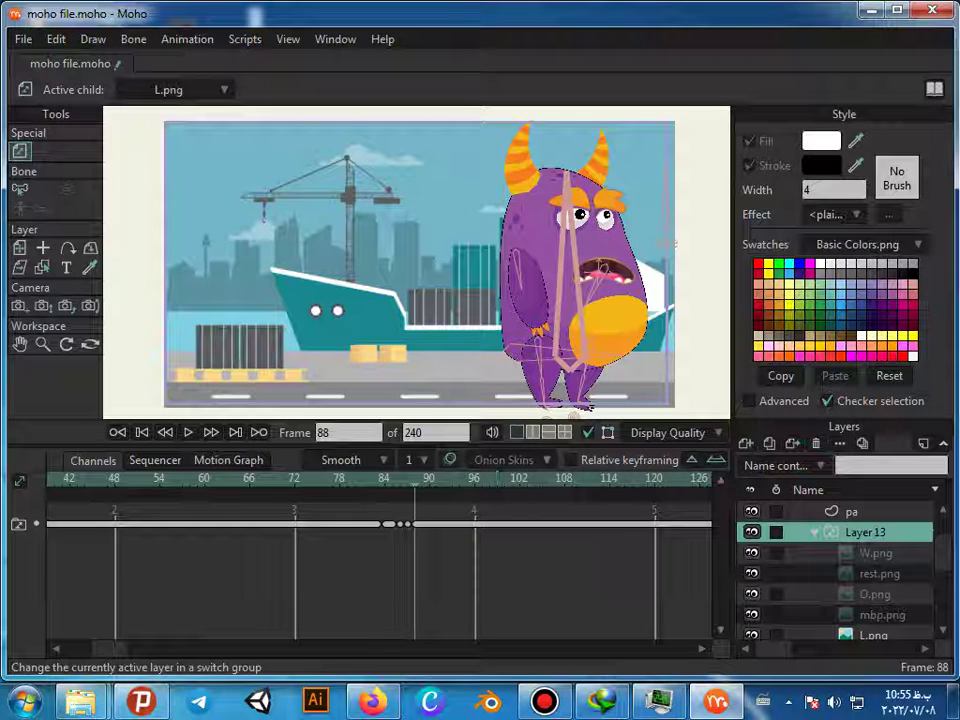
# Step: Switch the Layer 13 mouth to E.png at frame 89 and to W.png at frame 90
pyautogui.hotkey('ctrl', 'Right')
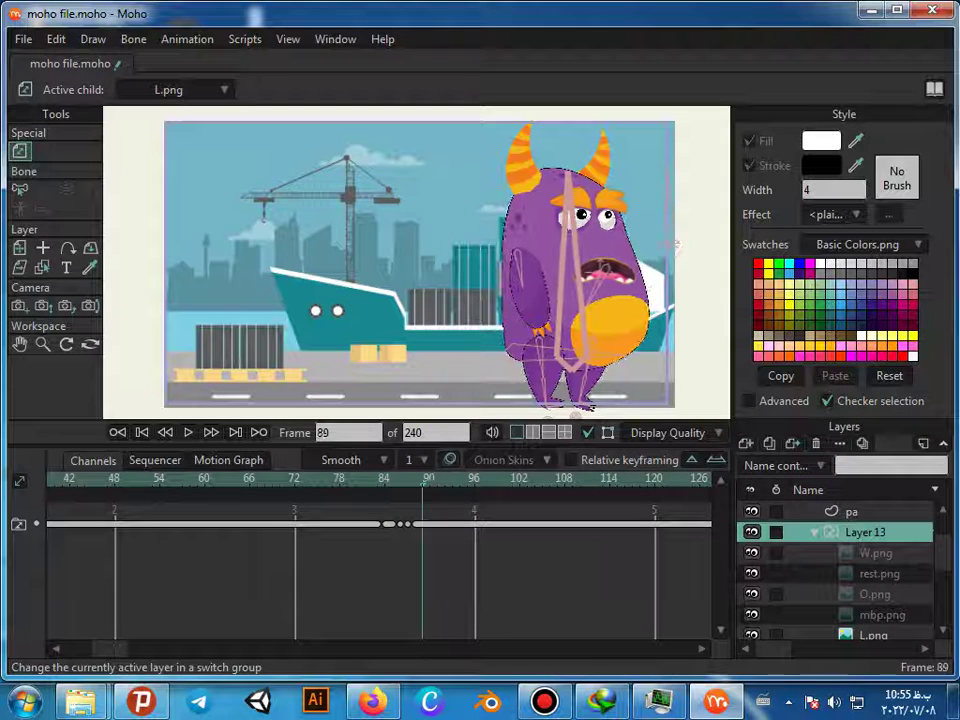
pyautogui.rightClick(866, 533)
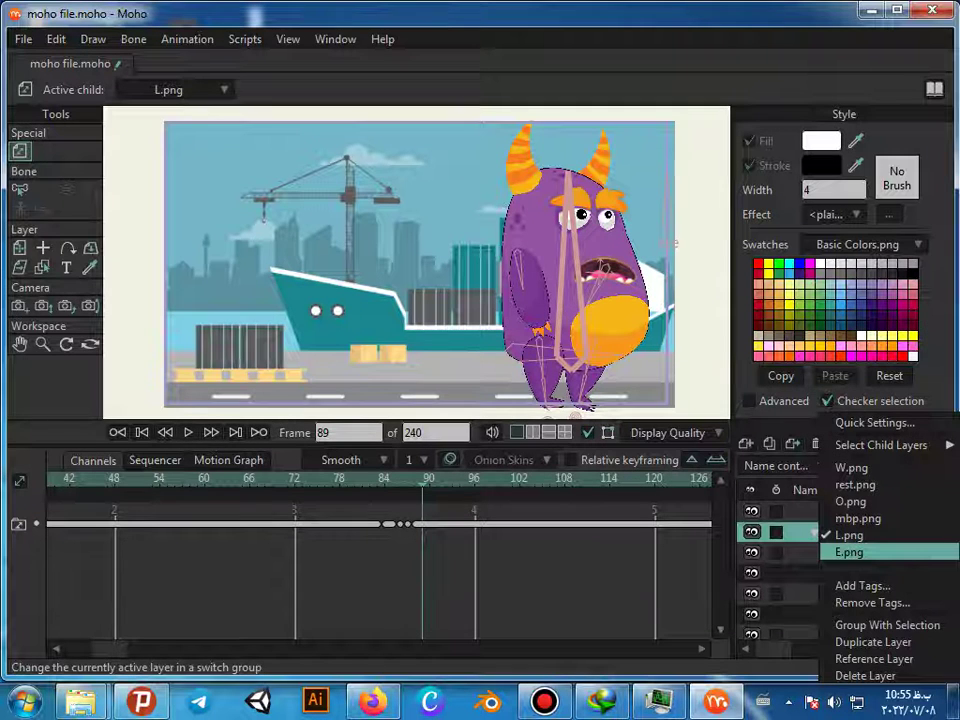
pyautogui.click(849, 552)
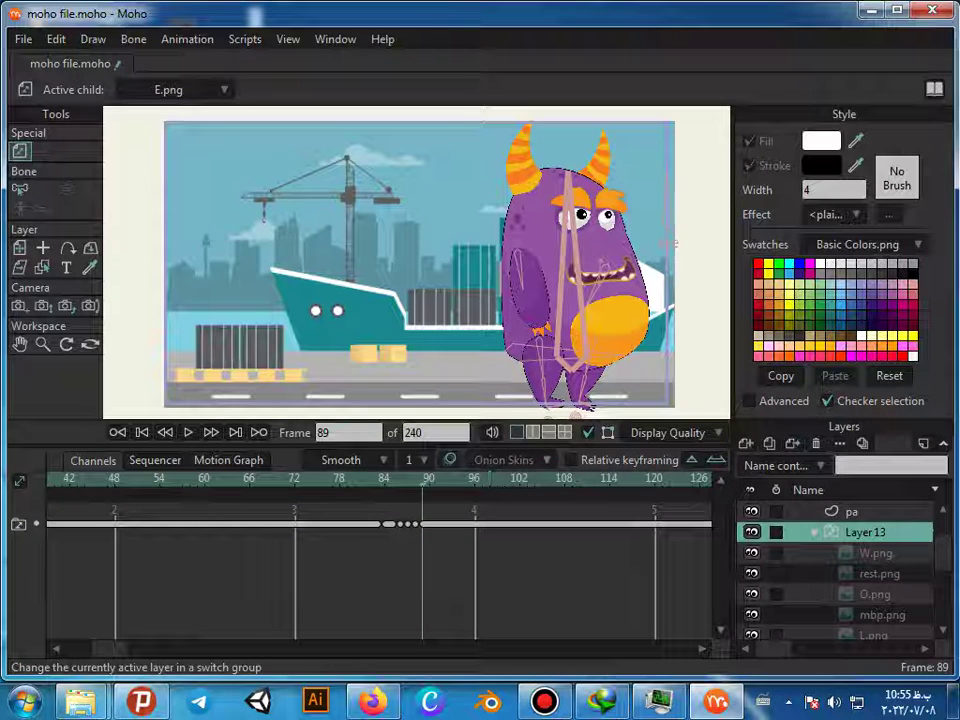
pyautogui.press('Right')
pyautogui.press('Right')
pyautogui.press('Left')
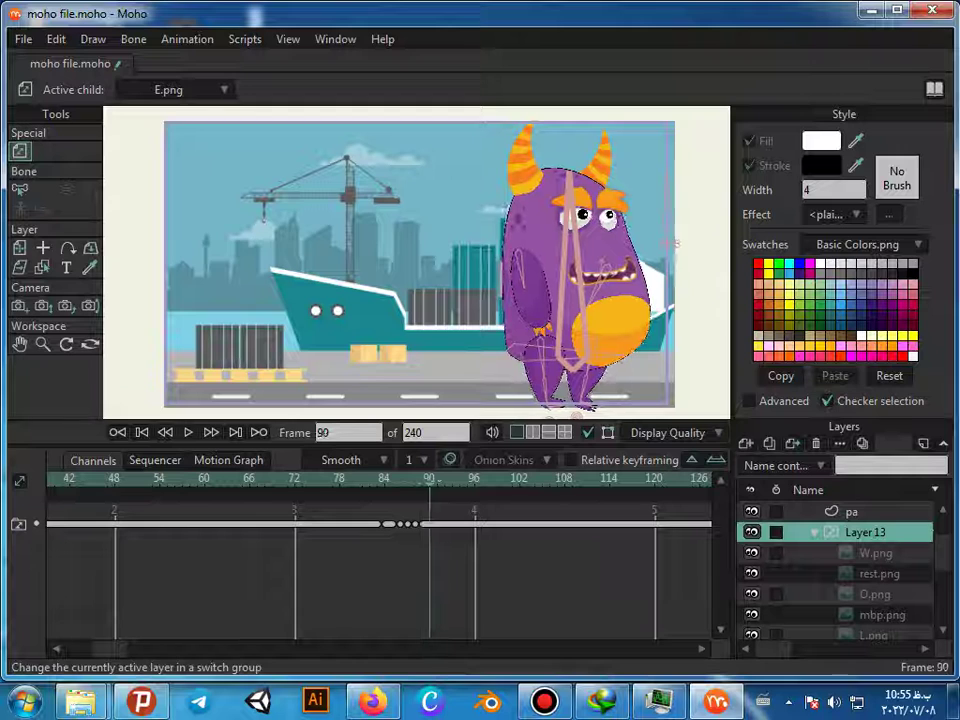
pyautogui.rightClick(820, 533)
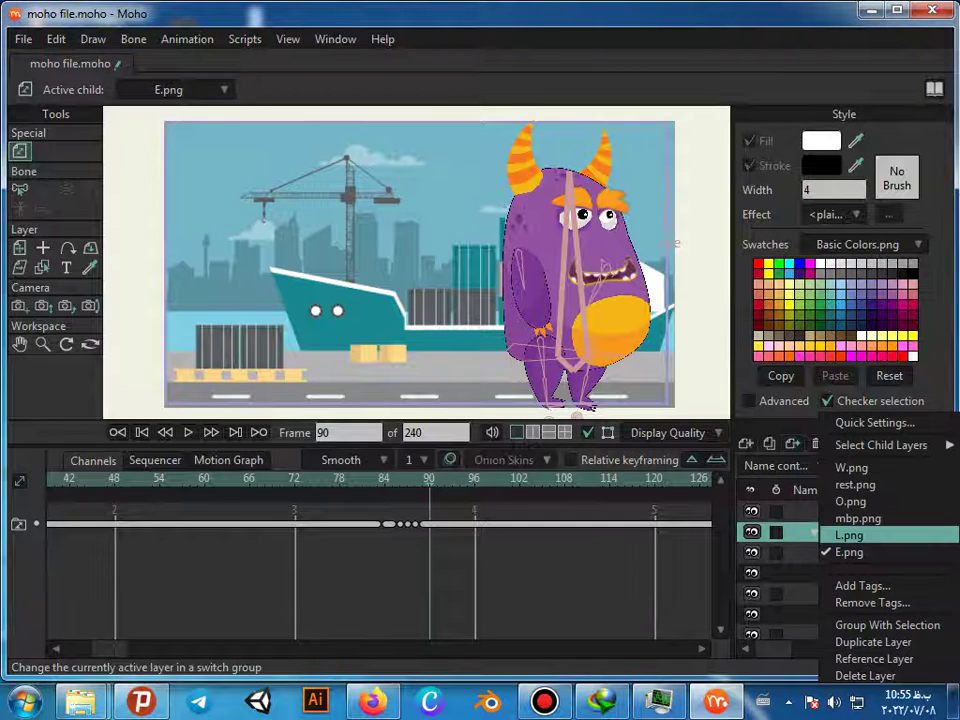
pyautogui.click(851, 467)
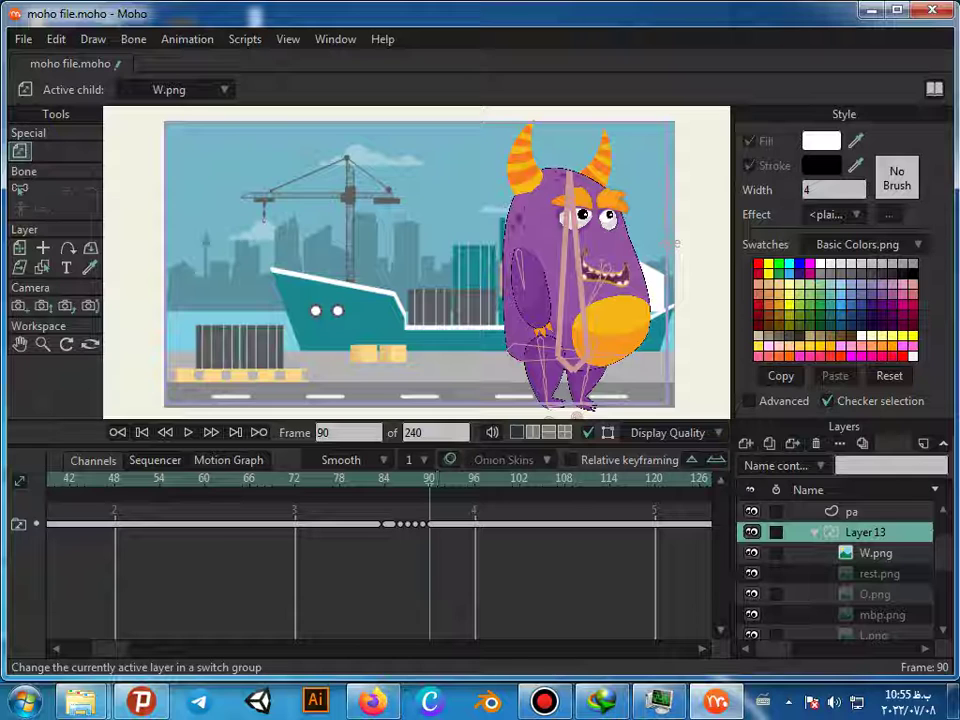
# Step: Switch the Layer 13 mouth to rest.png at frame 91
pyautogui.press('Right')
pyautogui.press('Right')
pyautogui.press('Left')
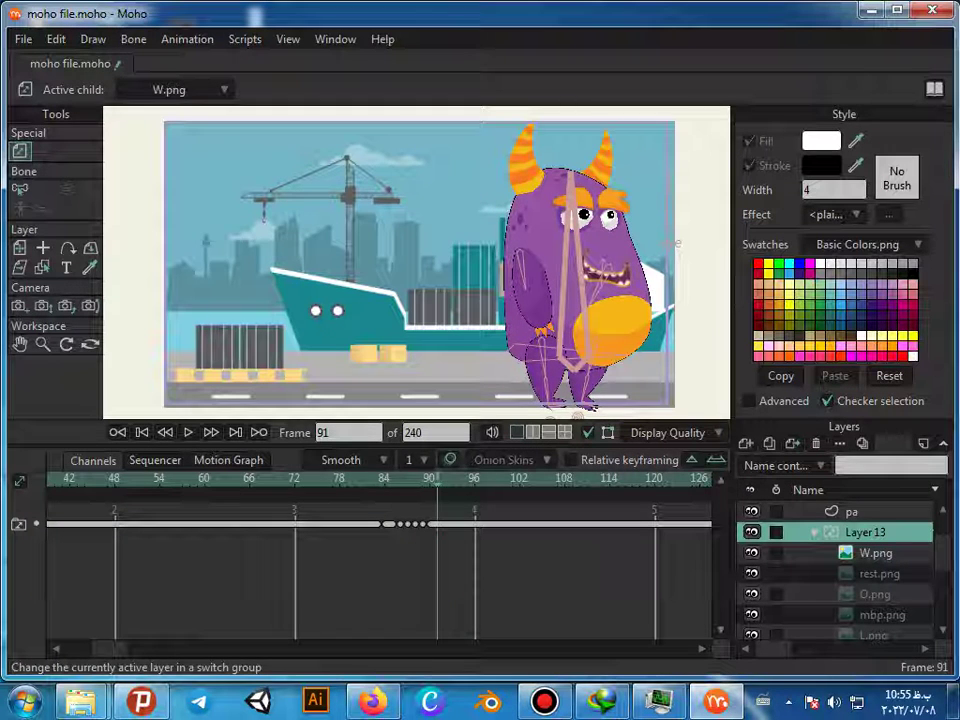
pyautogui.rightClick(865, 532)
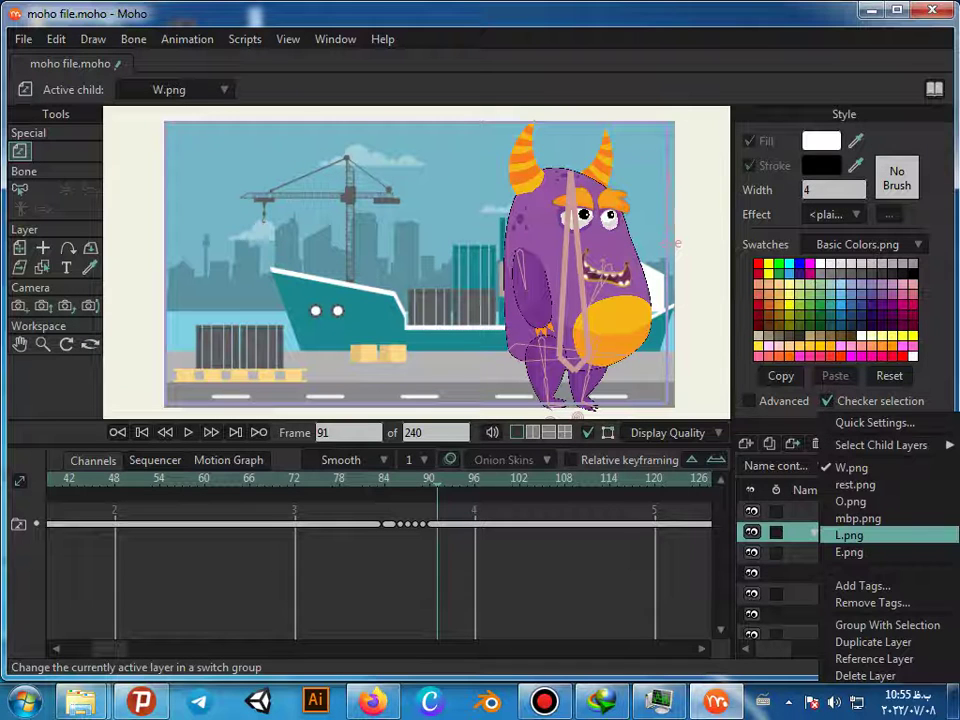
pyautogui.click(855, 484)
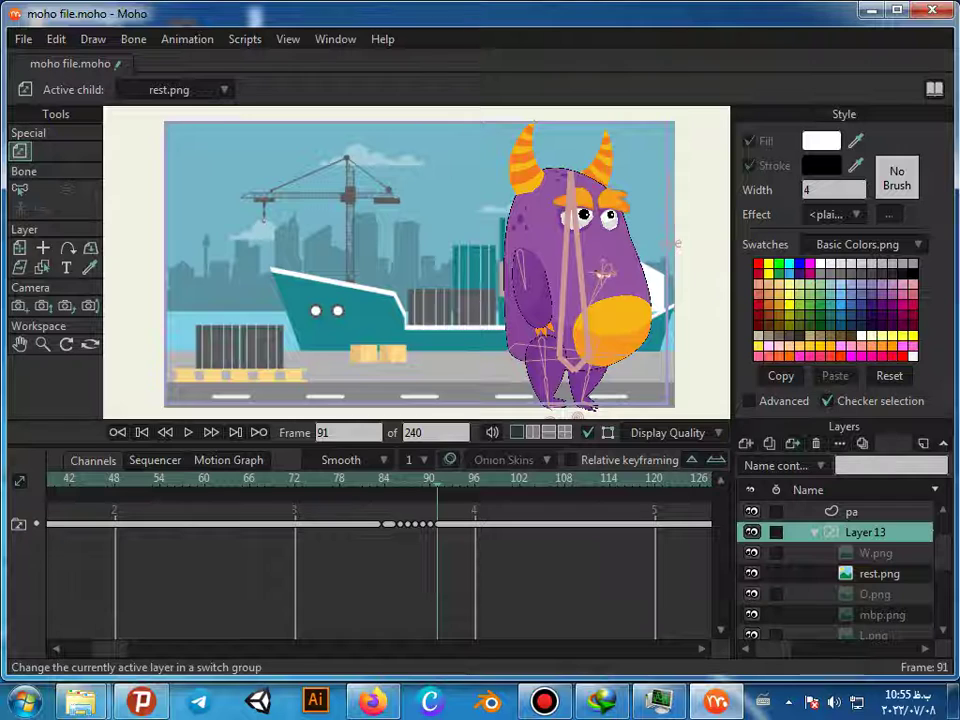
# Step: Switch the Layer 13 mouth to O.png at frame 92 and to mbp.png at frame 93
pyautogui.press('Right')
pyautogui.press('Right')
pyautogui.press('Left')
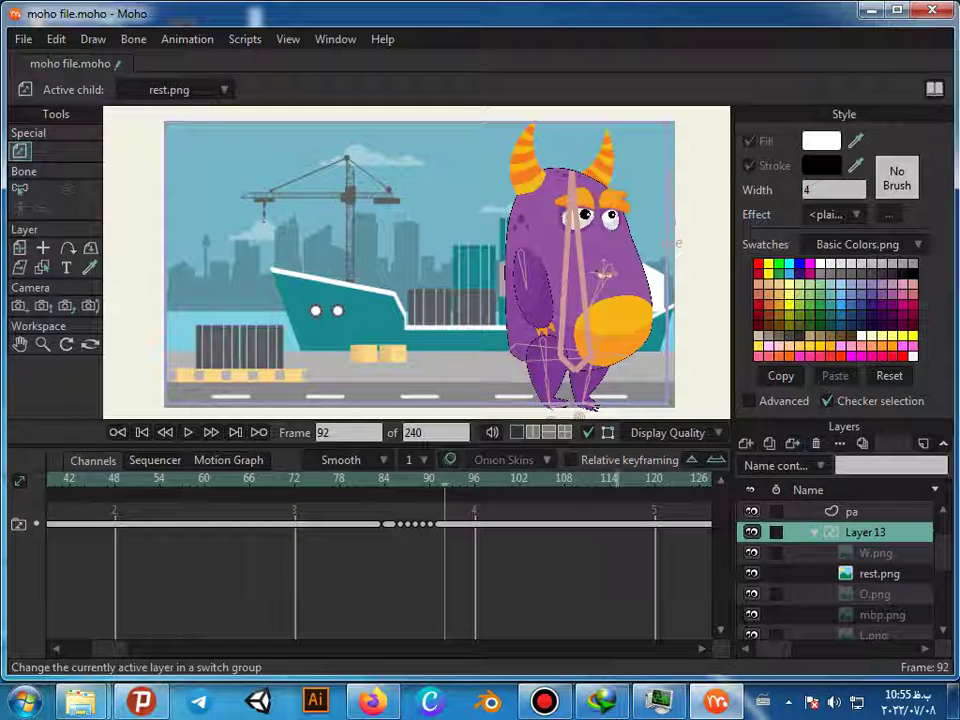
pyautogui.rightClick(860, 532)
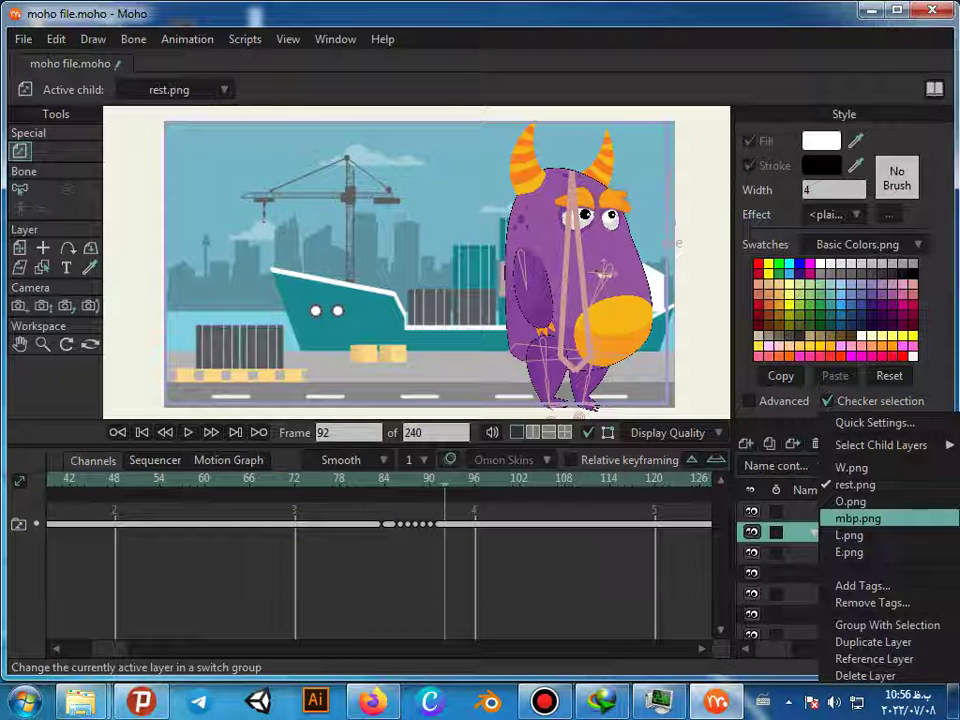
pyautogui.click(850, 501)
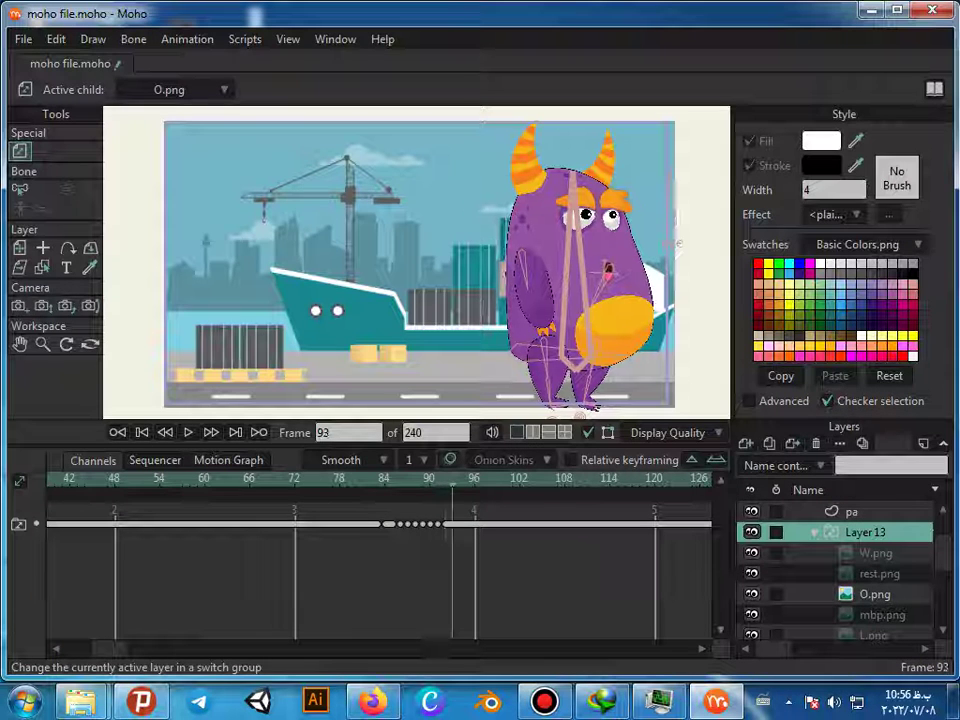
pyautogui.hotkey('ctrl', 'Right')
pyautogui.rightClick(866, 533)
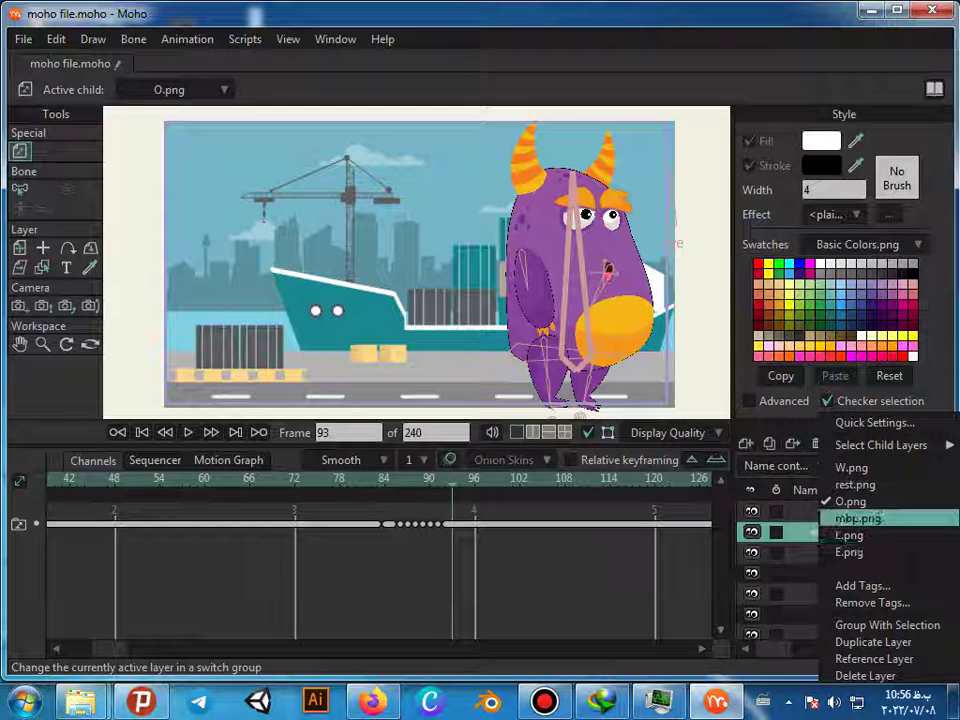
pyautogui.click(858, 518)
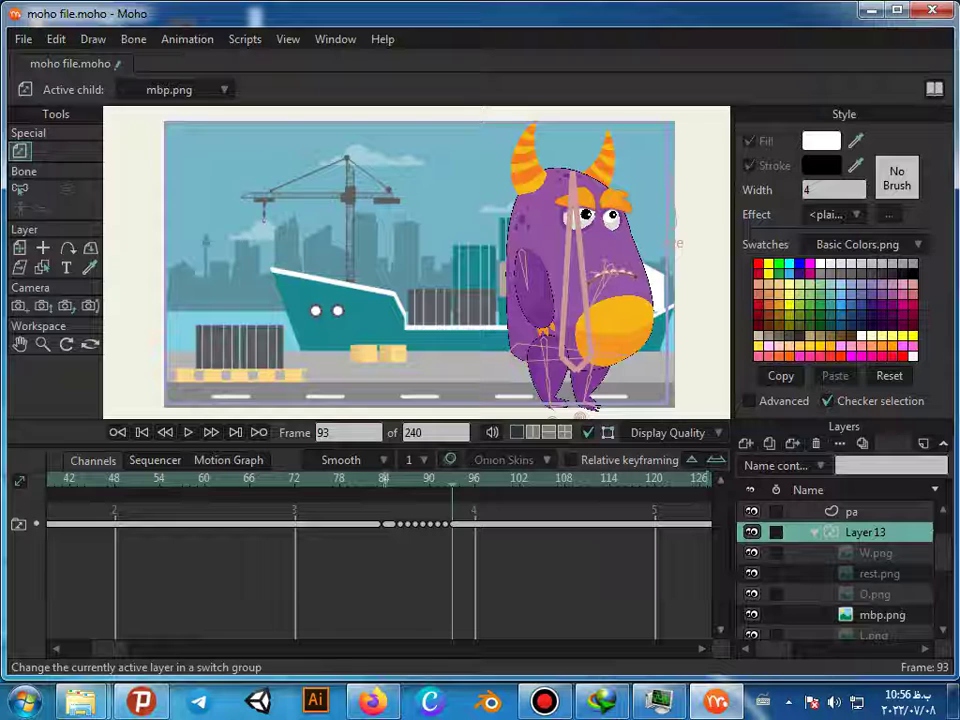
# Step: Switch the Layer 13 mouth to E.png at frame 94
pyautogui.press('Right')
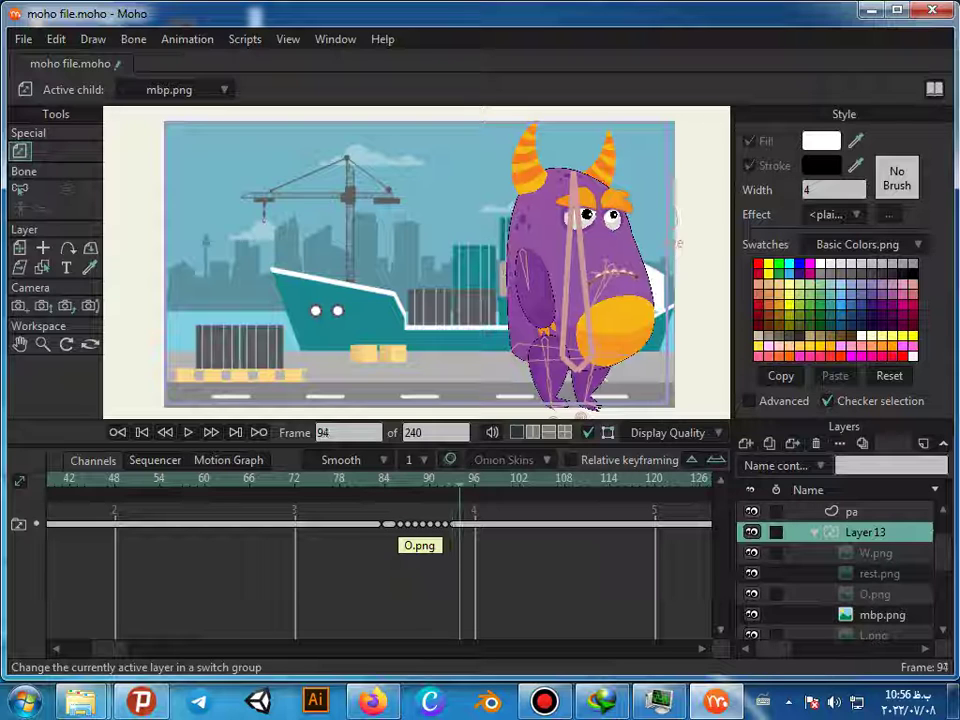
pyautogui.press('Left')
pyautogui.press('Right')
pyautogui.press('Right')
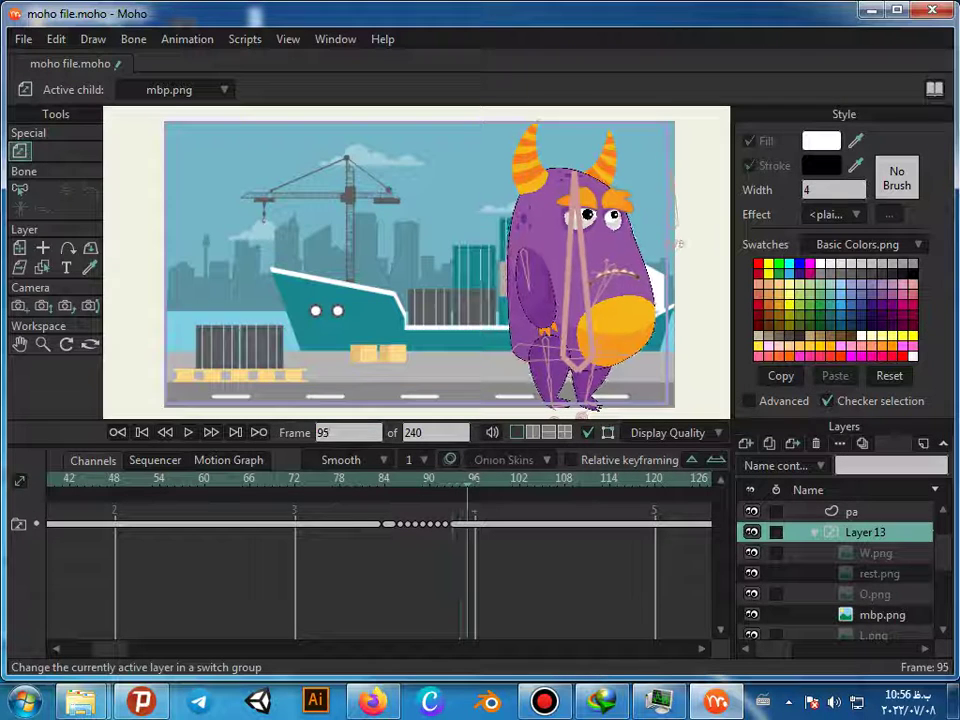
pyautogui.press('Left')
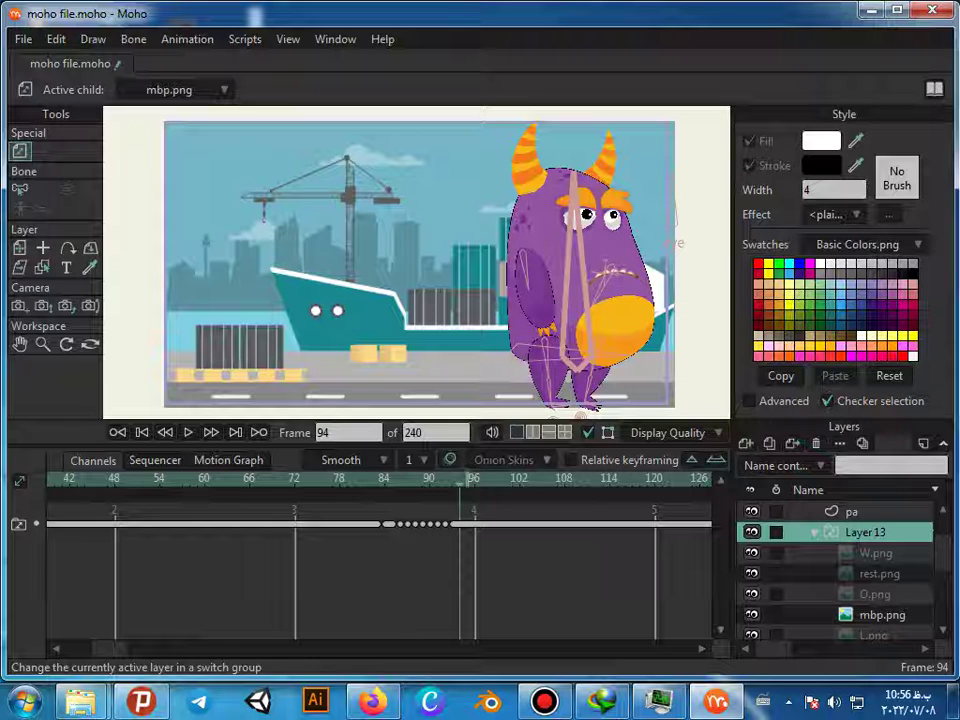
pyautogui.rightClick(820, 532)
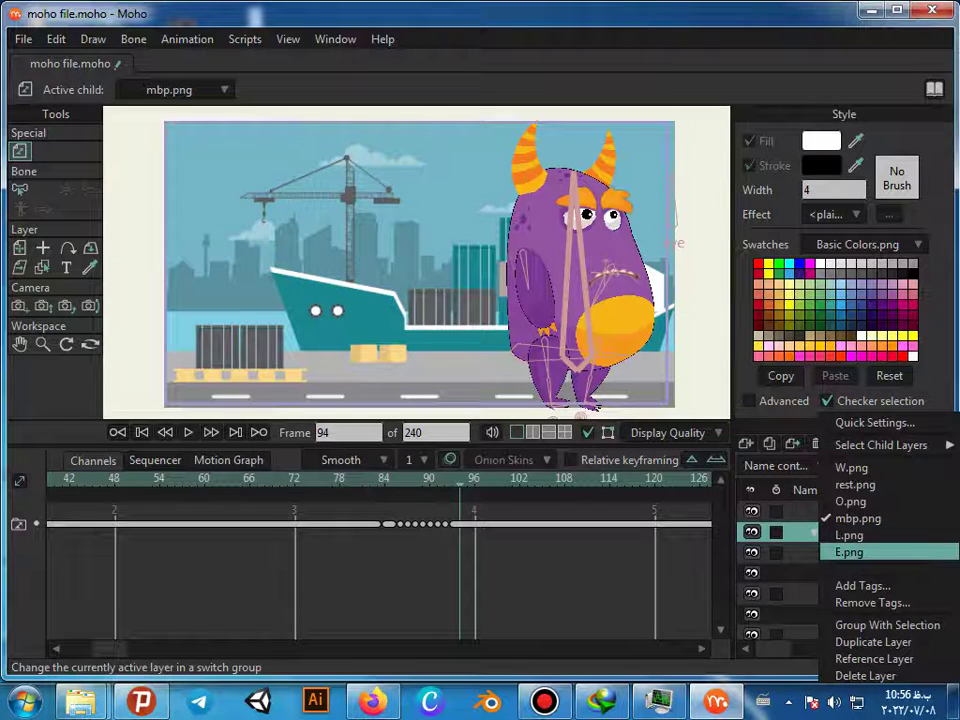
pyautogui.click(848, 552)
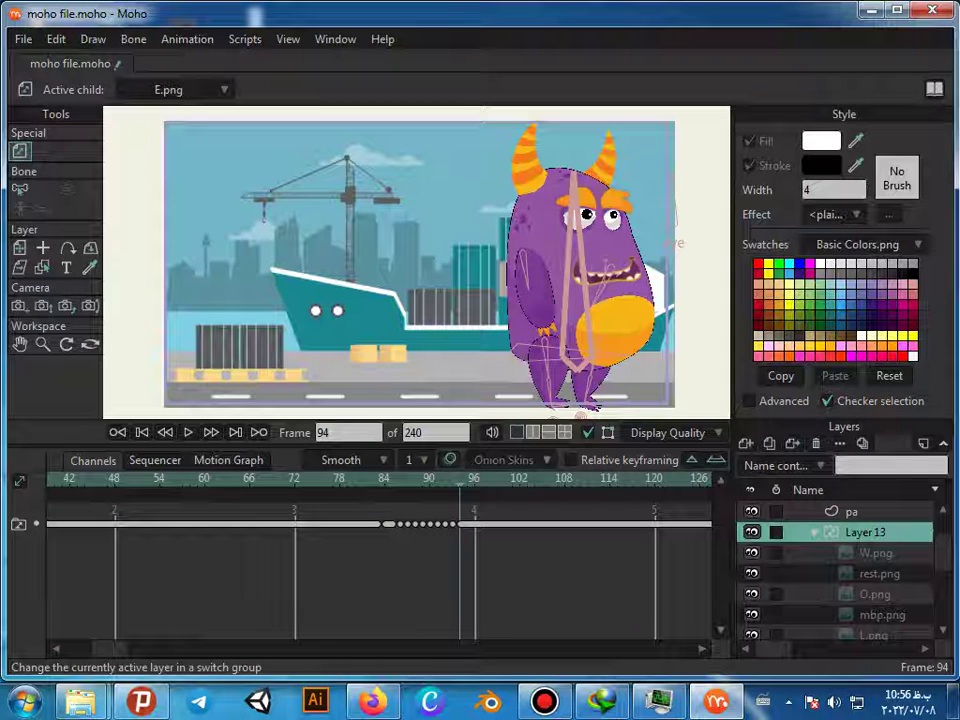
# Step: Switch the Layer 13 mouth to W.png at frame 95 and to rest.png at frame 96
pyautogui.press('Right')
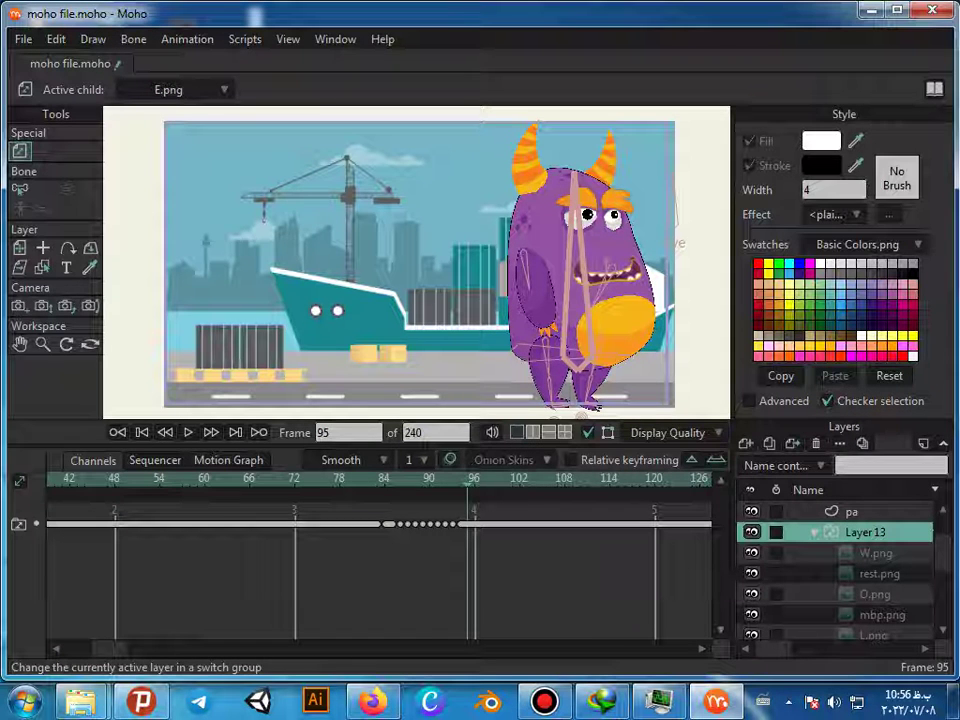
pyautogui.rightClick(820, 532)
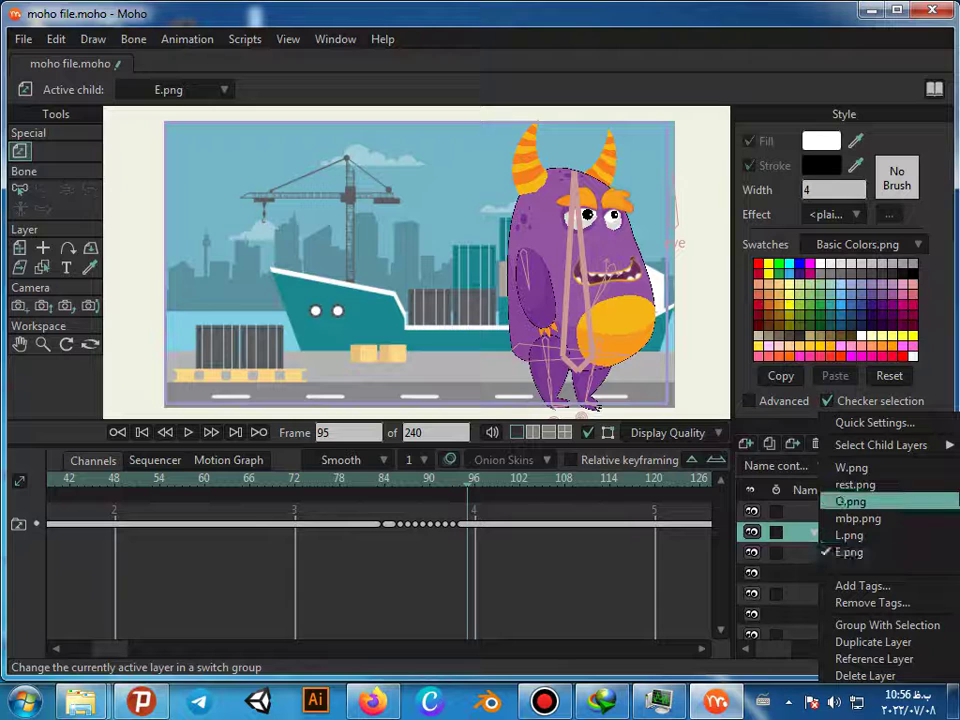
pyautogui.click(850, 467)
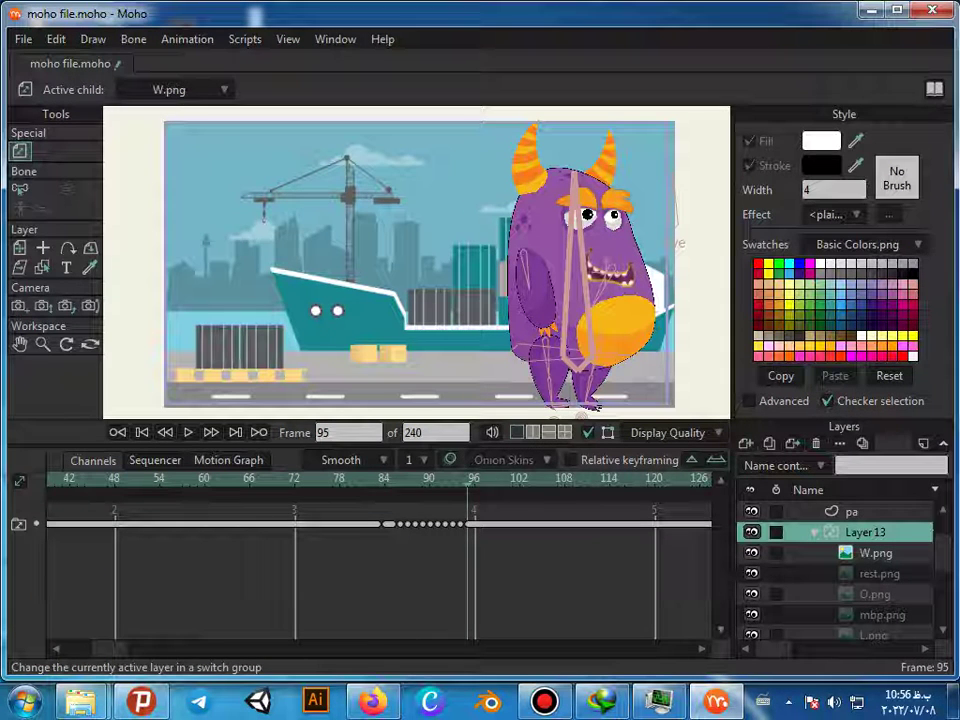
pyautogui.hotkey('ctrl', 'Right')
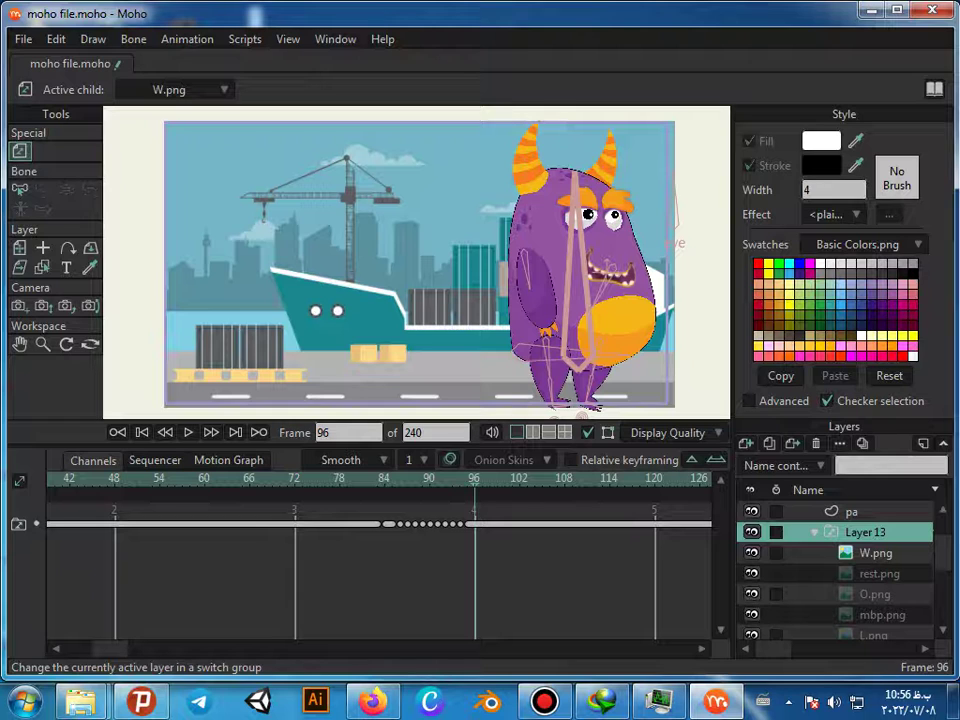
pyautogui.rightClick(862, 533)
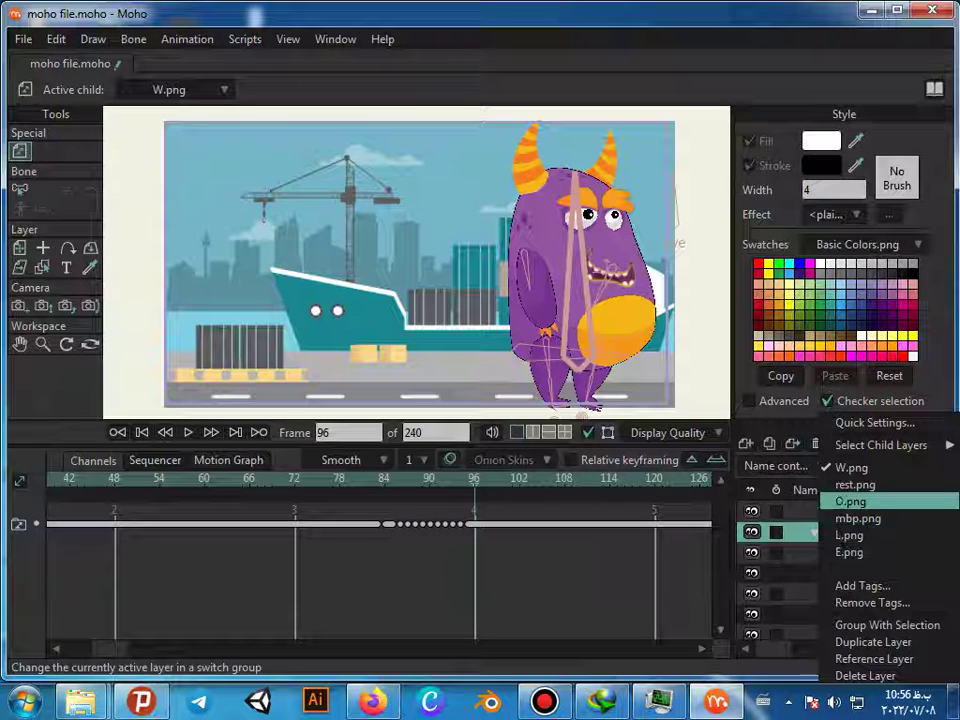
pyautogui.click(855, 484)
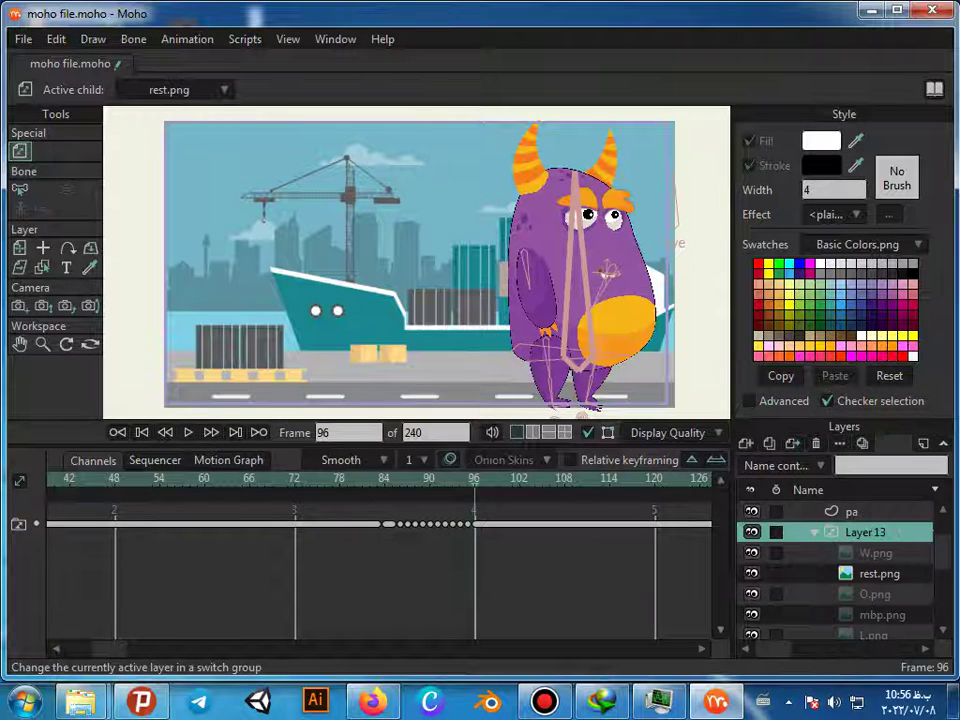
# Step: Switch the Layer 13 mouth to O.png at frame 97 and to L.png at frame 98
pyautogui.hotkey('ctrl', 'Right')
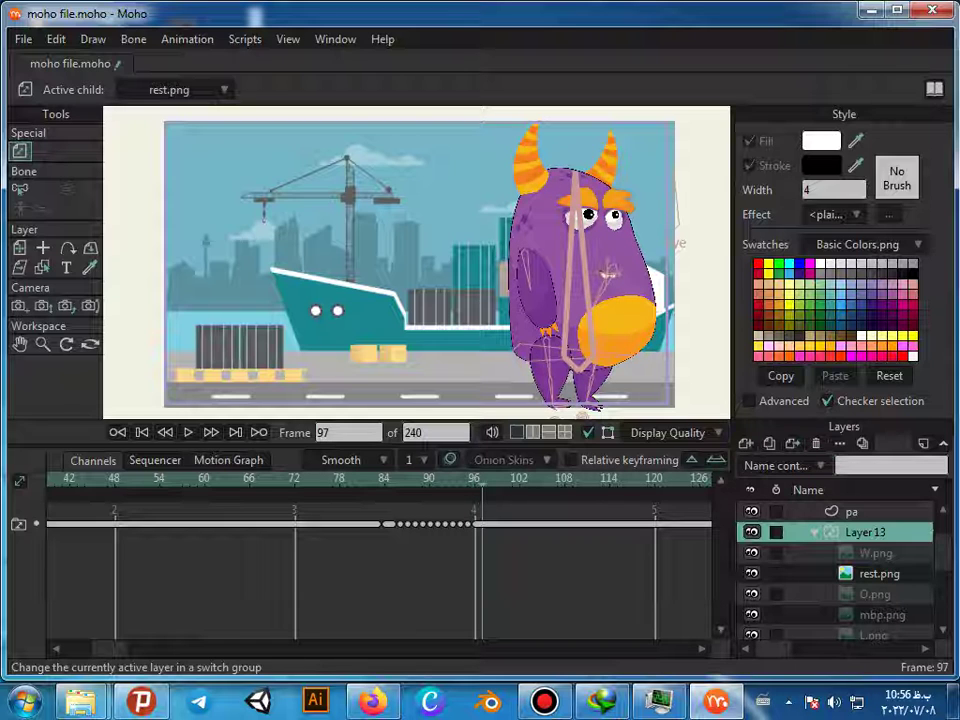
pyautogui.hotkey('ctrl', 'Left')
pyautogui.hotkey('ctrl', 'Right')
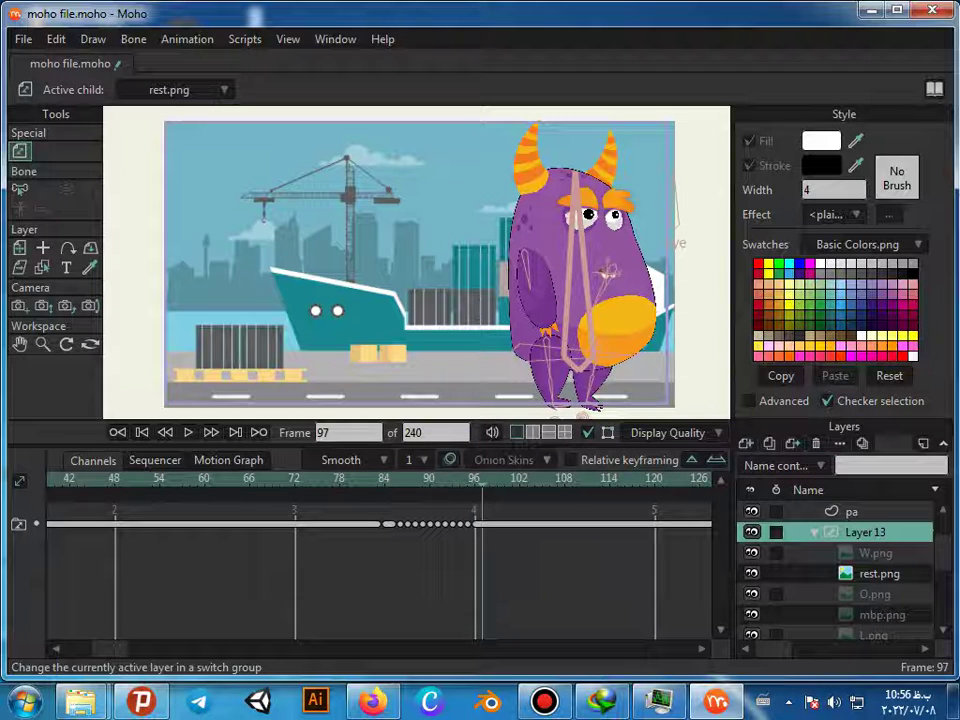
pyautogui.rightClick(818, 532)
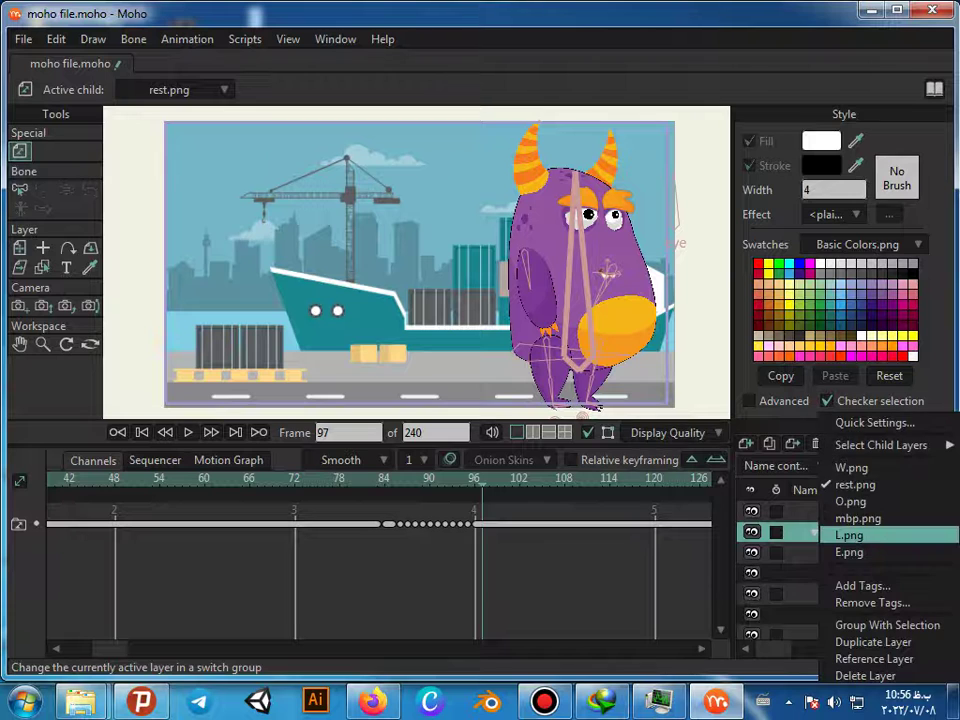
pyautogui.click(850, 501)
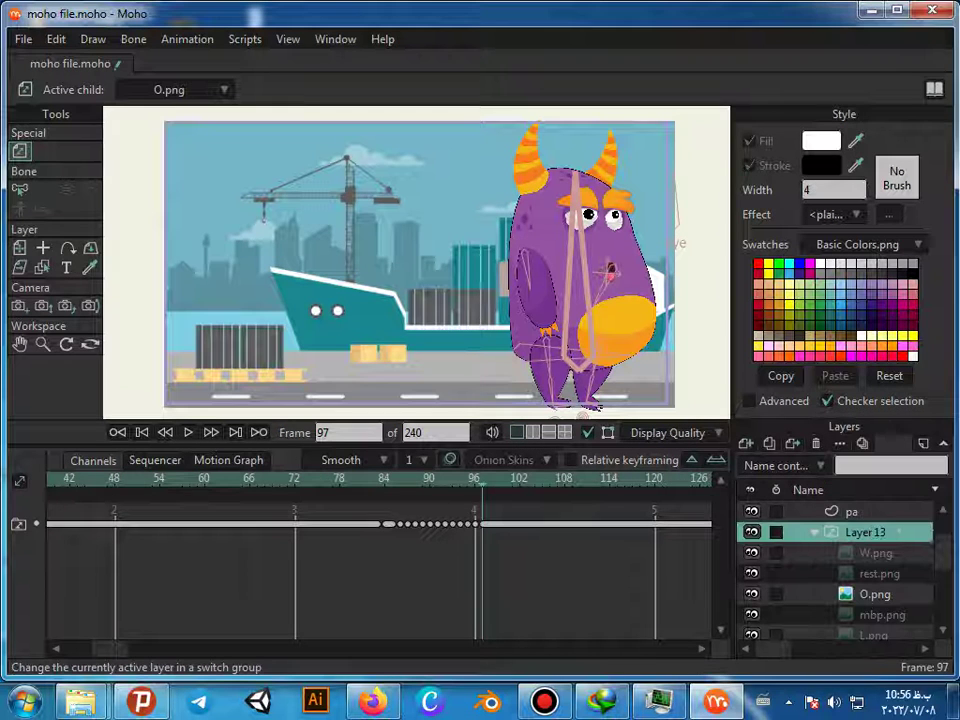
pyautogui.press('Right')
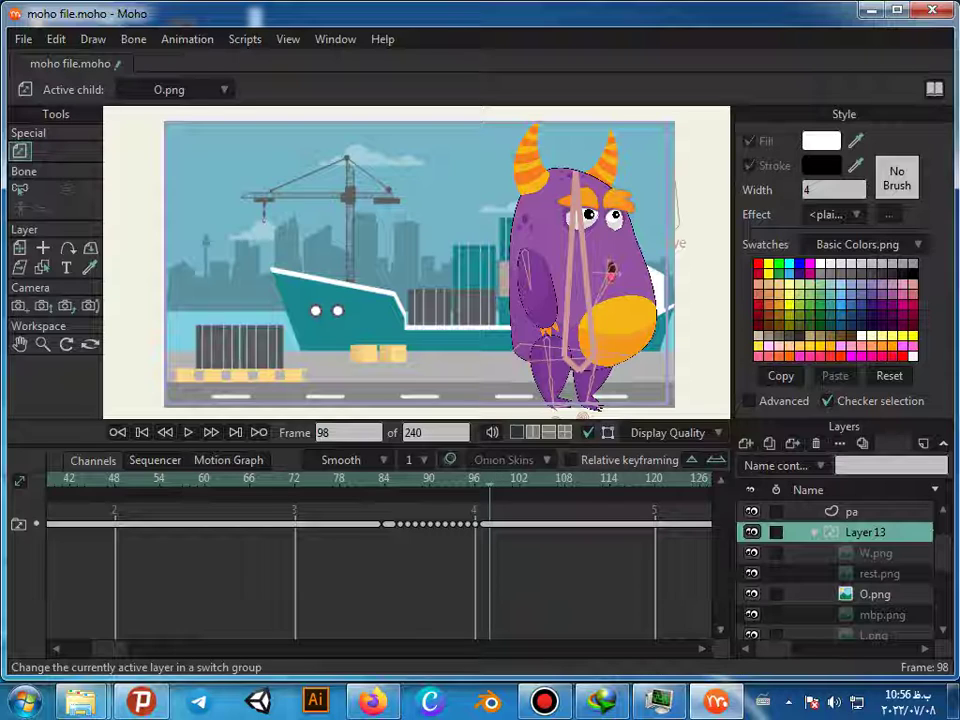
pyautogui.rightClick(866, 533)
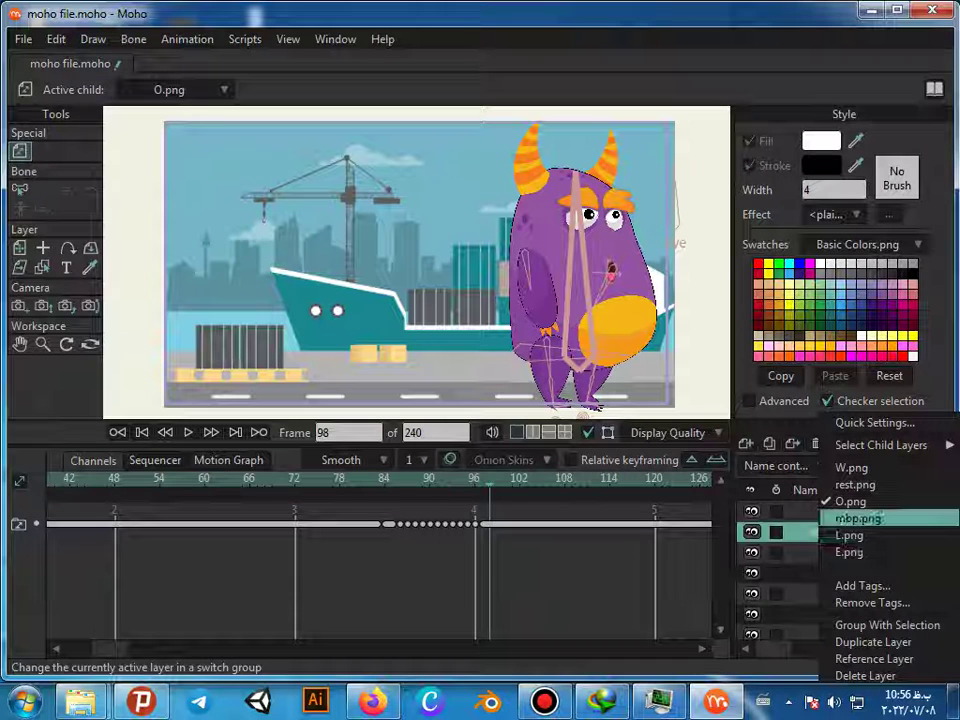
pyautogui.click(849, 535)
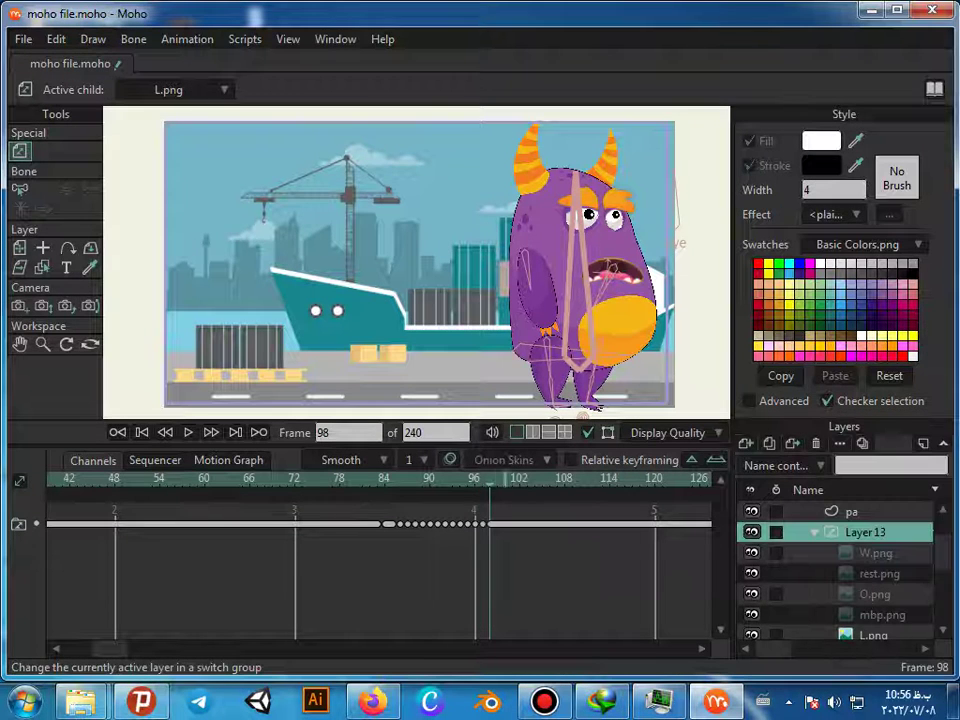
# Step: Switch the Layer 13 mouth to E.png at frame 99 and to W.png at frame 100
pyautogui.hotkey('ctrl', 'Right')
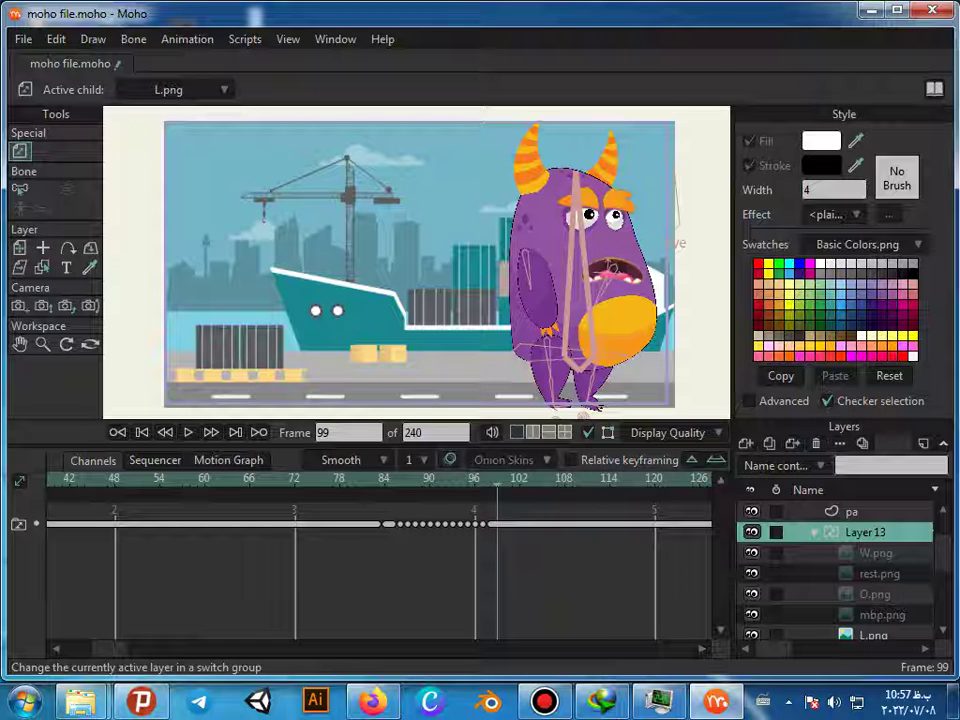
pyautogui.rightClick(790, 532)
pyautogui.click(790, 553)
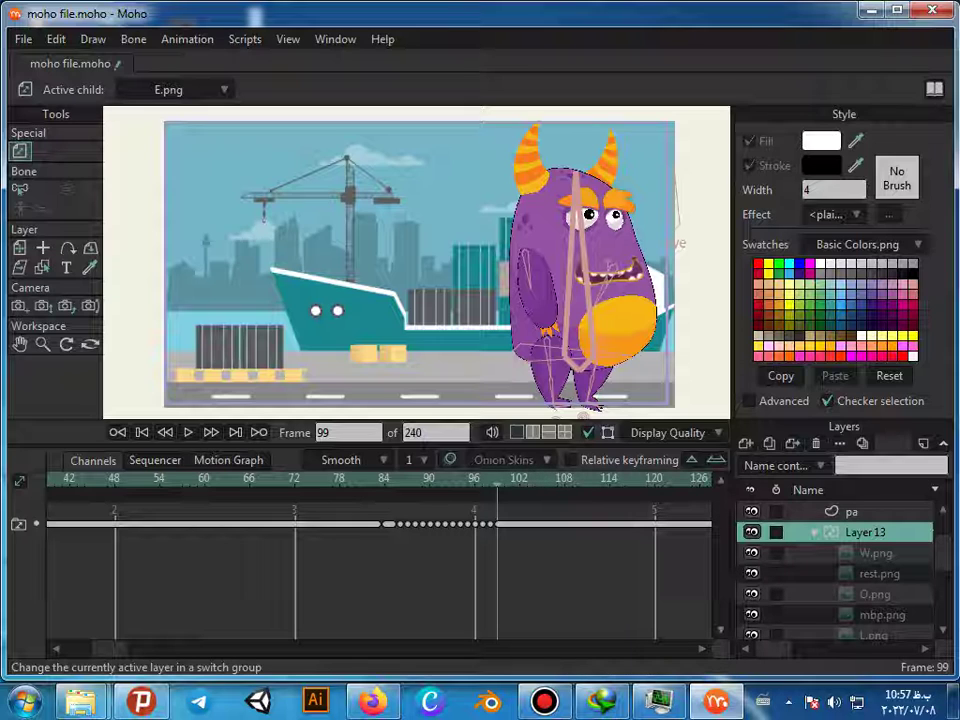
pyautogui.press('Right')
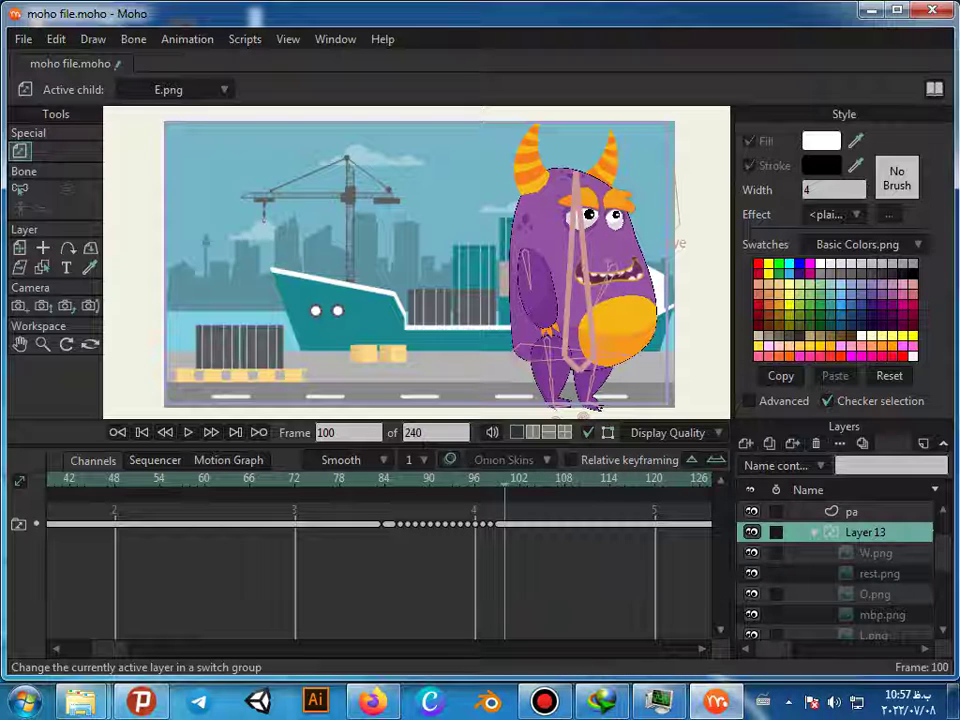
pyautogui.rightClick(818, 532)
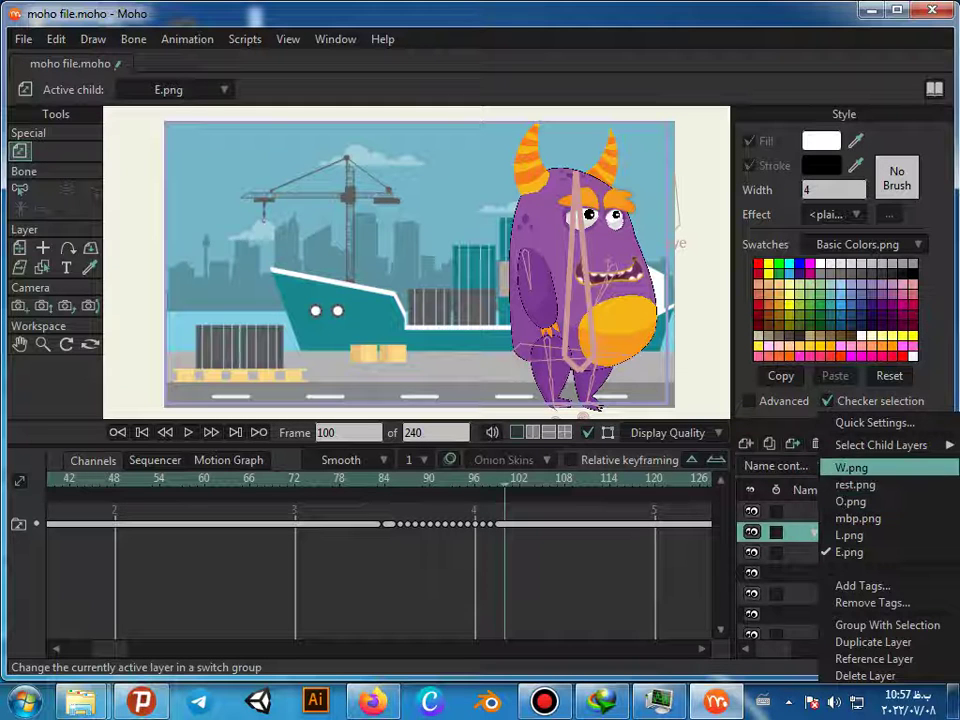
pyautogui.click(851, 467)
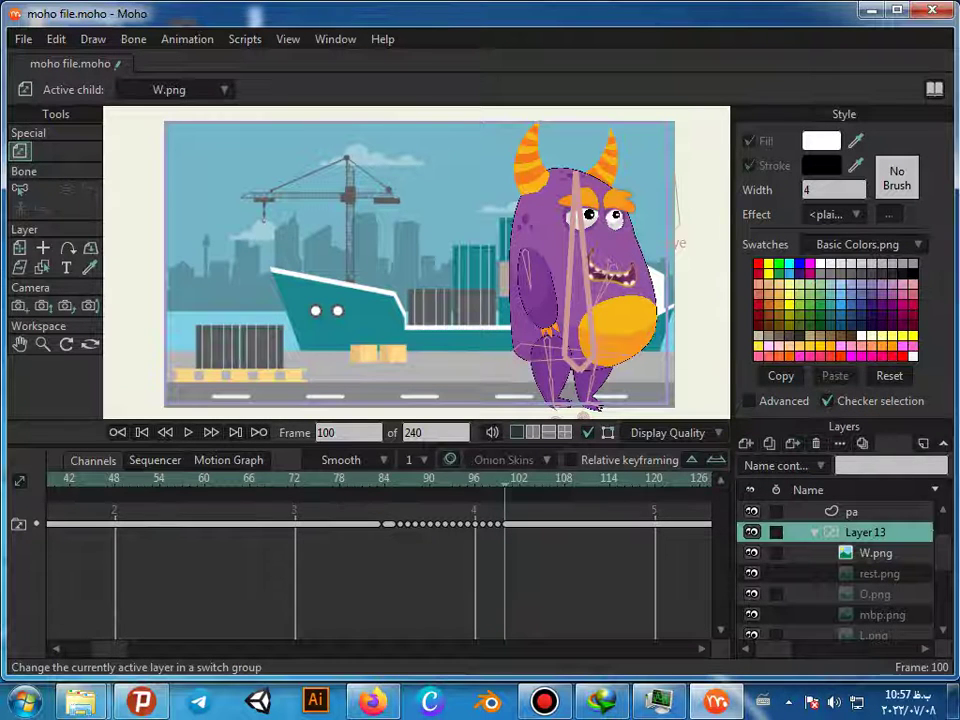
# Step: Step back and forth through the frames between about 80 and 100 to examine the mouth changes
pyautogui.press('Left')
pyautogui.press('Left')
pyautogui.press('Left')
pyautogui.press('Left')
pyautogui.press('Left')
pyautogui.press('Left')
pyautogui.press('Left')
pyautogui.press('Left')
pyautogui.press('Left')
pyautogui.press('Left')
pyautogui.press('Left')
pyautogui.press('Left')
pyautogui.press('Left')
pyautogui.press('Left')
pyautogui.press('Left')
pyautogui.press('Left')
pyautogui.press('Left')
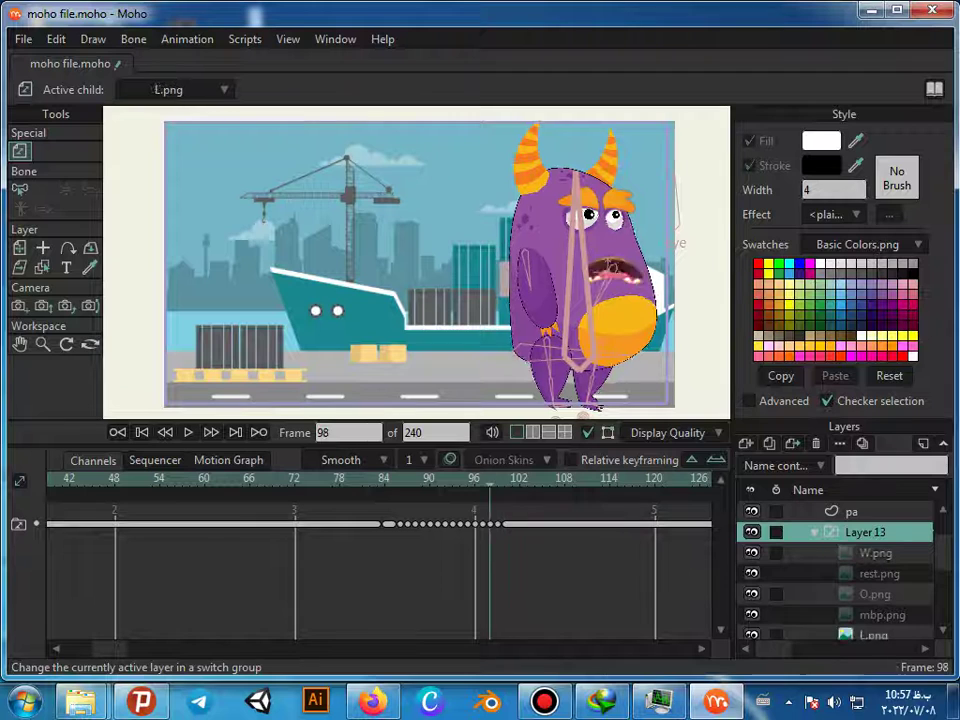
pyautogui.press('Left')
pyautogui.press('Left')
pyautogui.press('Left')
pyautogui.press('Left')
pyautogui.press('Left')
pyautogui.press('Left')
pyautogui.press('Right')
pyautogui.press('Right')
pyautogui.press('Right')
pyautogui.press('Right')
pyautogui.press('Right')
pyautogui.press('Right')
pyautogui.press('Right')
pyautogui.press('Right')
pyautogui.press('Right')
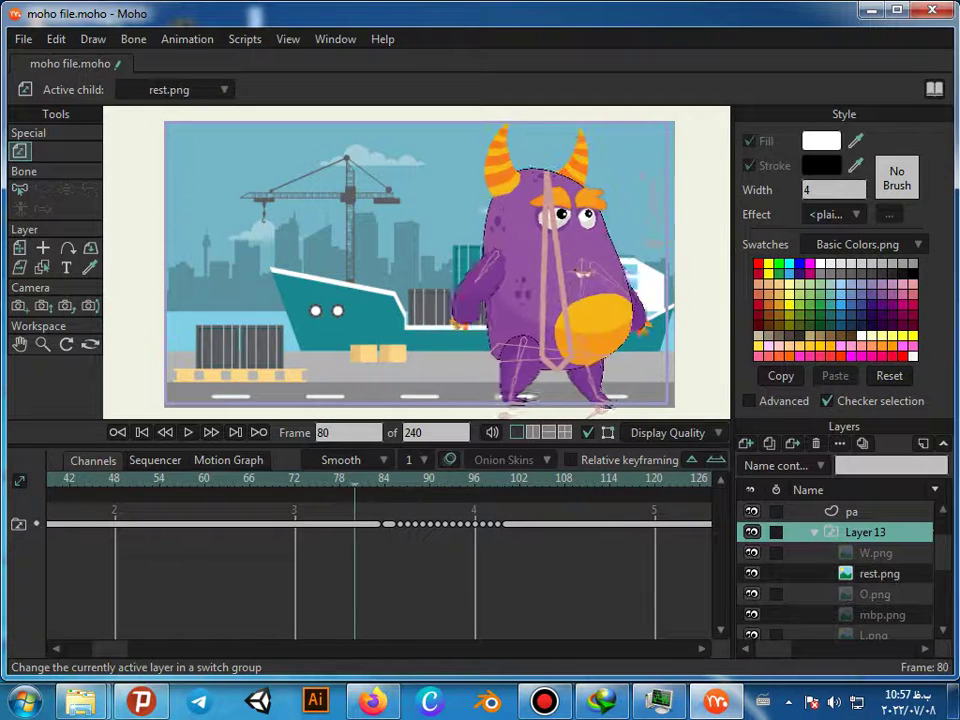
pyautogui.press('Left')
pyautogui.press('Left')
pyautogui.press('Left')
pyautogui.press('Left')
pyautogui.press('Left')
pyautogui.press('Left')
pyautogui.press('Right')
pyautogui.press('Right')
pyautogui.press('Right')
pyautogui.press('Right')
pyautogui.press('Right')
pyautogui.press('Right')
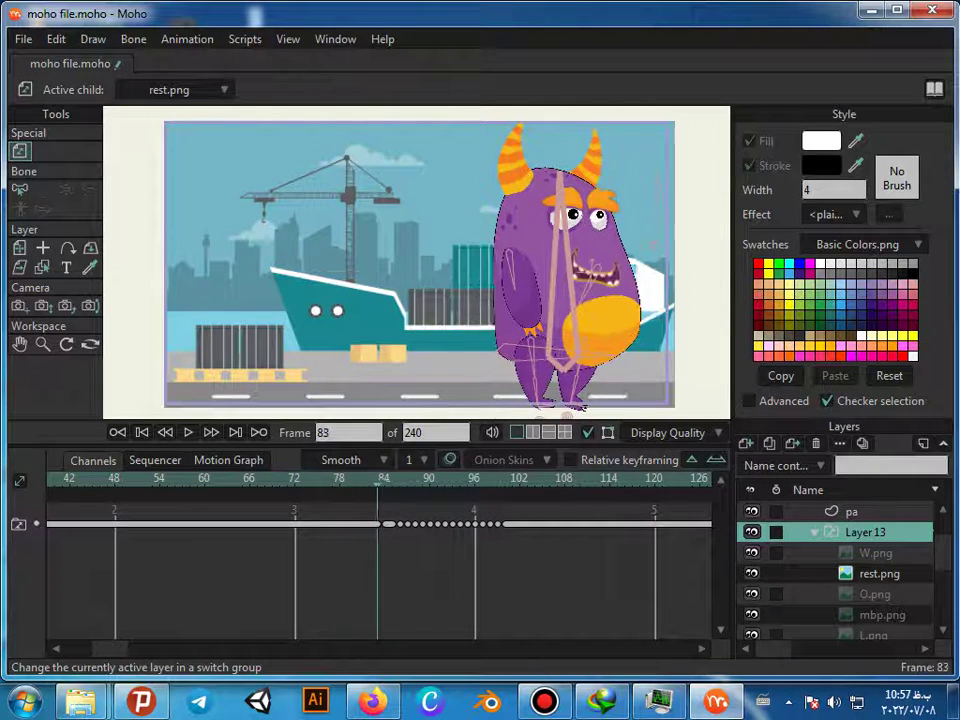
pyautogui.press('Right')
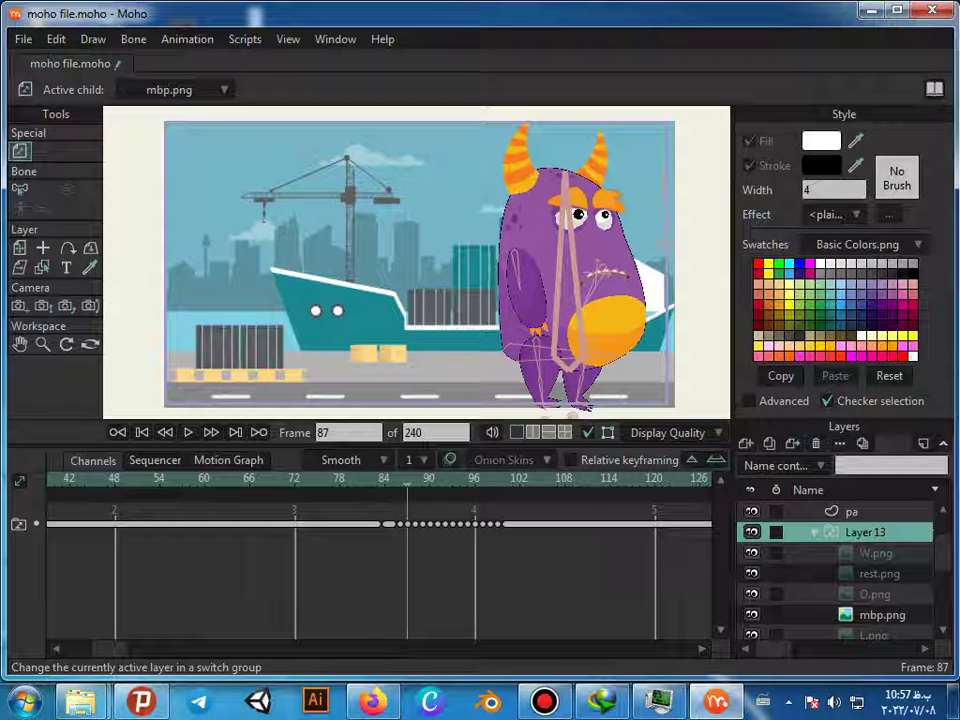
pyautogui.press('Left')
pyautogui.press('Left')
pyautogui.press('Left')
pyautogui.press('Left')
pyautogui.press('Left')
pyautogui.press('Left')
pyautogui.press('Left')
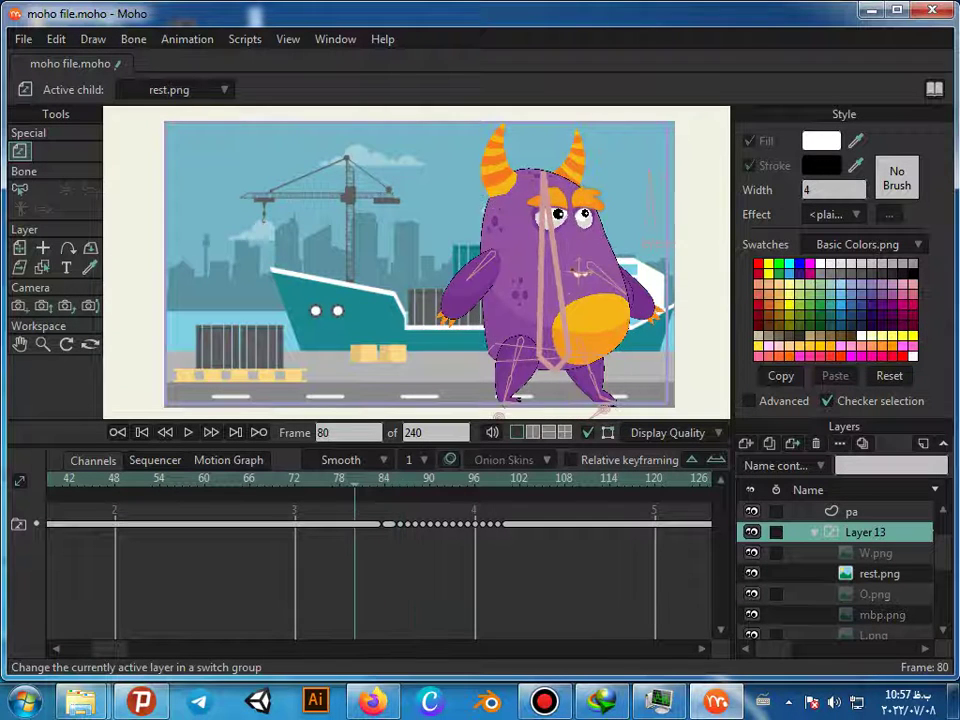
pyautogui.press('Right')
pyautogui.press('Right')
pyautogui.press('Right')
pyautogui.press('Right')
pyautogui.press('Right')
pyautogui.press('Right')
pyautogui.press('Right')
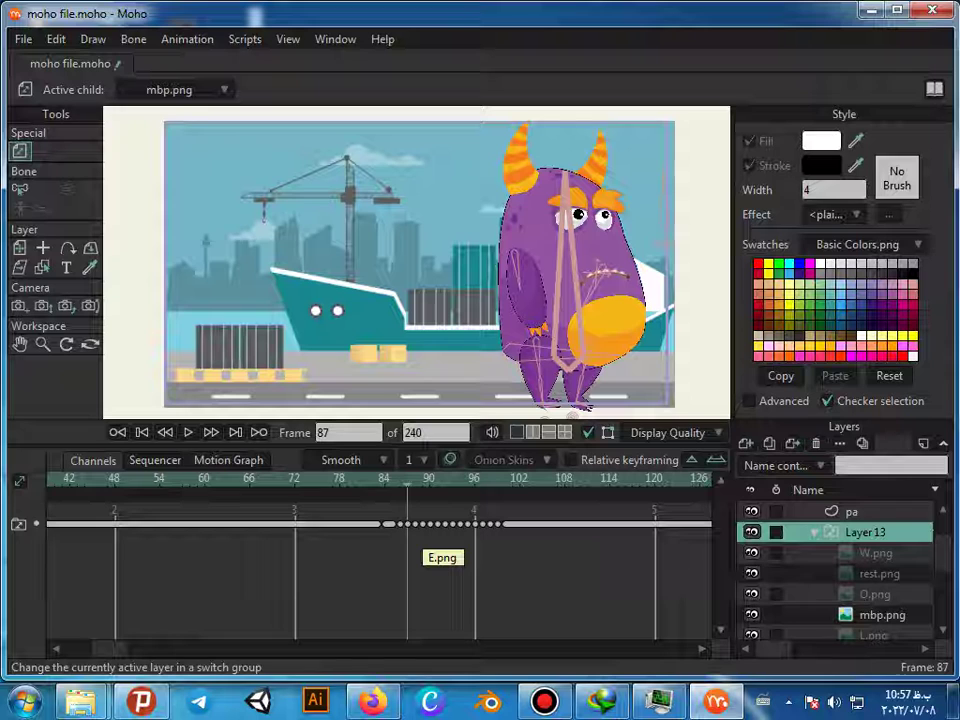
# Step: Pose the Layer 6 bones at frame 87 with the near arm swung forward, the feet together and the body leaning forward
pyautogui.scroll(1, 903, 615)
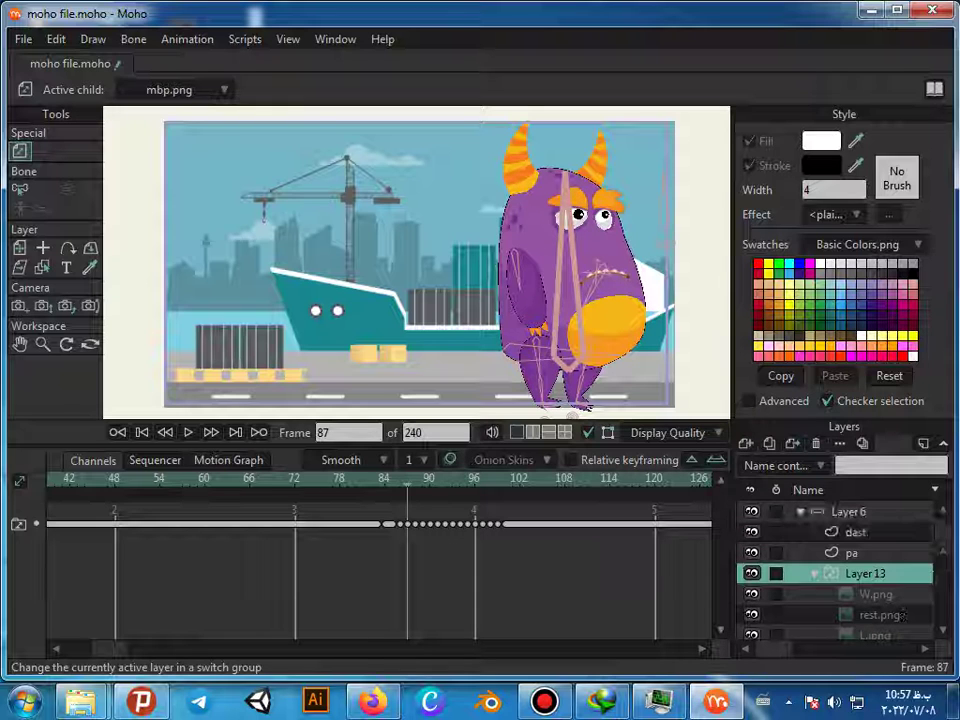
pyautogui.click(848, 511)
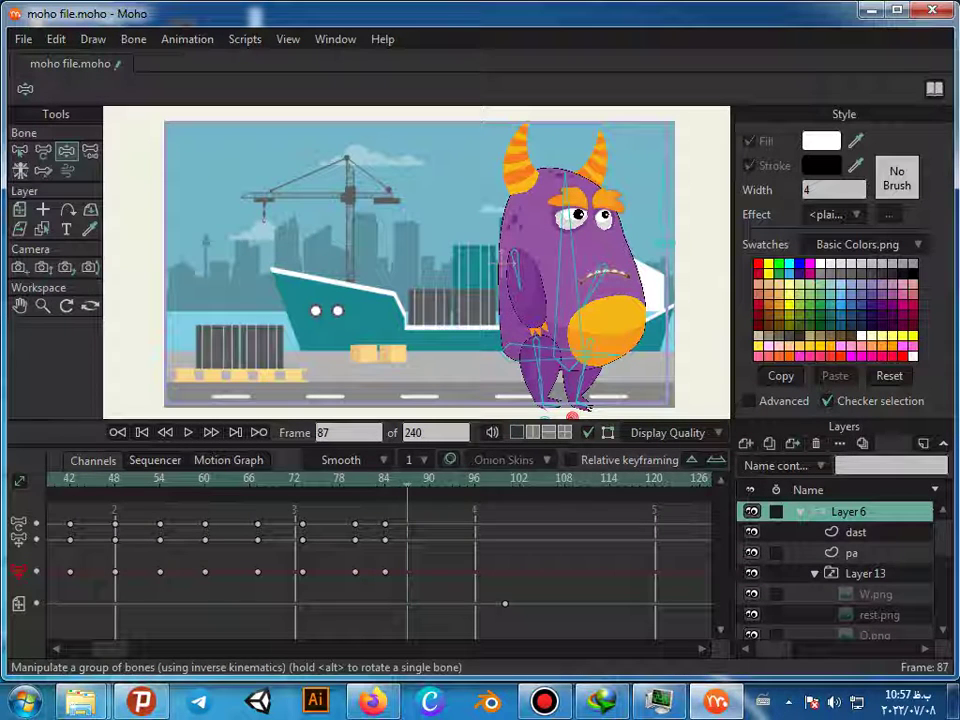
pyautogui.moveTo(519, 284); pyautogui.dragTo(578, 303)
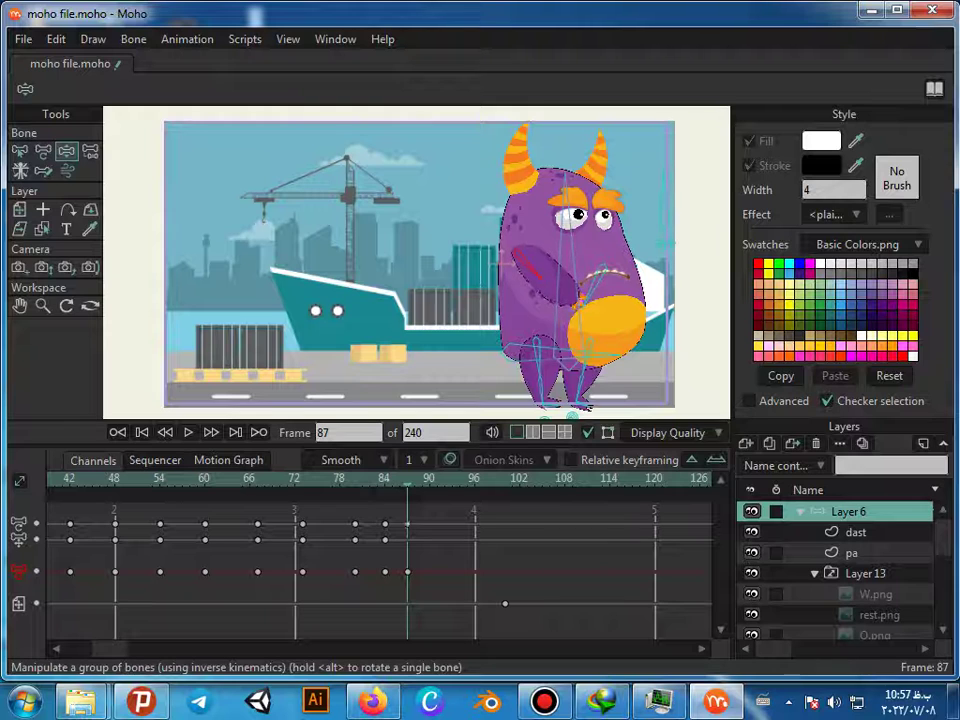
pyautogui.moveTo(545, 418); pyautogui.dragTo(559, 417)
pyautogui.moveTo(572, 416); pyautogui.dragTo(543, 420)
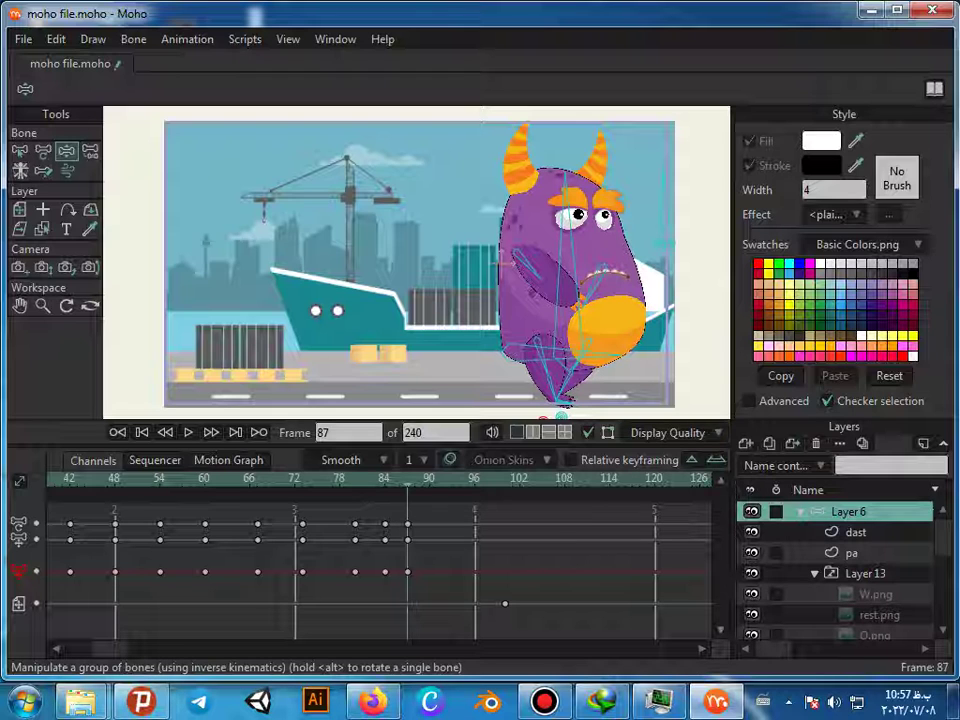
pyautogui.moveTo(566, 180); pyautogui.dragTo(585, 184)
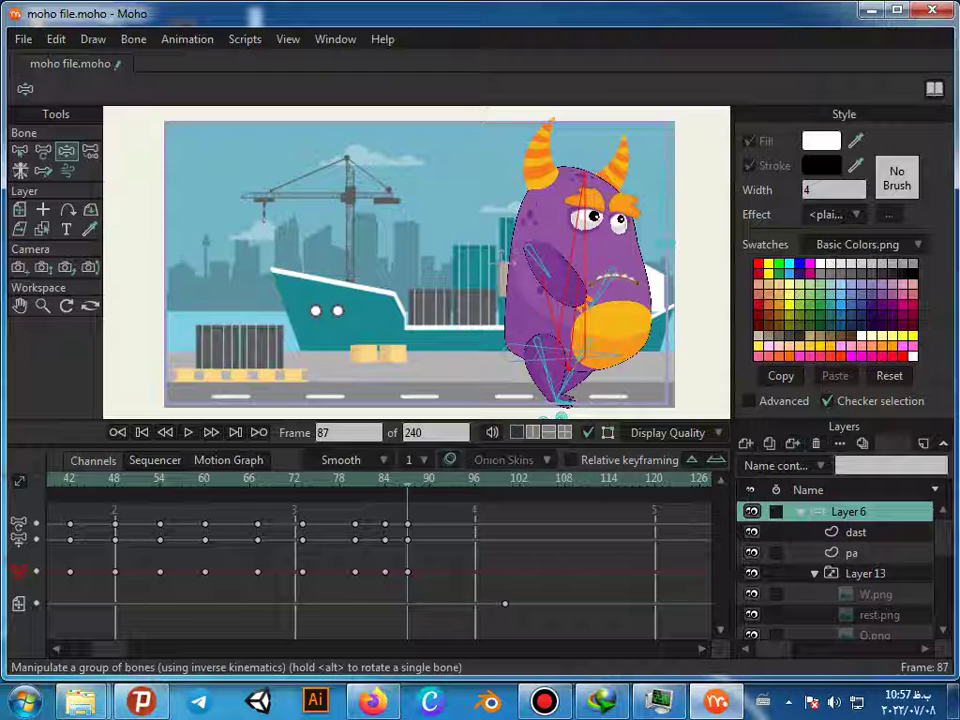
# Step: Pose the Layer 6 bones at frame 92 in a stride, with the legs apart, near arm swung back and far arm forward
pyautogui.press('Right')
pyautogui.press('Right')
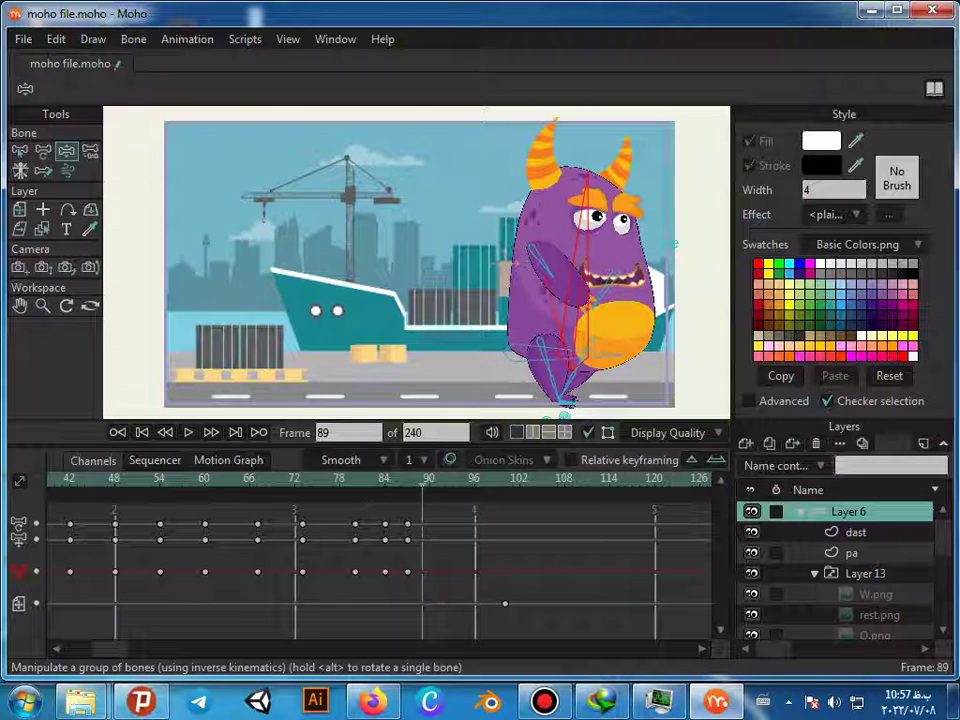
pyautogui.hotkey('ctrl', 'Right')
pyautogui.hotkey('ctrl', 'Right')
pyautogui.hotkey('ctrl', 'Right')
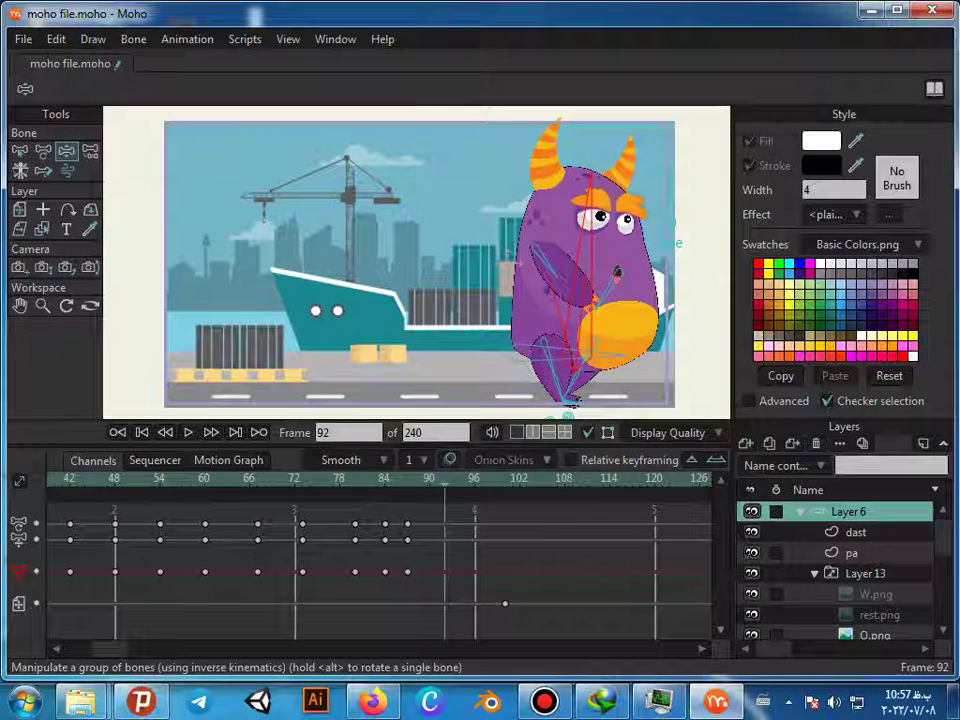
pyautogui.moveTo(549, 267); pyautogui.dragTo(481, 297)
pyautogui.moveTo(567, 412); pyautogui.dragTo(615, 397)
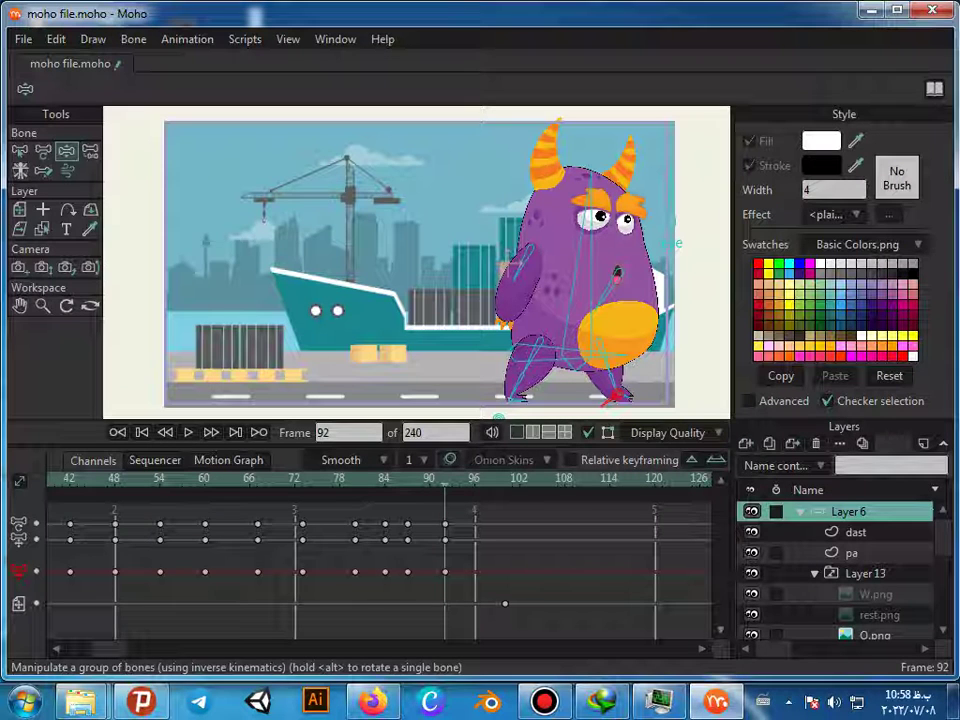
pyautogui.moveTo(601, 312); pyautogui.dragTo(661, 313)
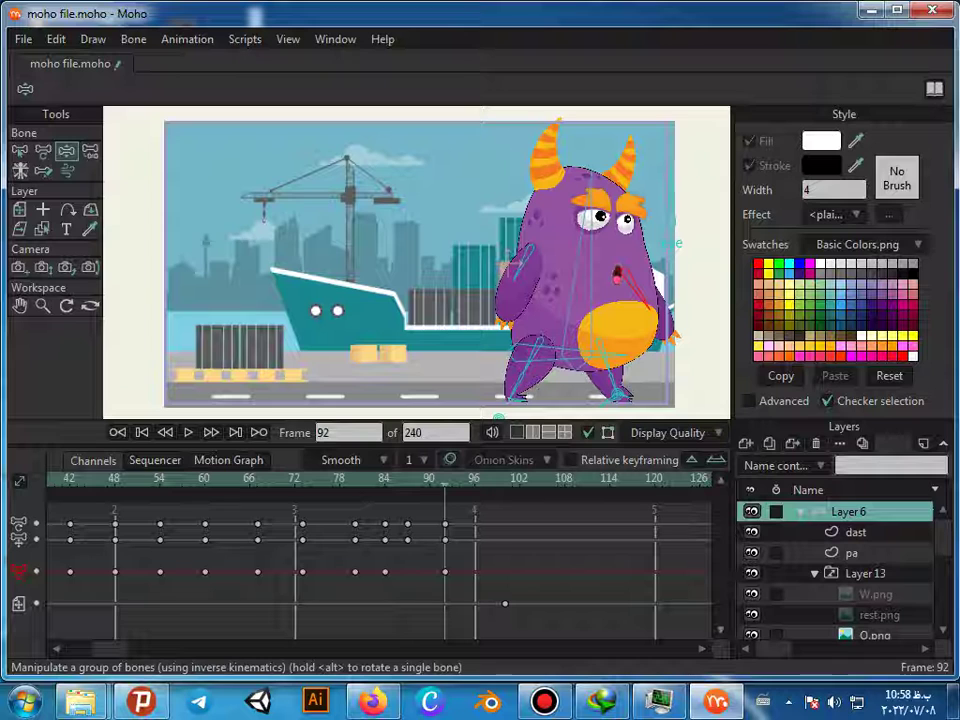
# Step: Step back and forth through the frames around the new bone poses to examine the body movement while talking
pyautogui.press('Right')
pyautogui.press('Right')
pyautogui.press('Right')
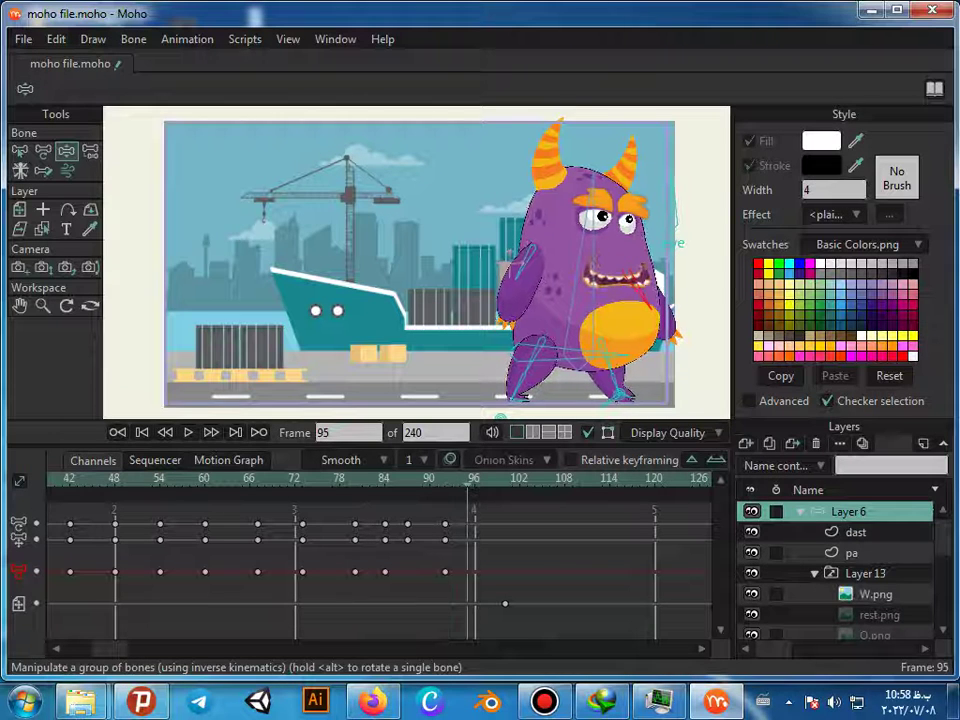
pyautogui.press('Left')
pyautogui.press('Left')
pyautogui.press('Left')
pyautogui.press('Left')
pyautogui.press('Left')
pyautogui.press('Left')
pyautogui.press('Left')
pyautogui.press('Left')
pyautogui.press('Left')
pyautogui.press('Left')
pyautogui.press('Left')
pyautogui.press('Left')
pyautogui.press('Left')
pyautogui.press('Left')
pyautogui.press('Left')
pyautogui.press('Right')
pyautogui.press('Right')
pyautogui.press('Right')
pyautogui.press('Right')
pyautogui.press('Right')
pyautogui.press('Right')
pyautogui.press('Right')
pyautogui.press('Right')
pyautogui.press('Right')
pyautogui.press('Right')
pyautogui.press('Right')
pyautogui.press('Right')
pyautogui.press('Right')
pyautogui.press('Right')
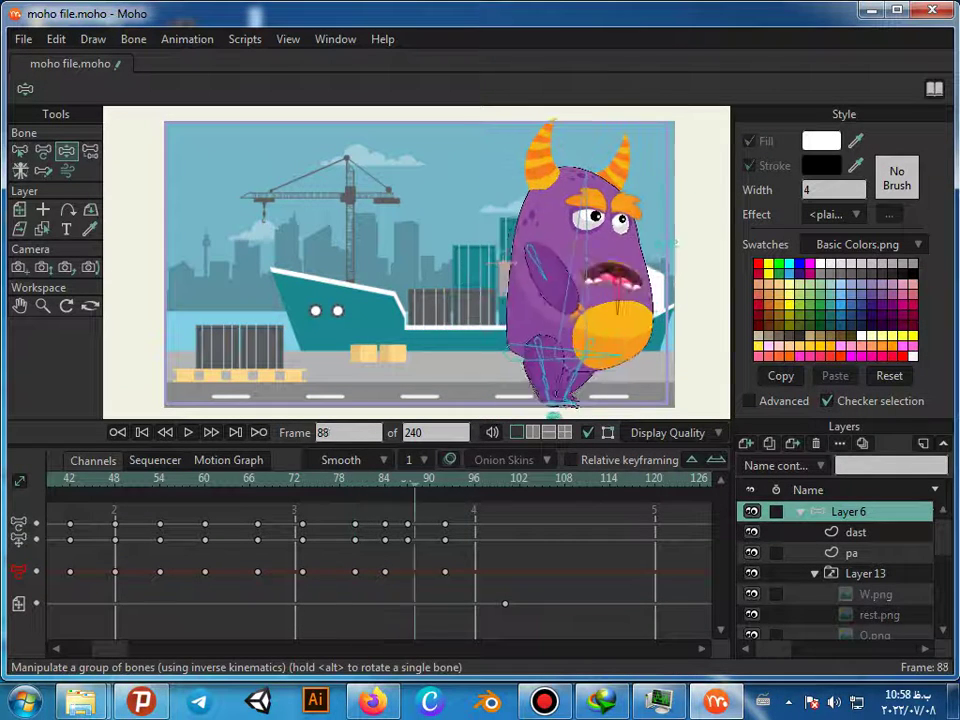
# Step: Pose the Layer 6 bones at frame 96 with the near arm forward, feet together and body leaning back, and return to frame 0
pyautogui.press('Right')
pyautogui.press('Right')
pyautogui.press('Right')
pyautogui.press('Left')
pyautogui.press('Left')
pyautogui.press('Left')
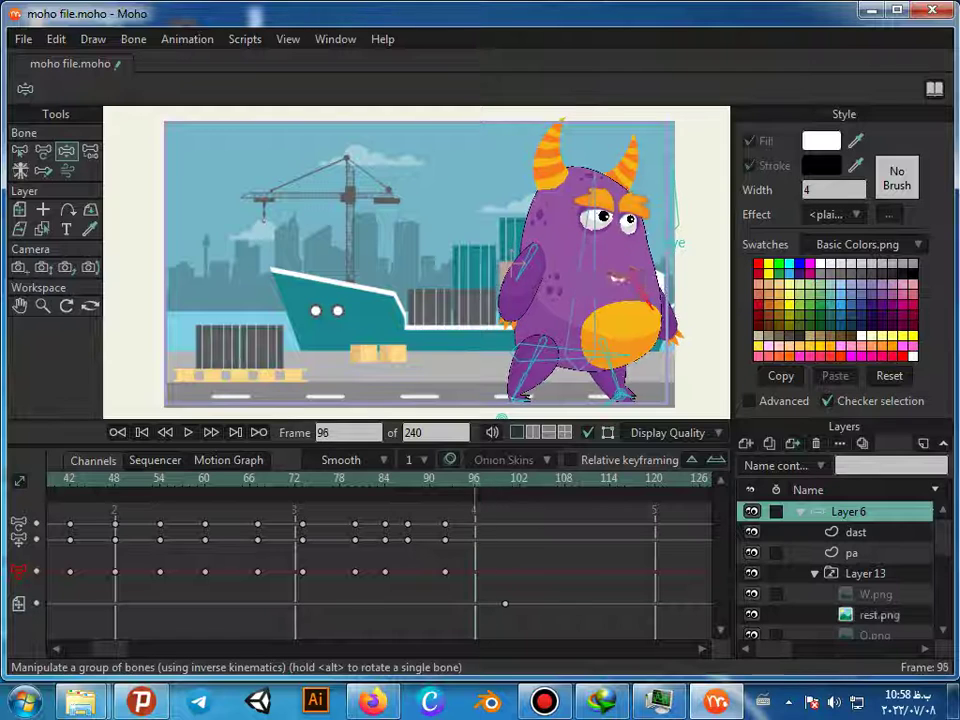
pyautogui.press('Right')
pyautogui.press('Right')
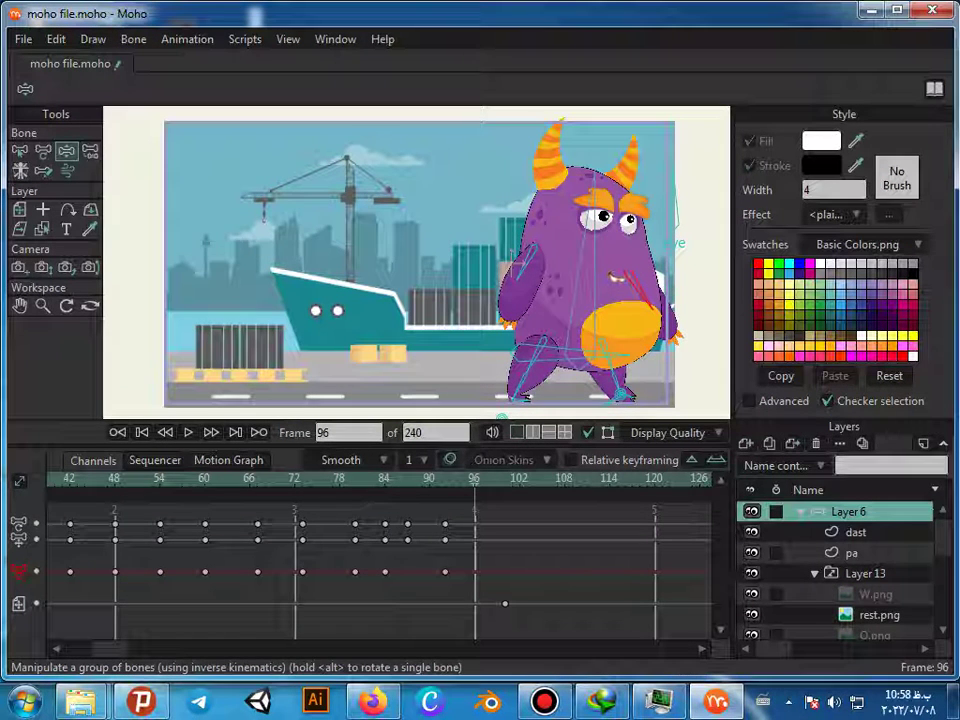
pyautogui.moveTo(518, 274); pyautogui.dragTo(552, 281)
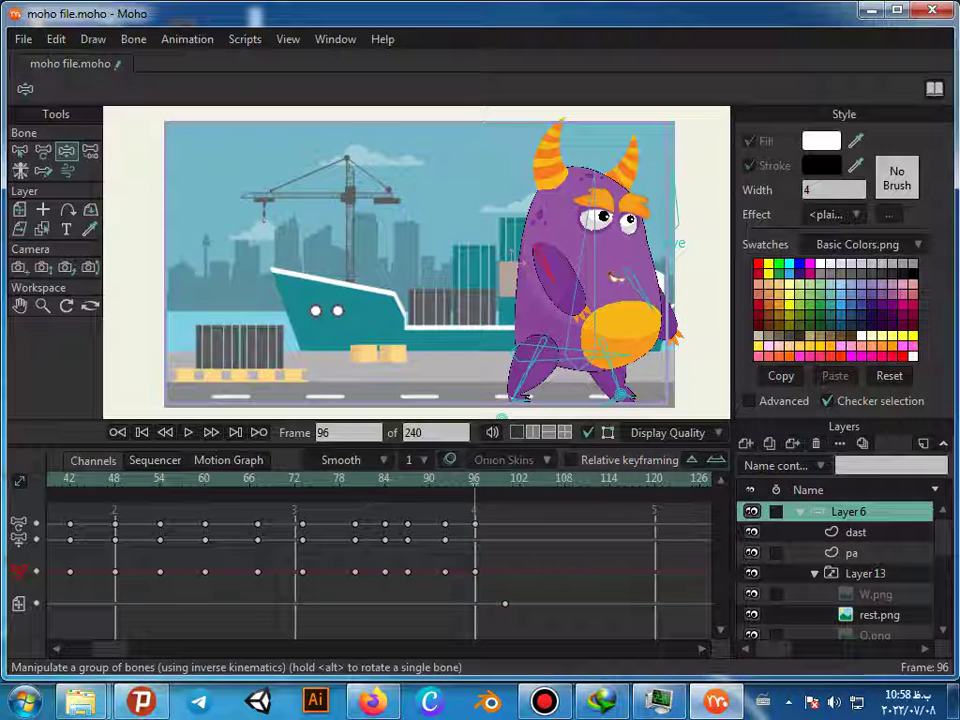
pyautogui.moveTo(654, 310); pyautogui.dragTo(619, 312)
pyautogui.moveTo(617, 397); pyautogui.dragTo(583, 412)
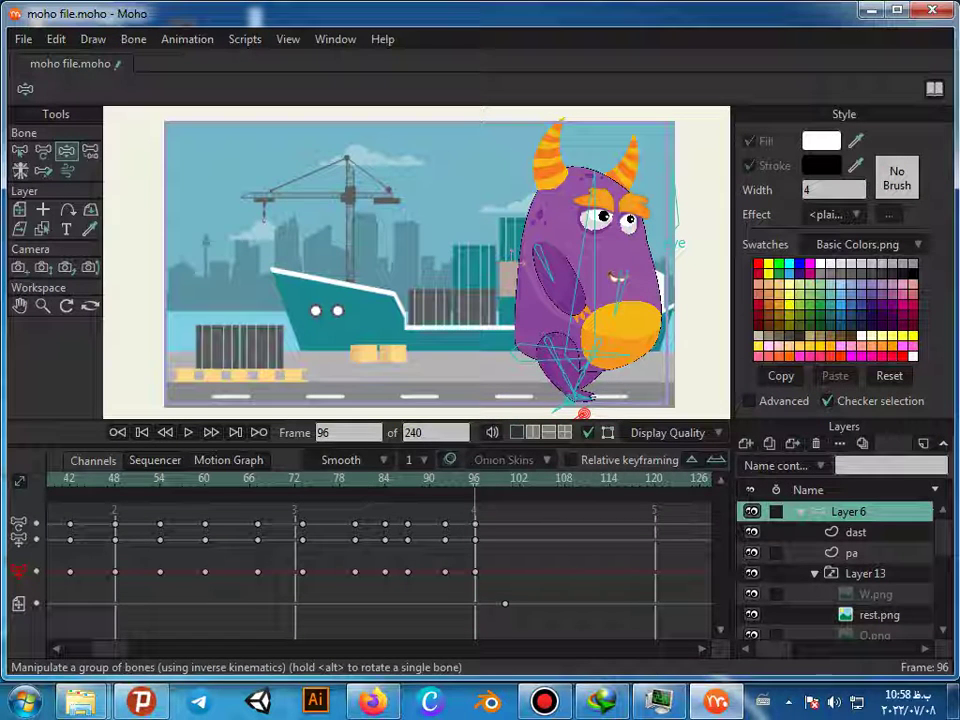
pyautogui.moveTo(594, 188); pyautogui.dragTo(555, 187)
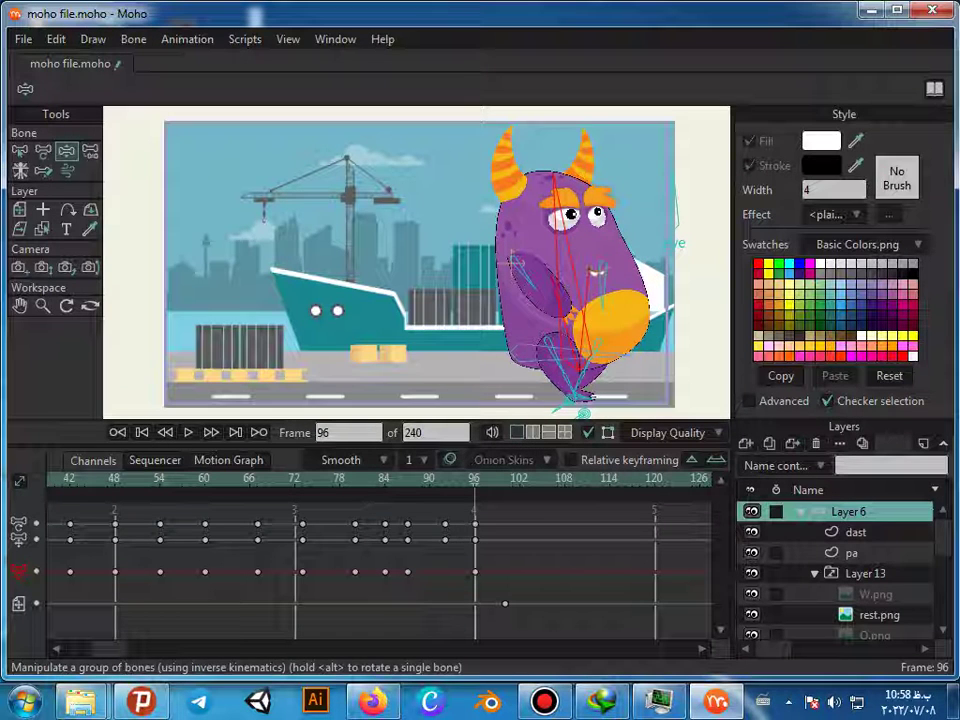
pyautogui.moveTo(474, 481); pyautogui.dragTo(54, 480)
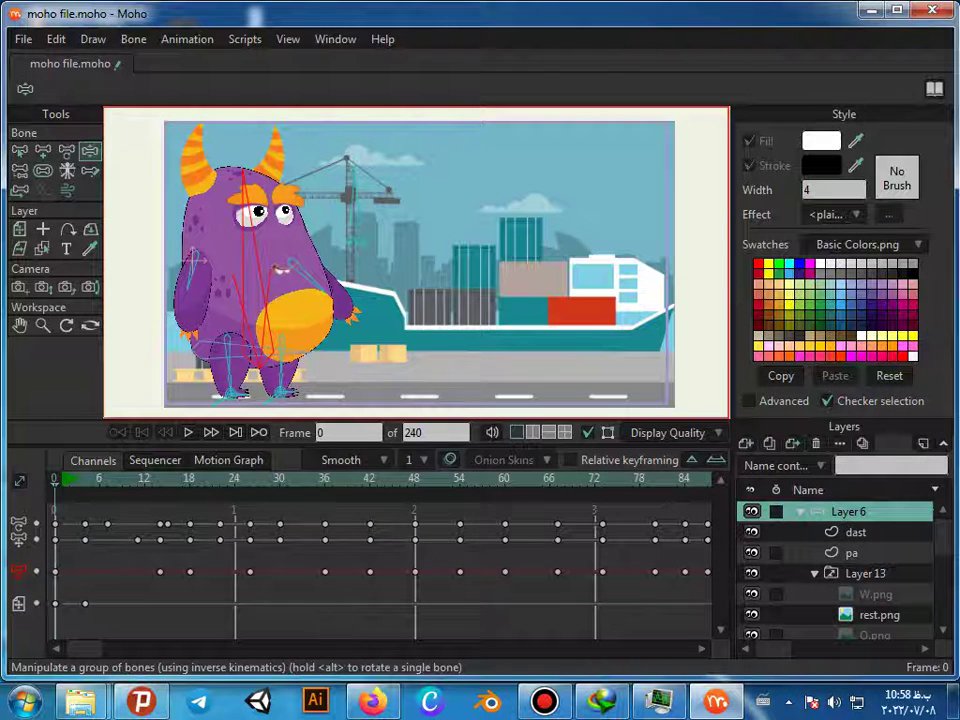
pyautogui.click(133, 39)
pyautogui.moveTo(187, 39)
pyautogui.press('Down')
pyautogui.press('Down')
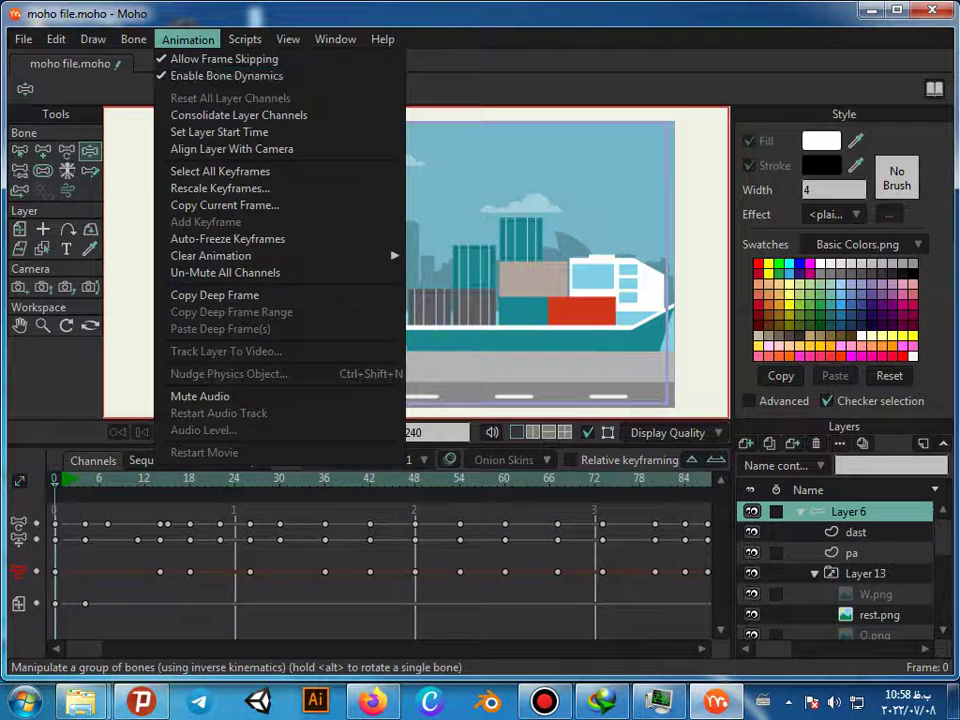
pyautogui.press('Down')
pyautogui.press('Down')
pyautogui.press('Down')
pyautogui.press('Down')
pyautogui.press('Down')
pyautogui.press('Down')
pyautogui.press('Down')
pyautogui.press('Down')
pyautogui.press('Up')
pyautogui.press('Up')
pyautogui.press('Down')
pyautogui.press('Down')
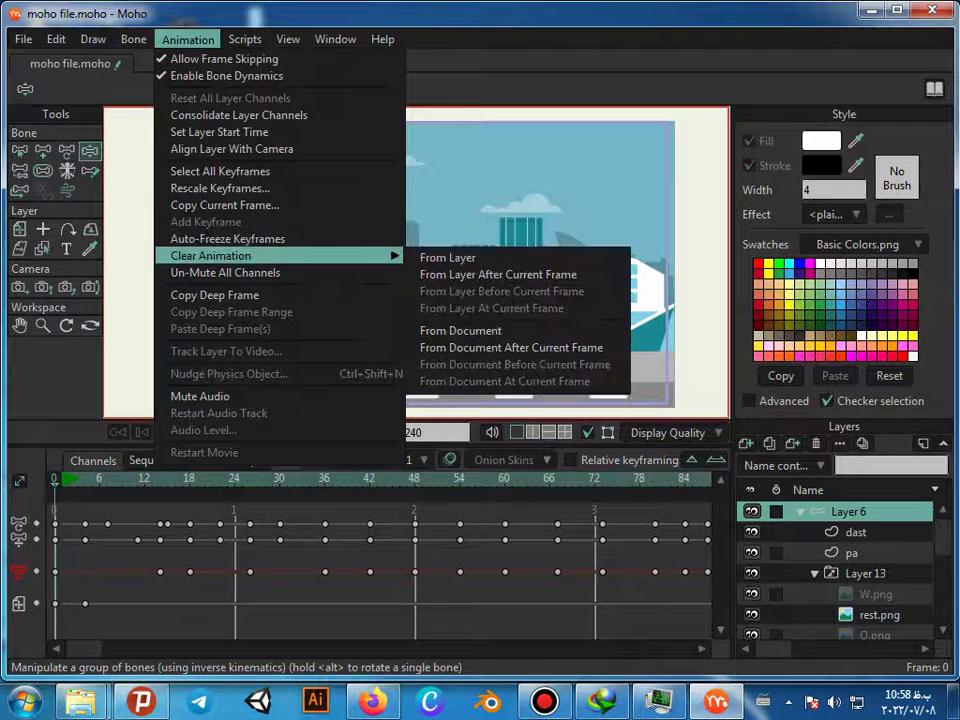
pyautogui.press('Up')
pyautogui.press('Up')
pyautogui.press('Up')
pyautogui.press('Up')
pyautogui.press('Up')
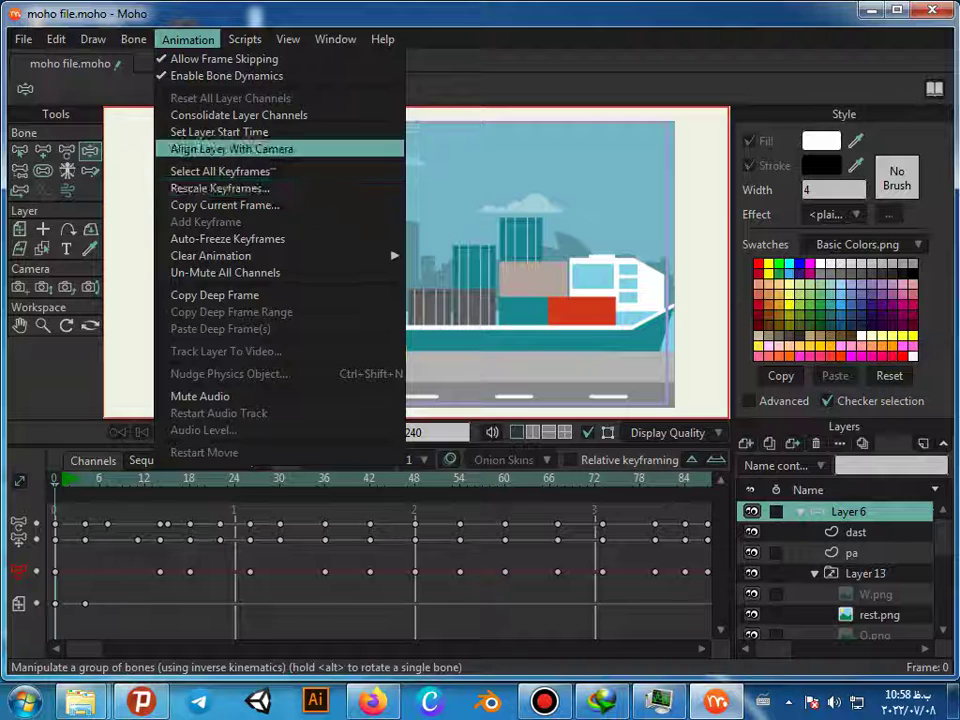
pyautogui.press('Down')
pyautogui.press('Down')
pyautogui.press('Down')
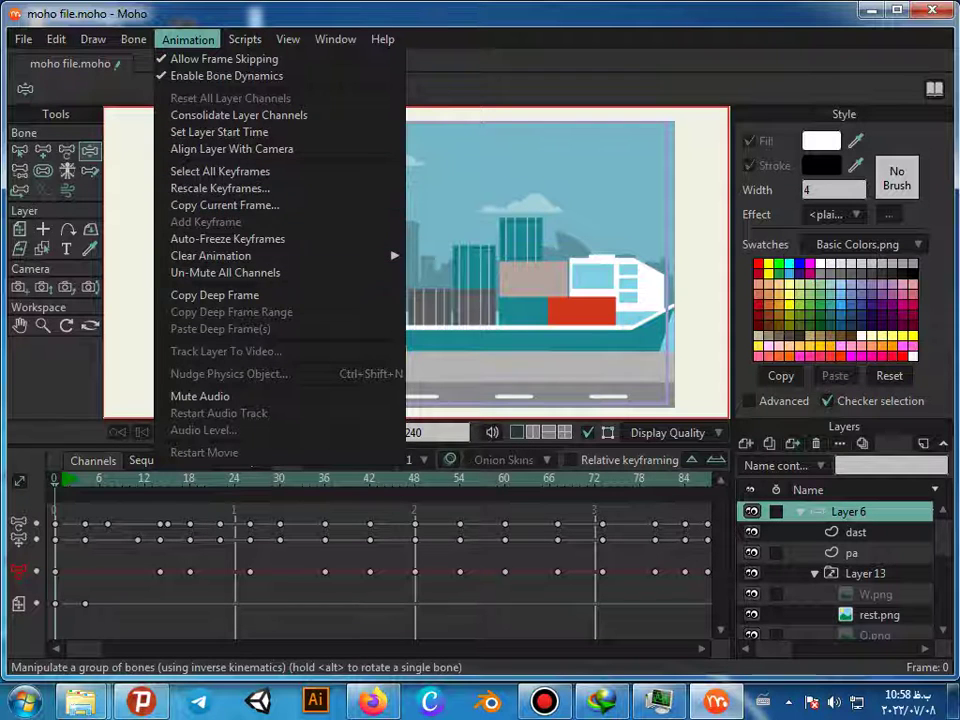
pyautogui.moveTo(240, 256)
pyautogui.press('Up')
pyautogui.press('Down')
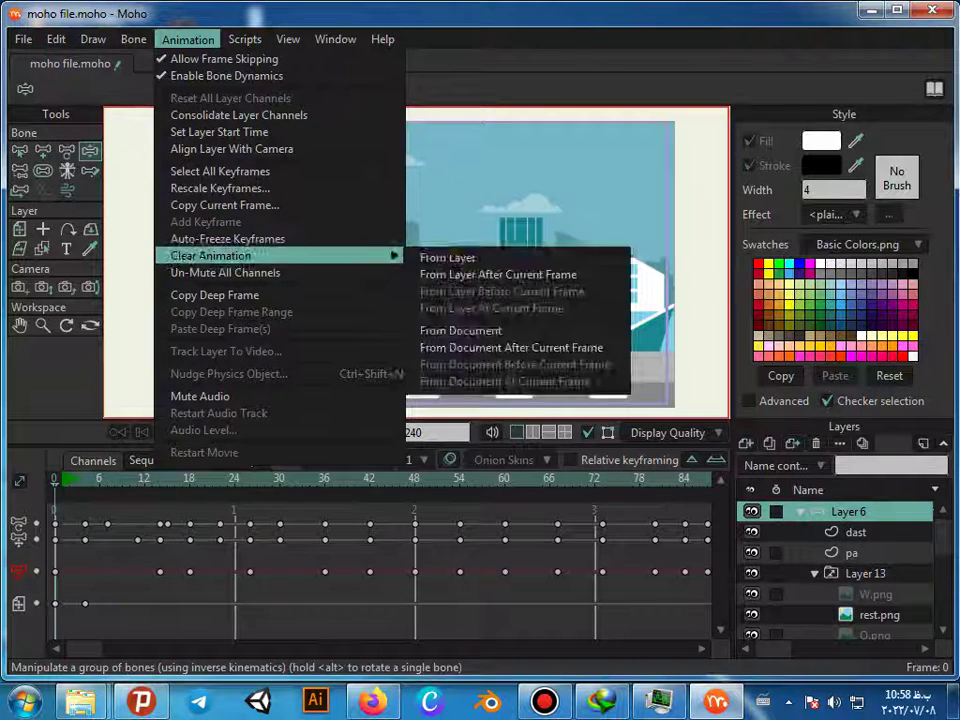
pyautogui.press('Down')
pyautogui.press('Down')
pyautogui.press('Down')
pyautogui.press('Down')
pyautogui.press('Down')
pyautogui.press('Down')
pyautogui.press('Down')
pyautogui.press('Down')
pyautogui.press('Down')
pyautogui.press('Down')
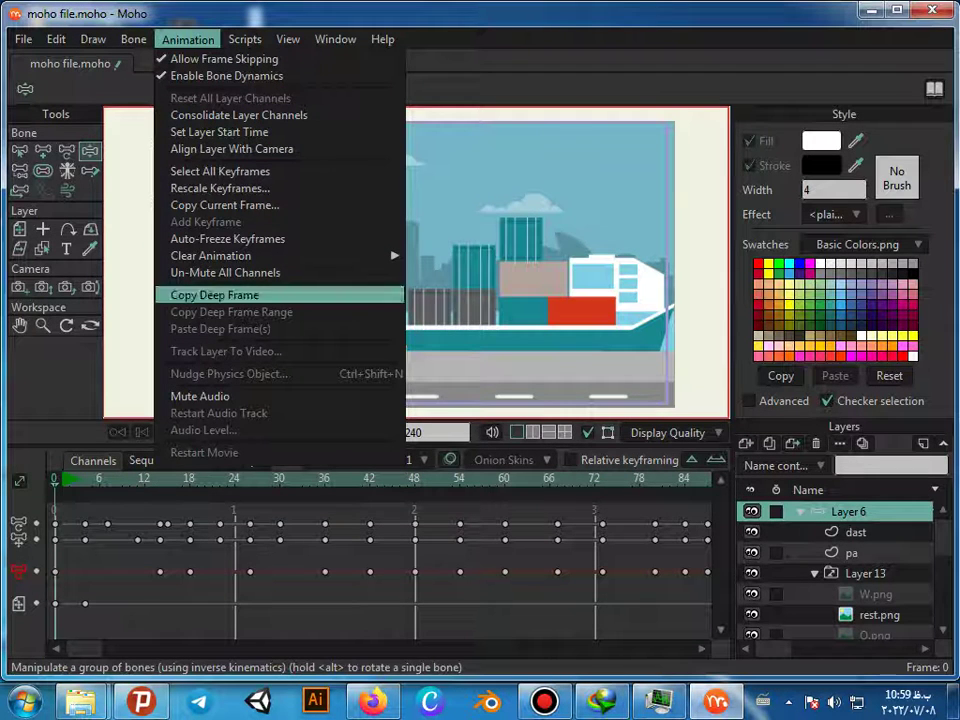
# Step: Set up an animation export as MP4 video with the end frame at 100 and Z:\ as the destination
pyautogui.moveTo(24, 39)
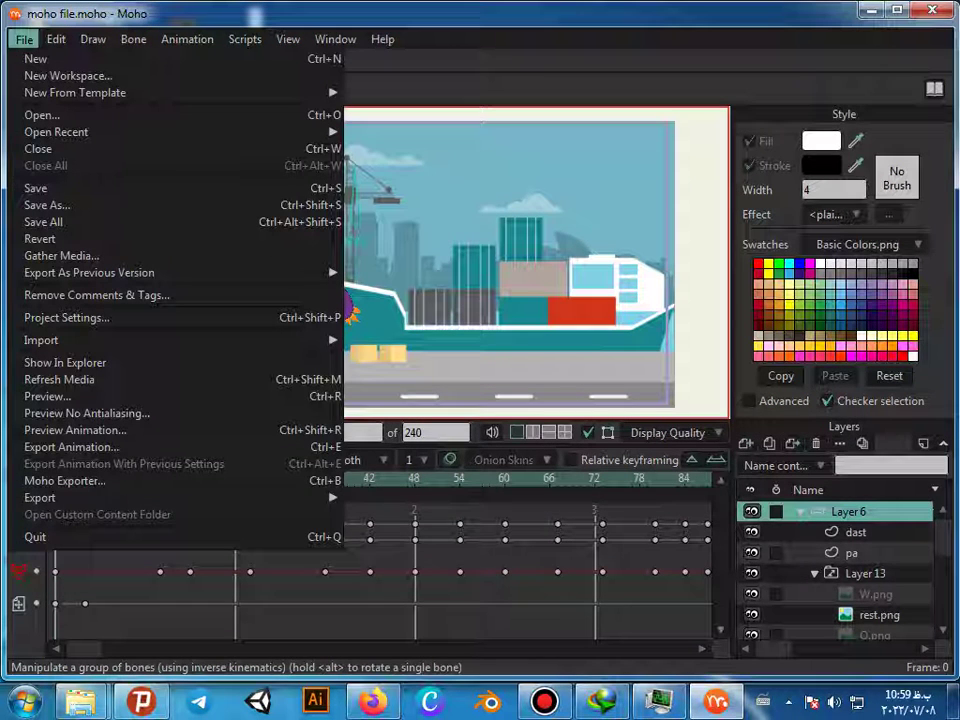
pyautogui.press('Down')
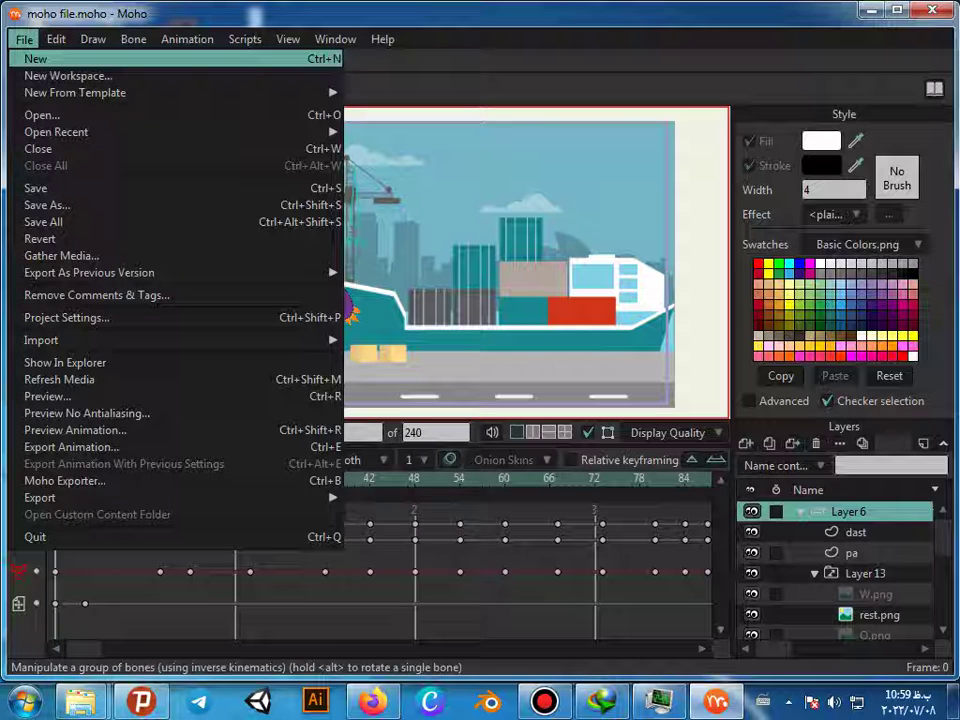
pyautogui.press('Down')
pyautogui.press('Down')
pyautogui.press('Down')
pyautogui.press('Down')
pyautogui.press('Down')
pyautogui.press('Down')
pyautogui.press('Down')
pyautogui.press('Down')
pyautogui.press('Down')
pyautogui.press('Down')
pyautogui.press('Down')
pyautogui.press('Down')
pyautogui.press('Down')
pyautogui.press('Down')
pyautogui.press('Down')
pyautogui.press('Down')
pyautogui.press('Down')
pyautogui.press('Down')
pyautogui.press('Down')
pyautogui.press('Down')
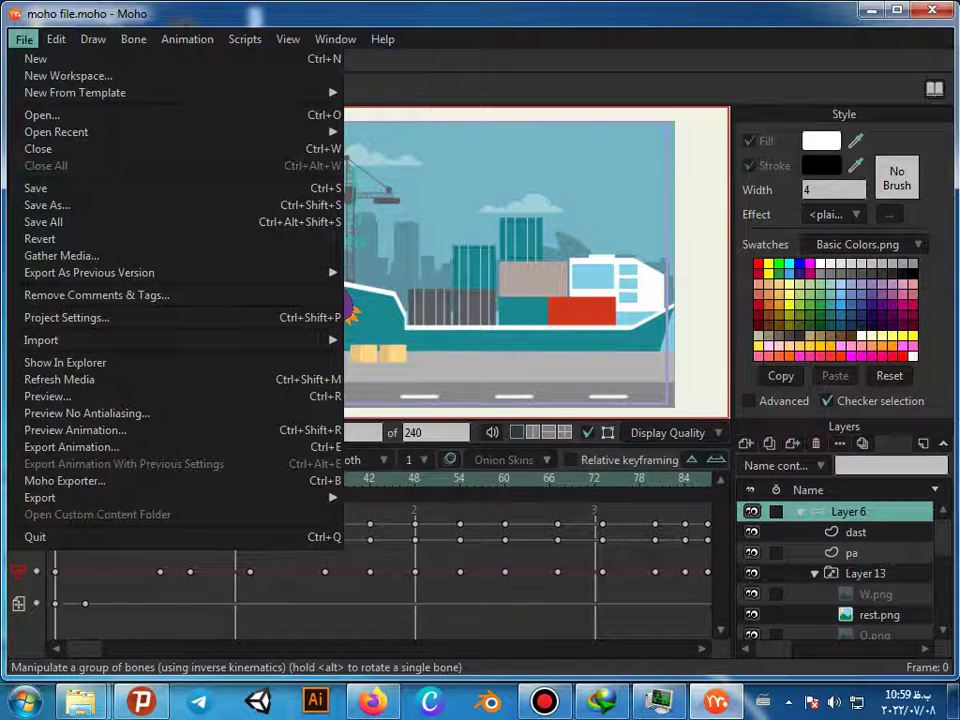
pyautogui.press('Return')
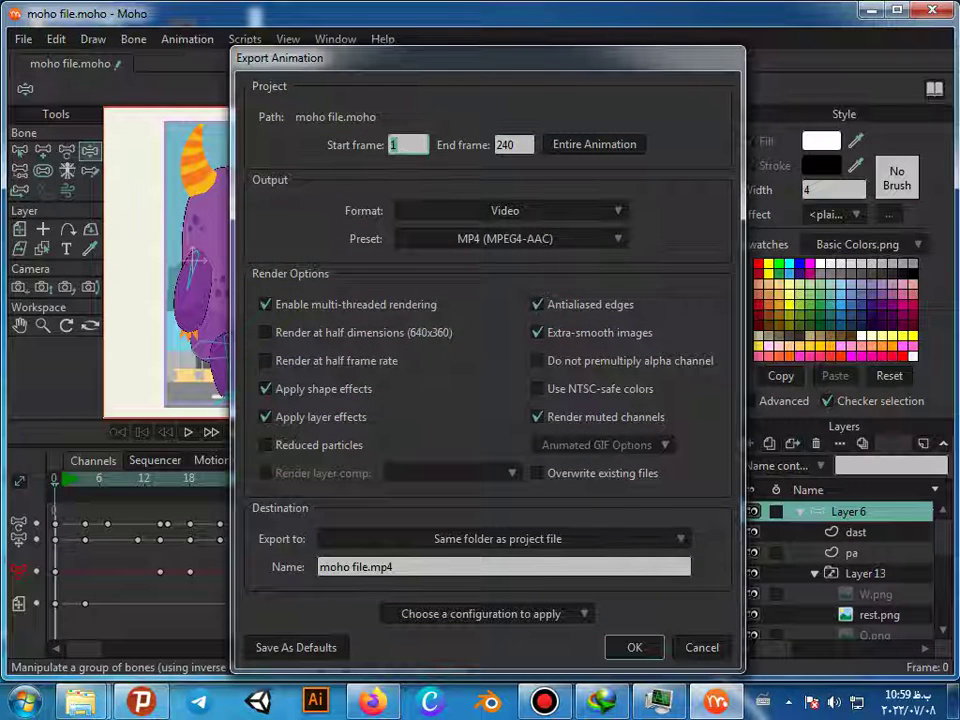
pyautogui.press('Tab')
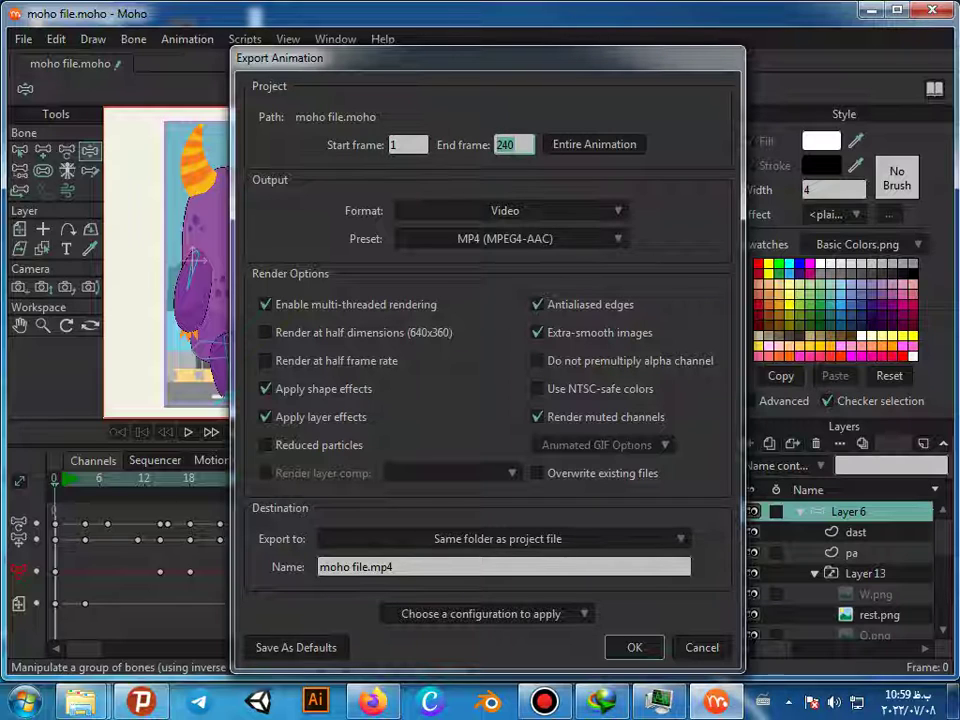
pyautogui.write('100')
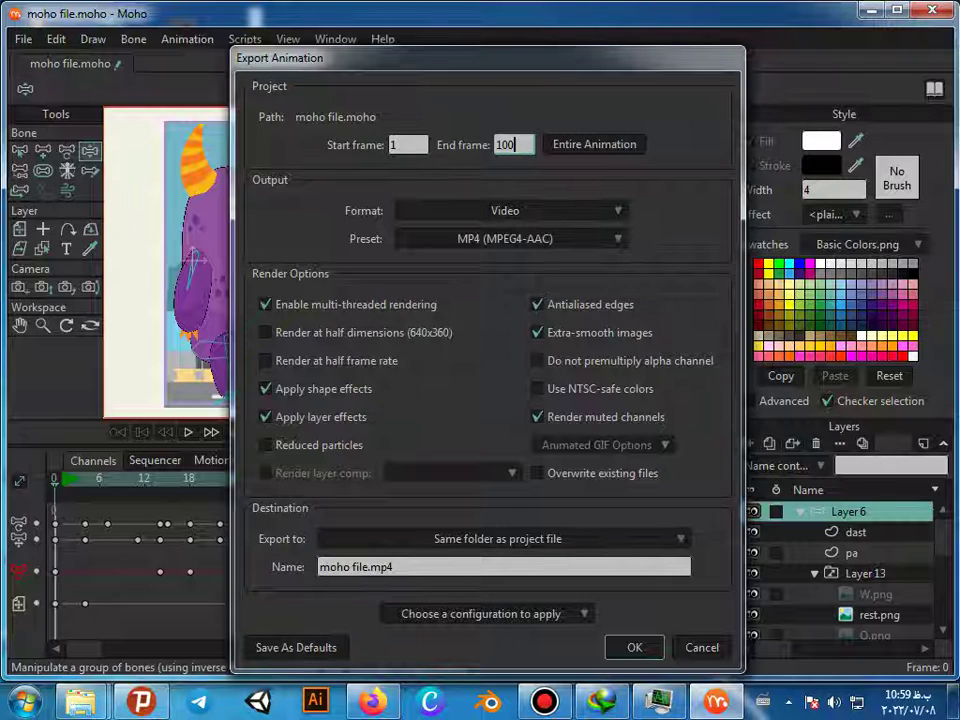
pyautogui.click(676, 541)
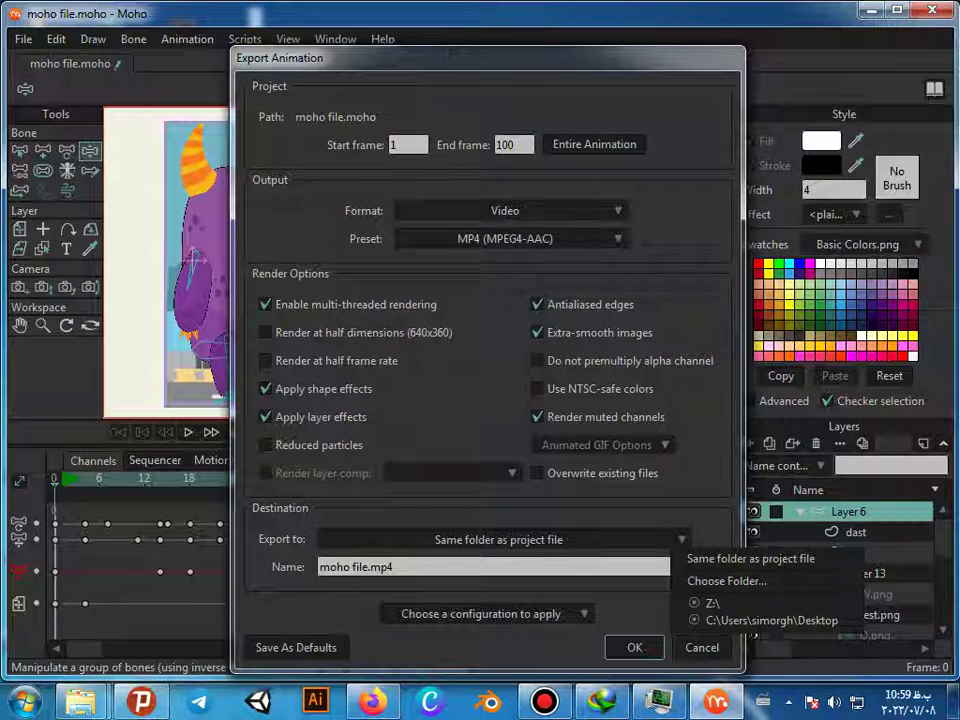
pyautogui.click(712, 603)
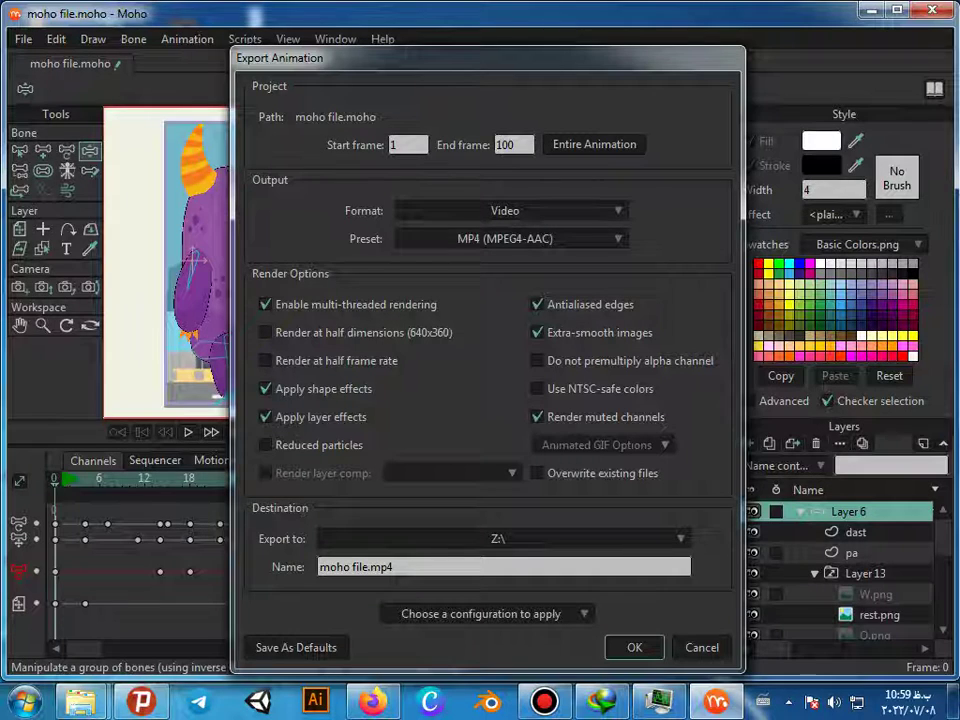
# Step: Name the exported video monnster and start the export
pyautogui.click(440, 567)
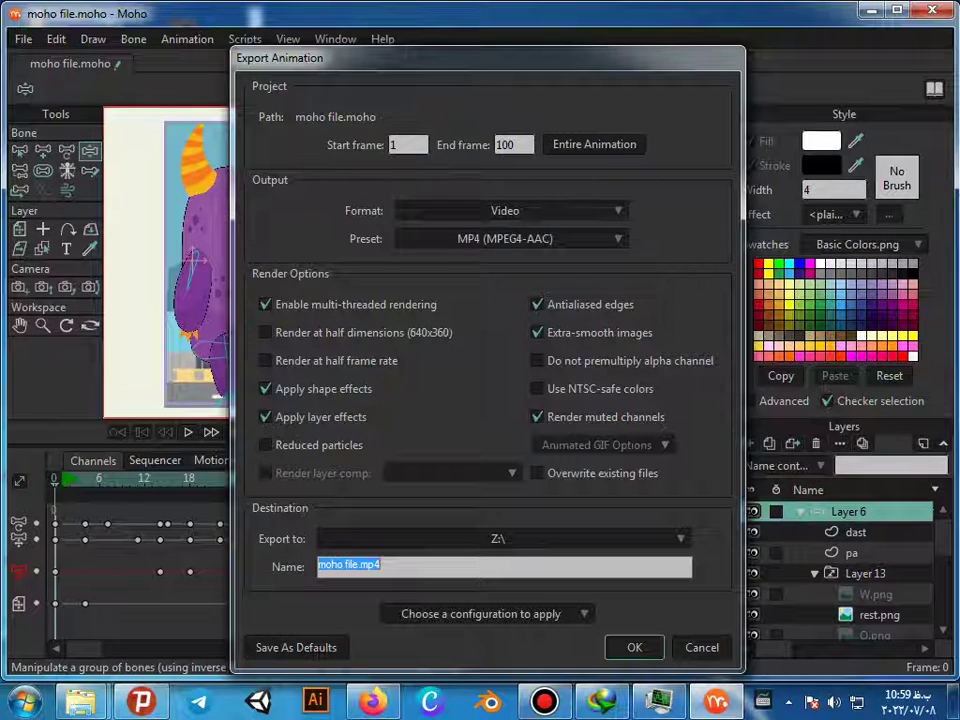
pyautogui.click(763, 702)
pyautogui.click(772, 605)
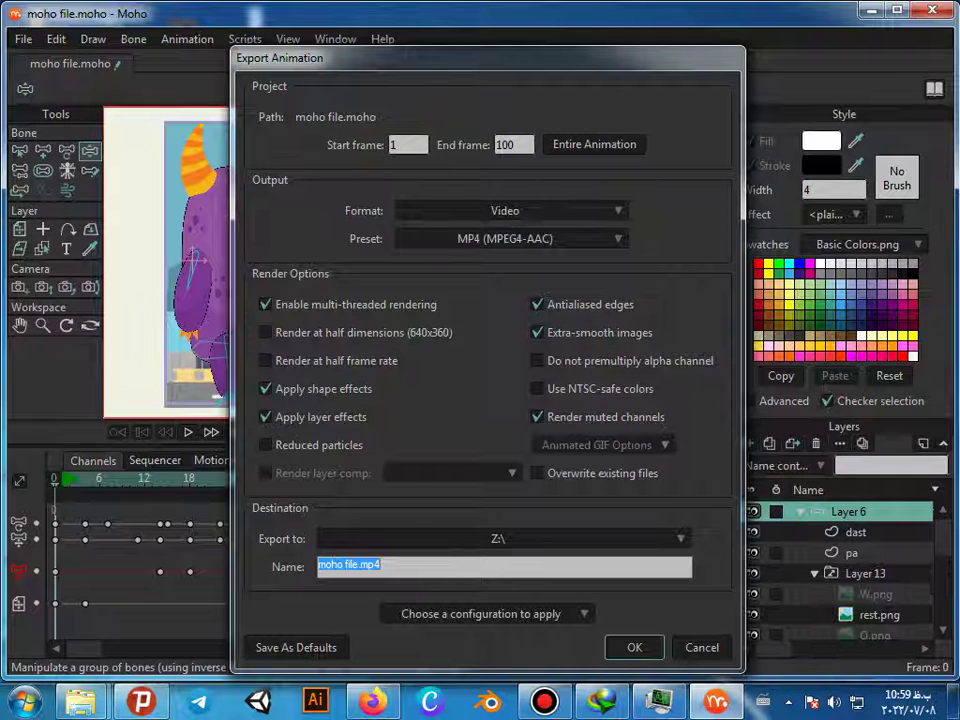
pyautogui.write('m')
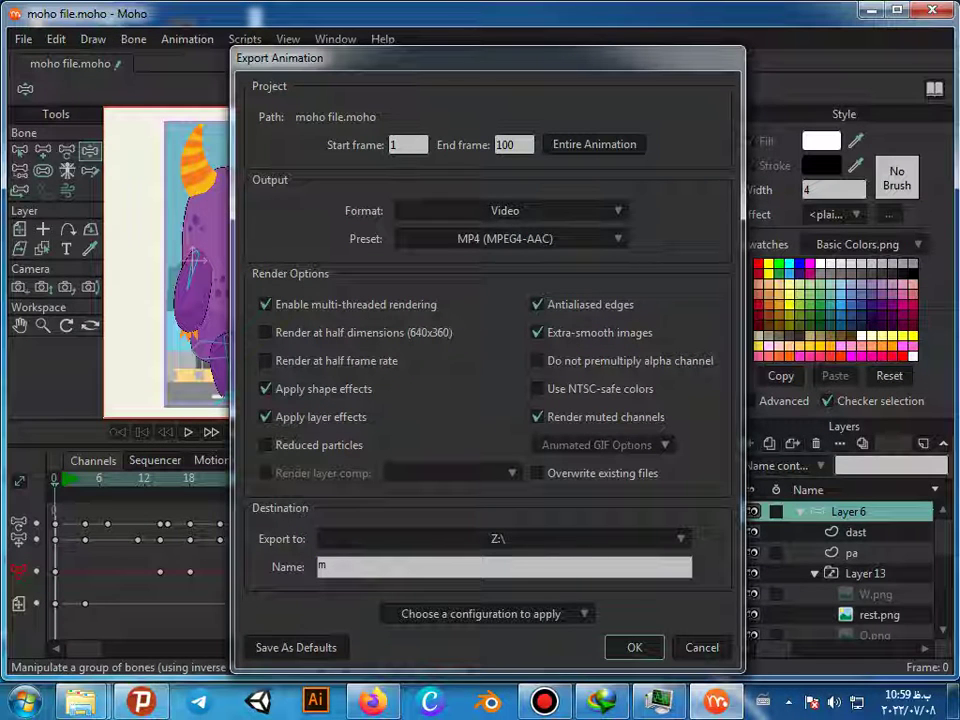
pyautogui.write('onnster')
pyautogui.press('Return')
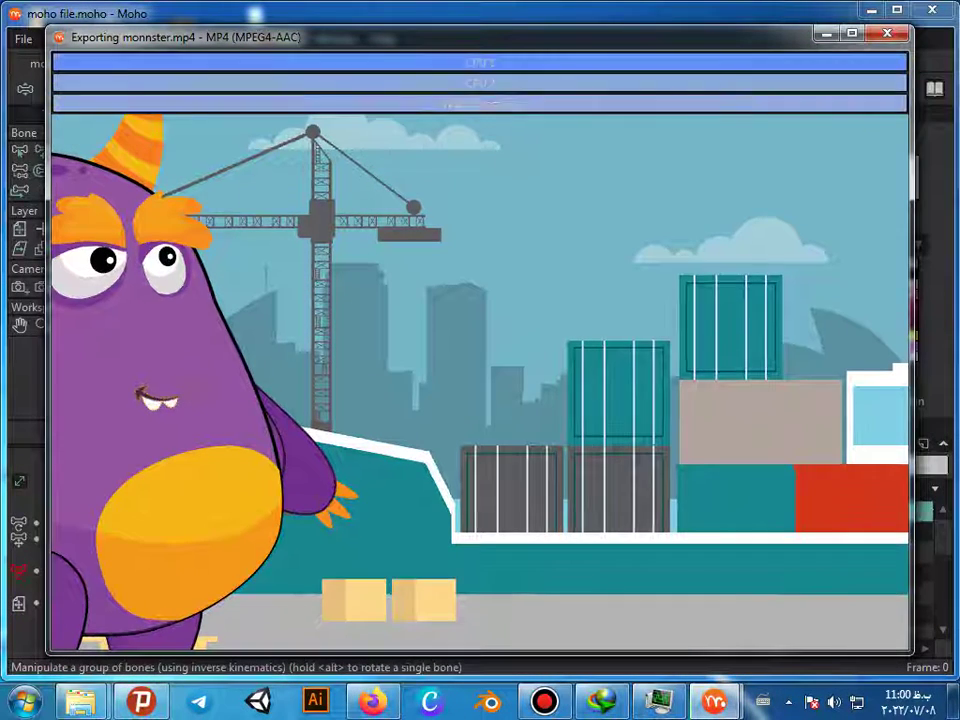
pyautogui.moveTo(714, 702)
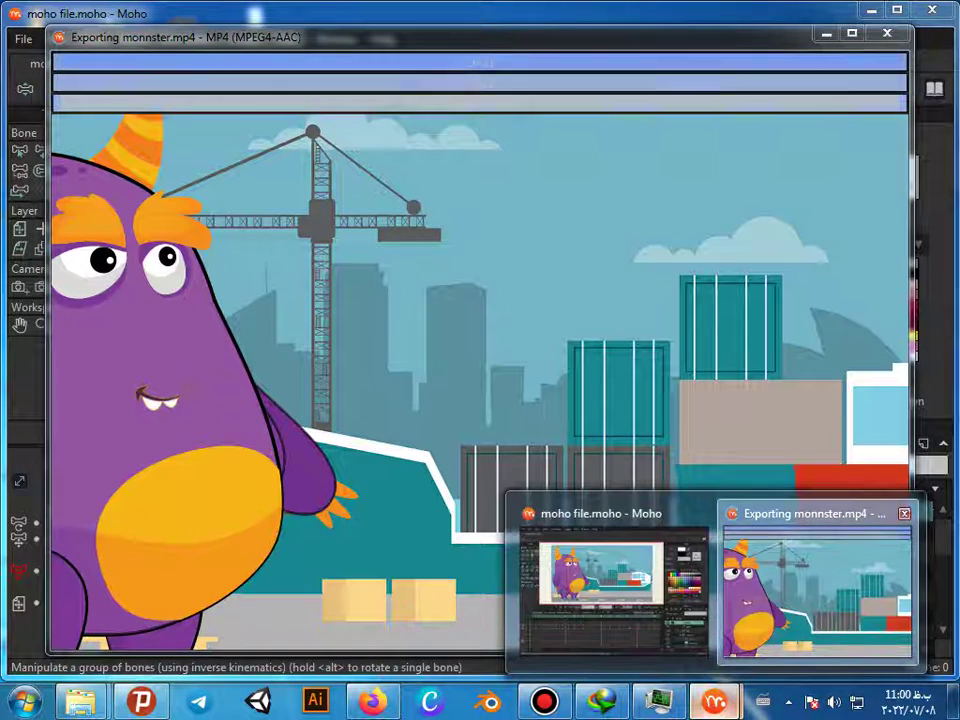